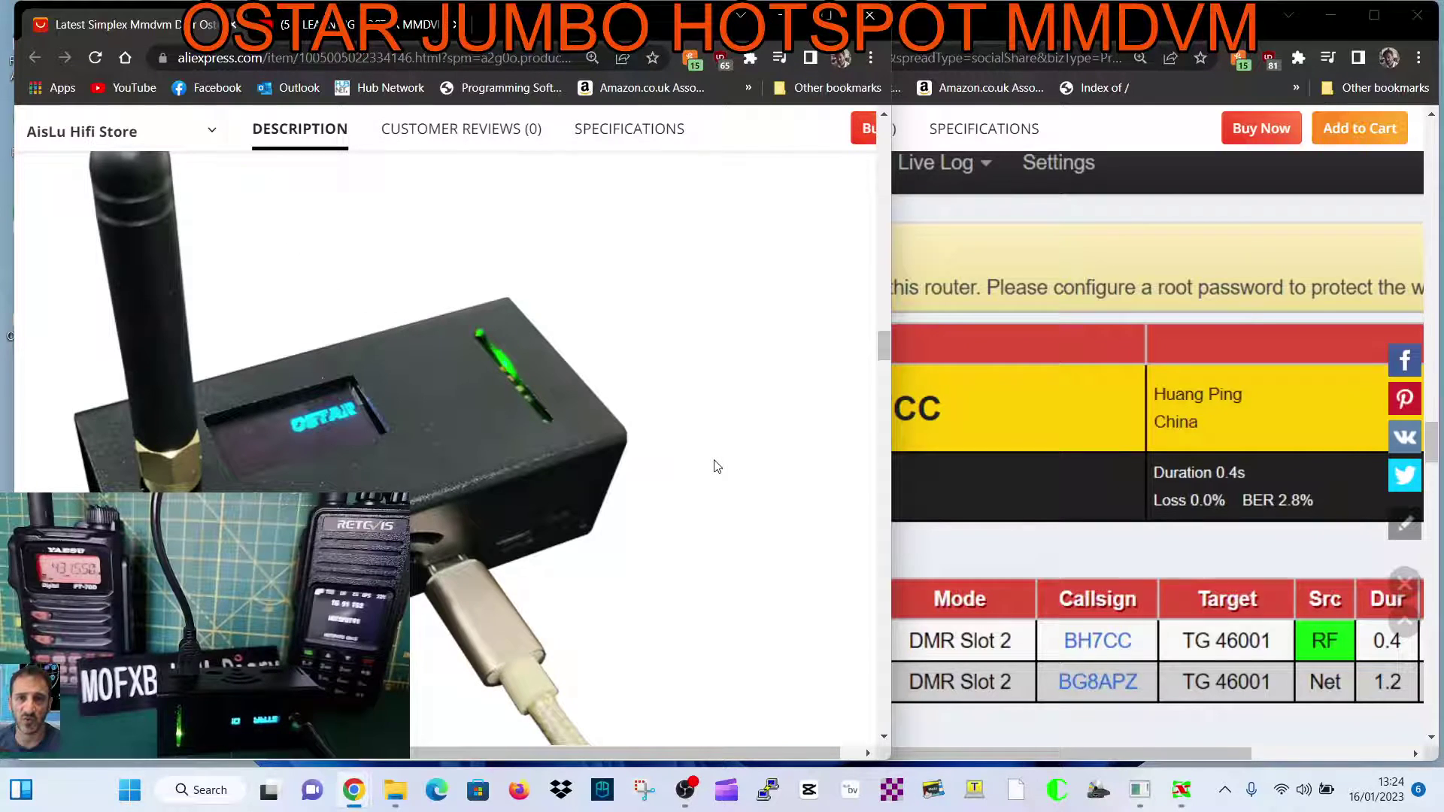
# Open the list of available Wi-Fi networks from the taskbar quick settings
pyautogui.click(964, 237)
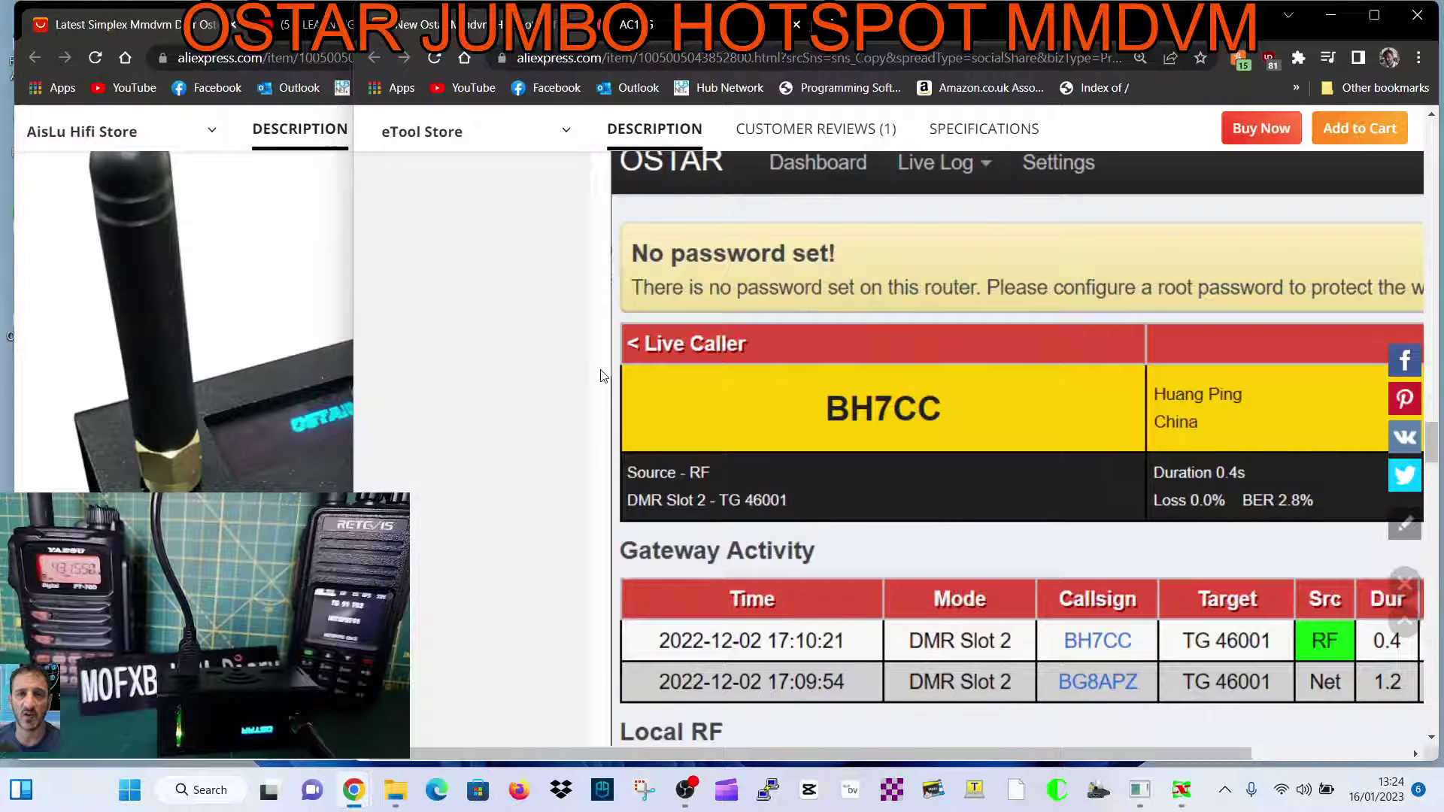
pyautogui.click(251, 232)
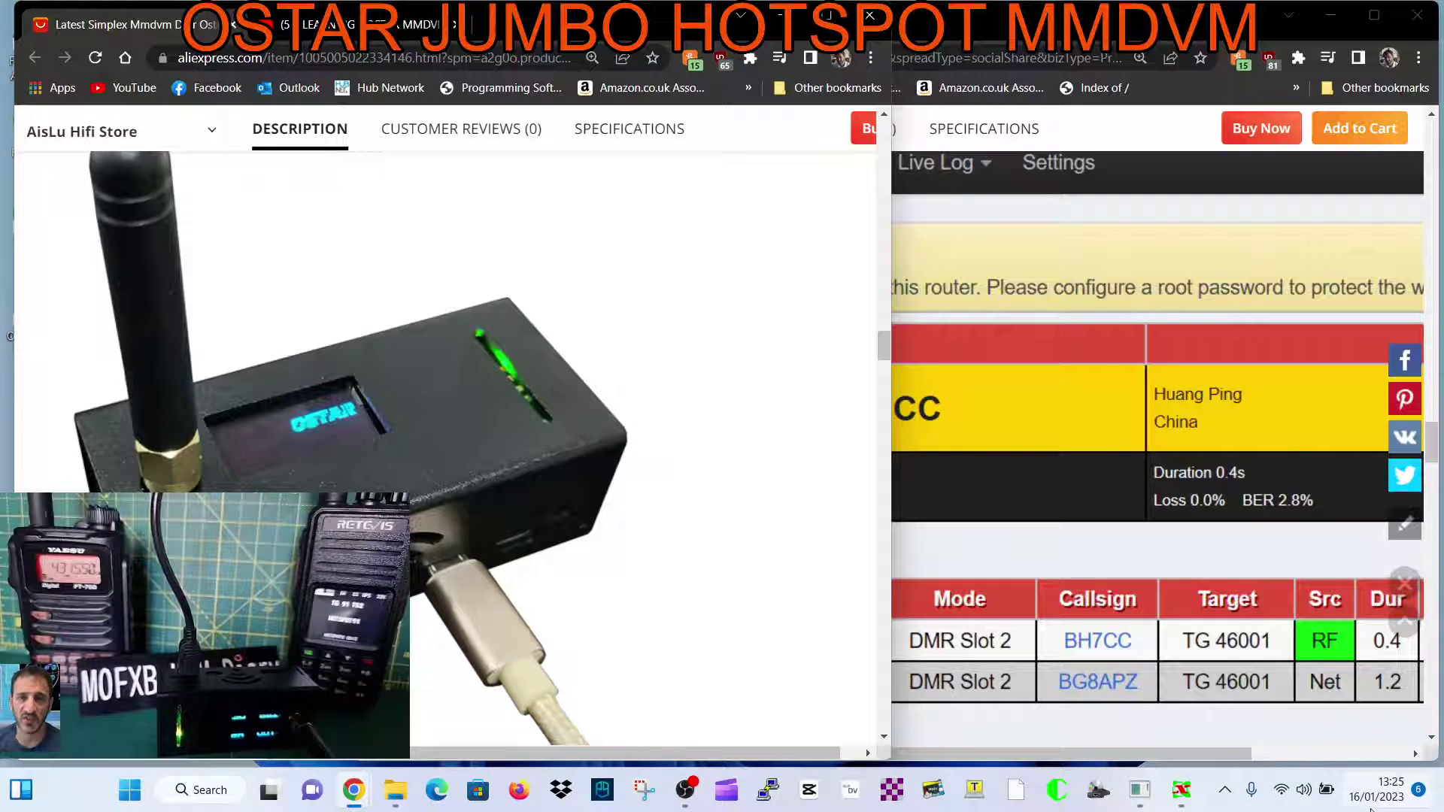
pyautogui.click(1281, 796)
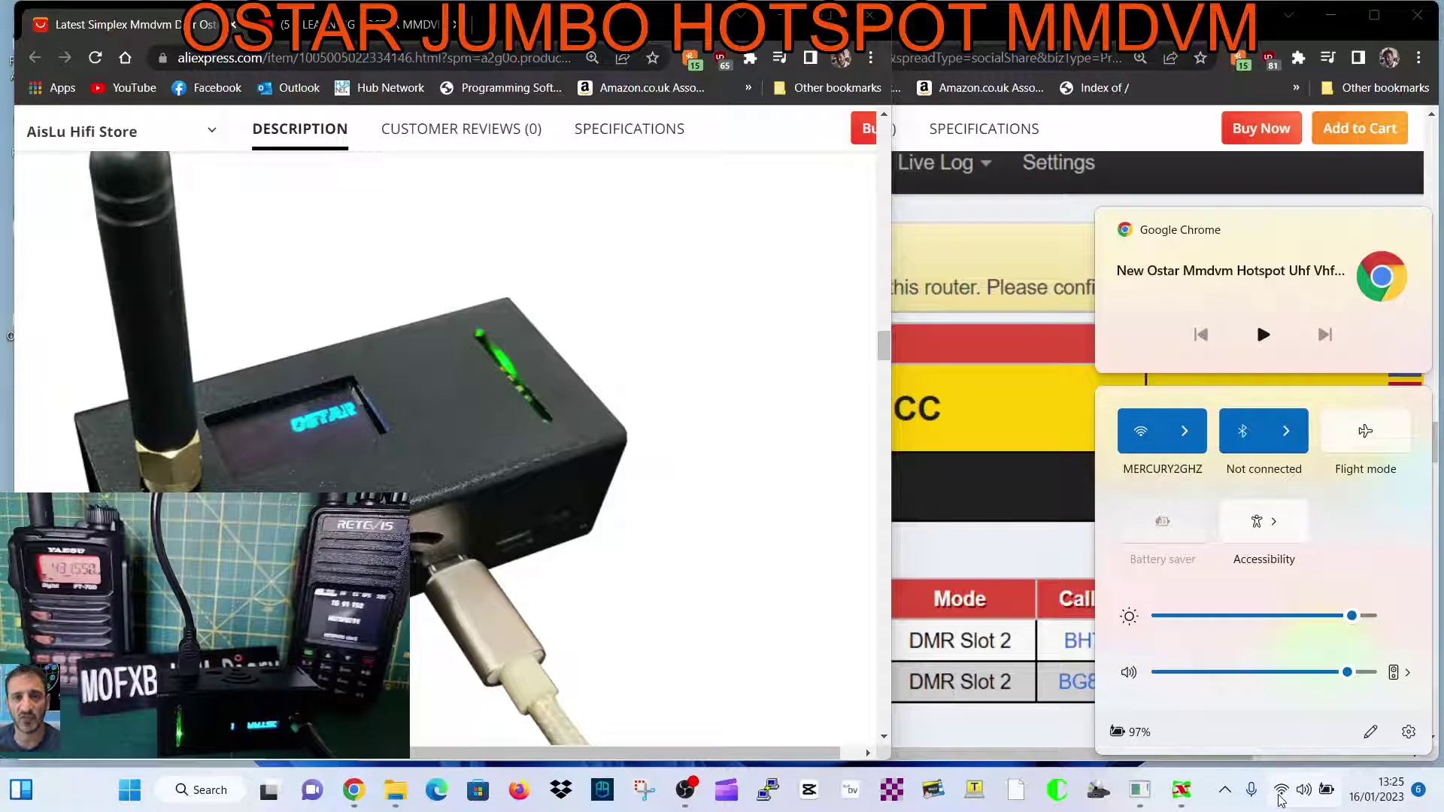
pyautogui.click(1185, 434)
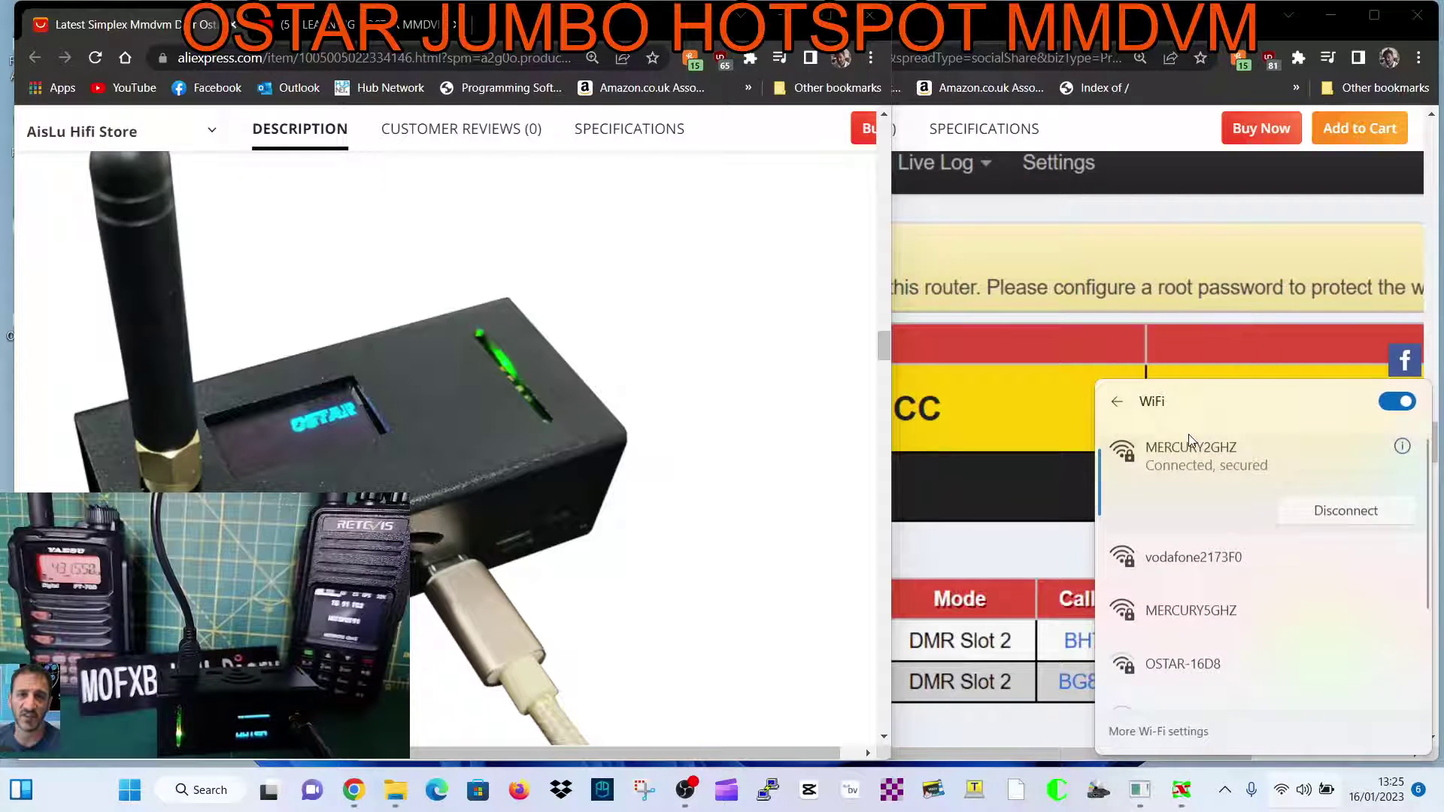
pyautogui.scroll(-1, 1346, 601)
pyautogui.scroll(-1, 1340, 579)
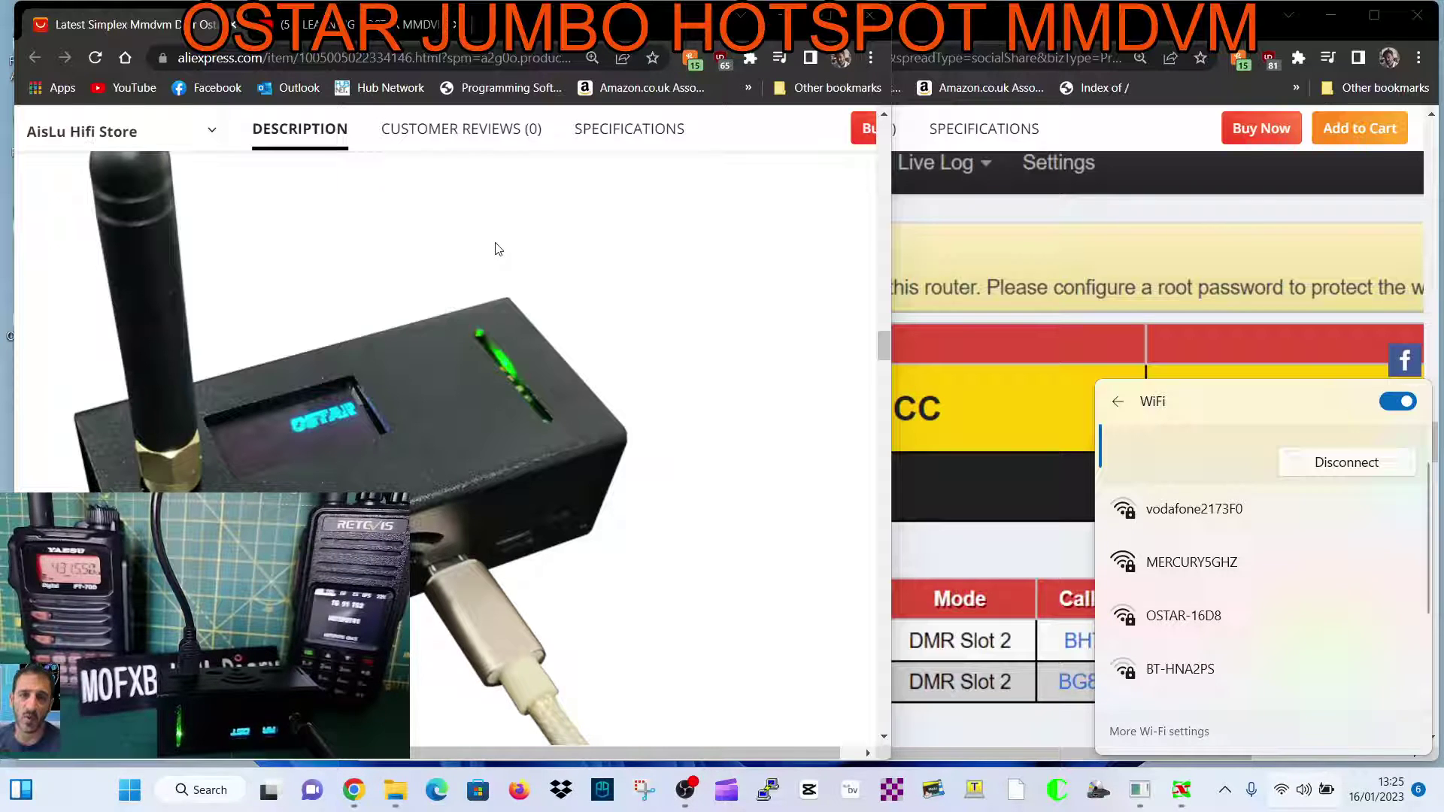
# Try joining OSTAR-16D8 with its security key, then dismiss the failed connection message
pyautogui.click(1165, 611)
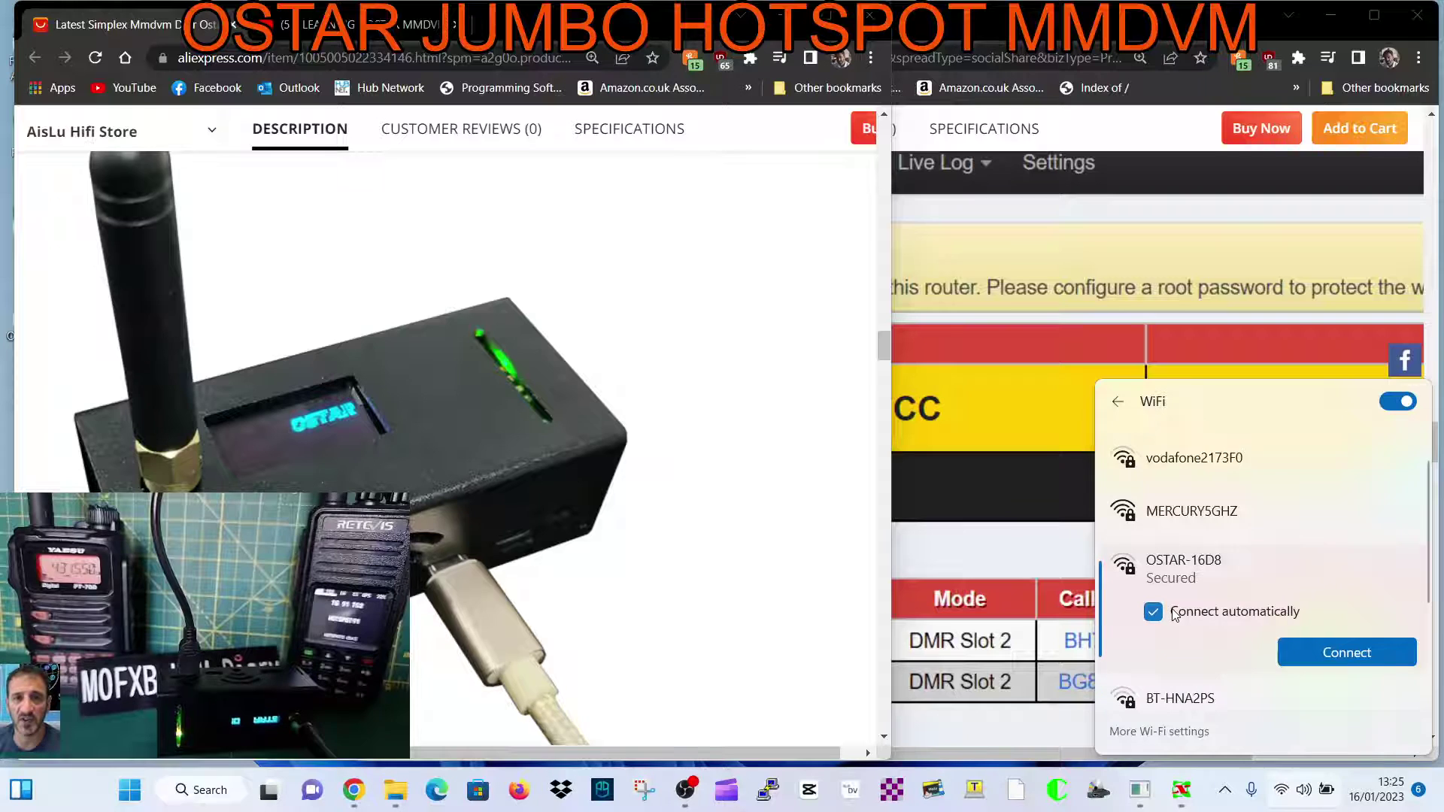
pyautogui.click(1340, 658)
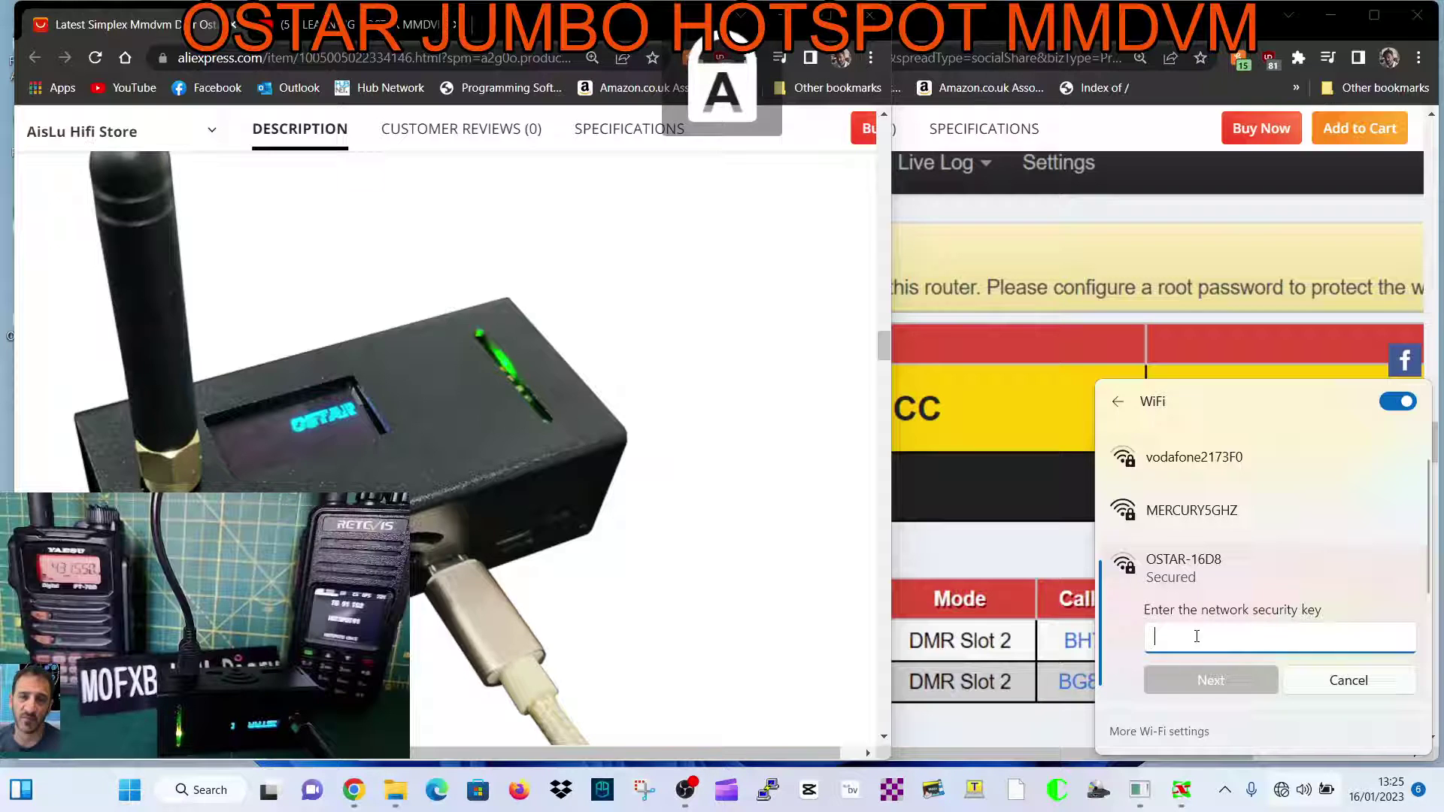
pyautogui.write('AAAAA')
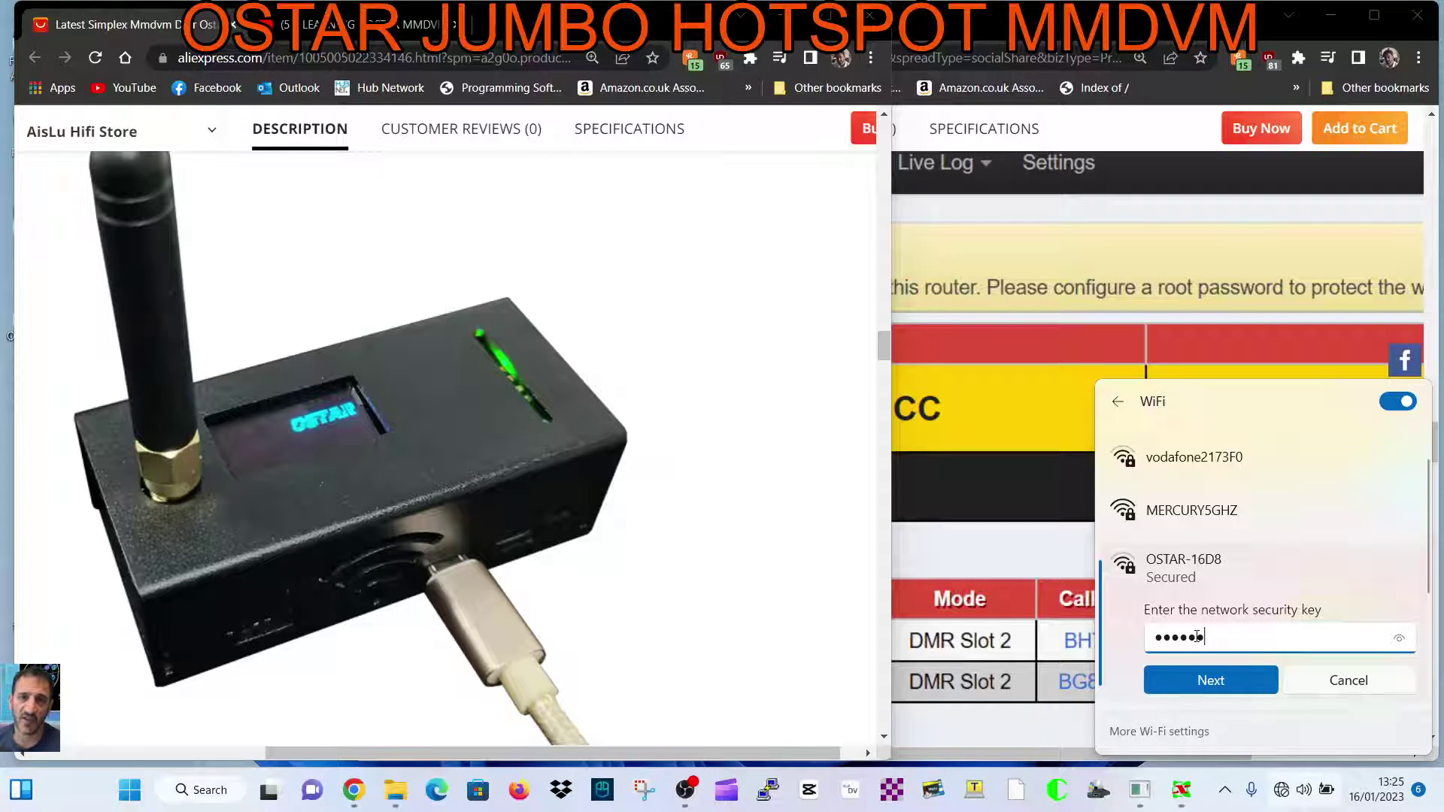
pyautogui.write('AA')
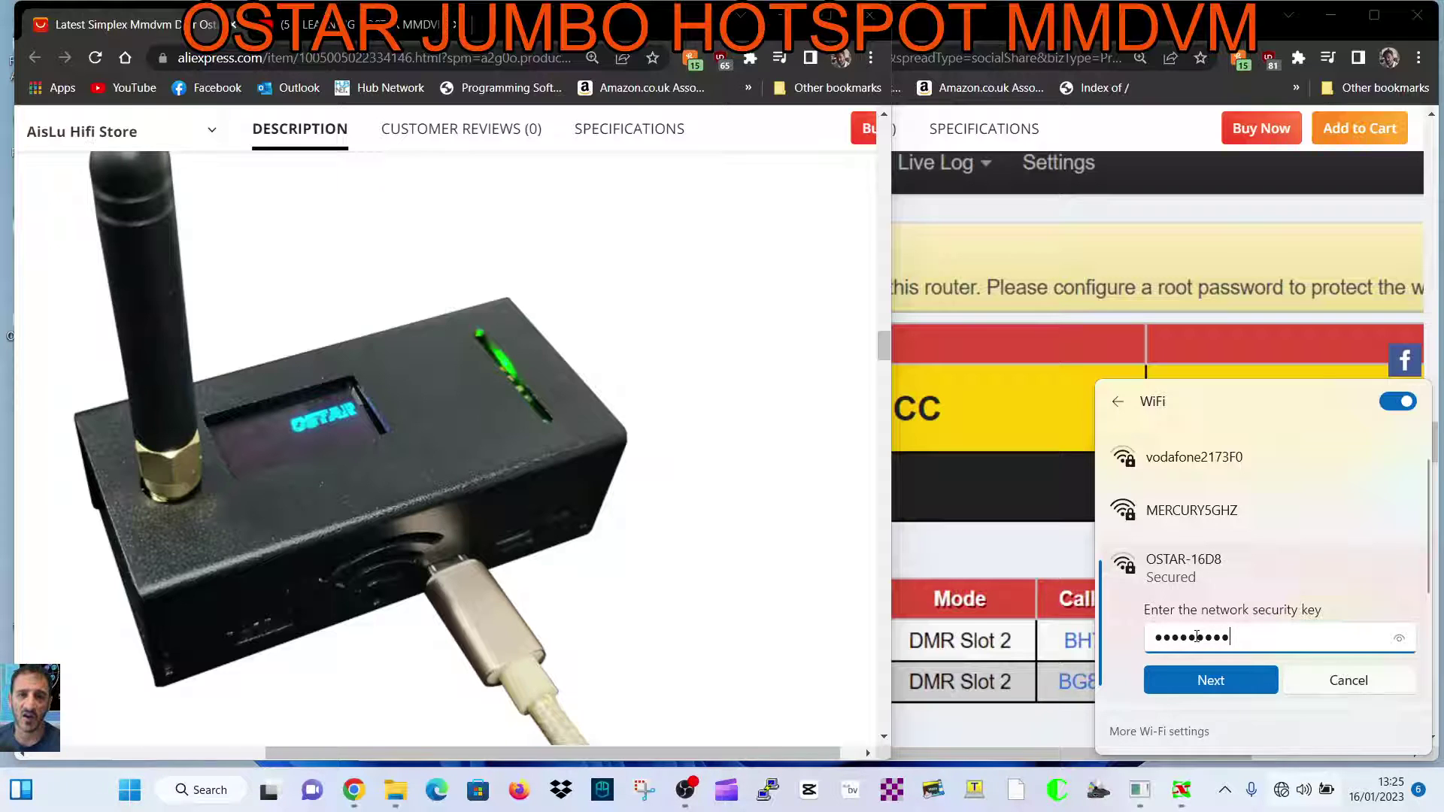
pyautogui.click(1211, 679)
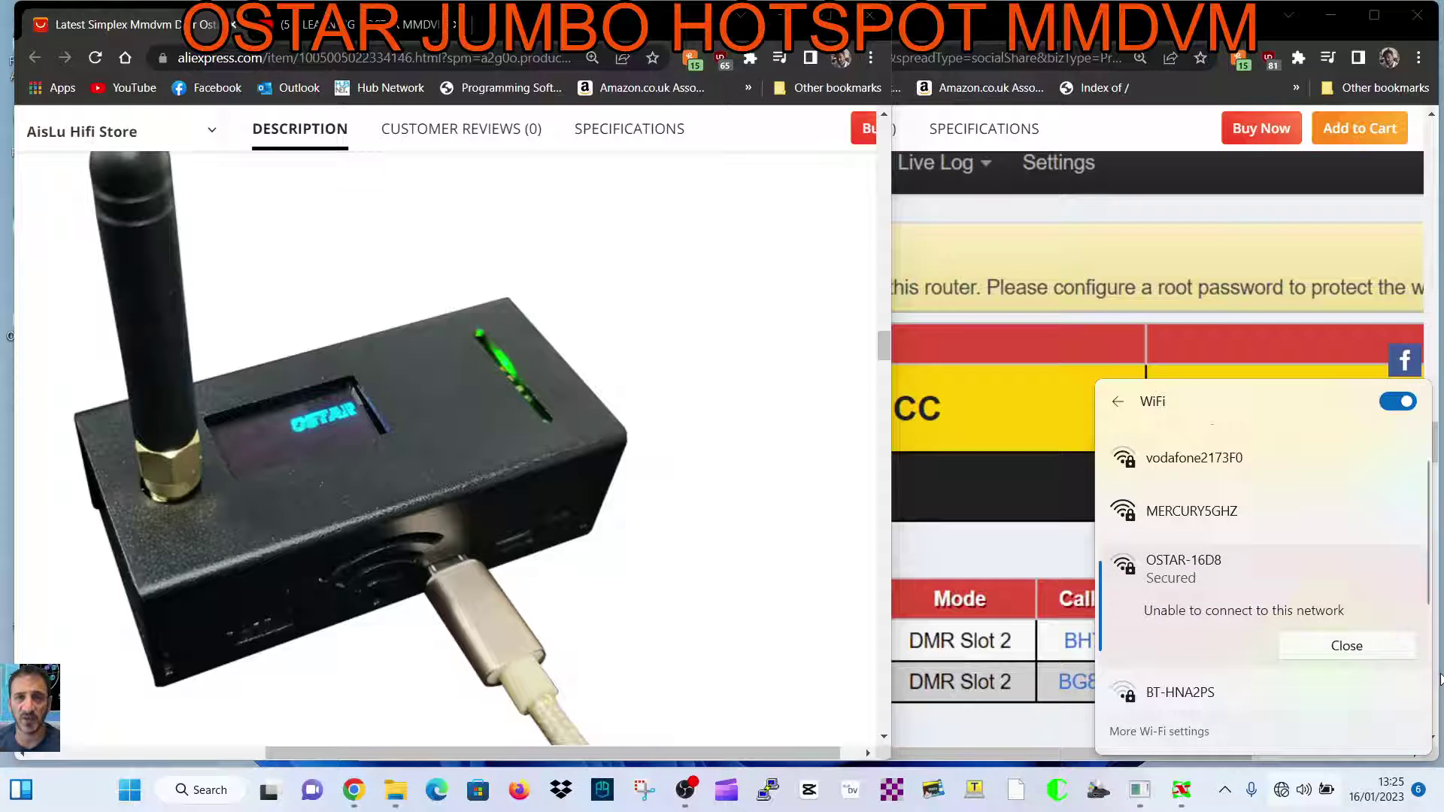
pyautogui.click(1373, 647)
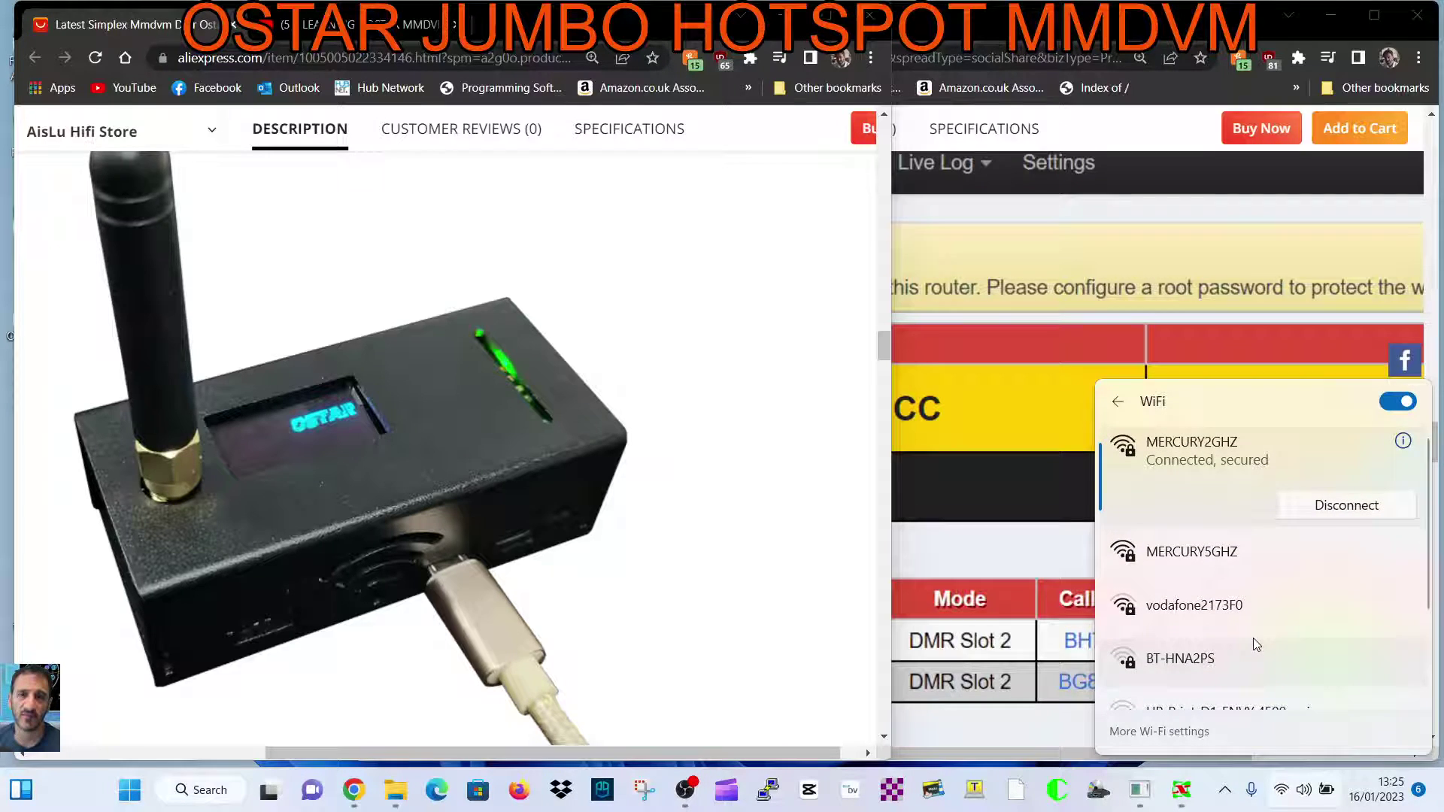
# Trim the browser address back to 192.168.10.1 and load the OSTAR dashboard
pyautogui.scroll(-2, 1258, 638)
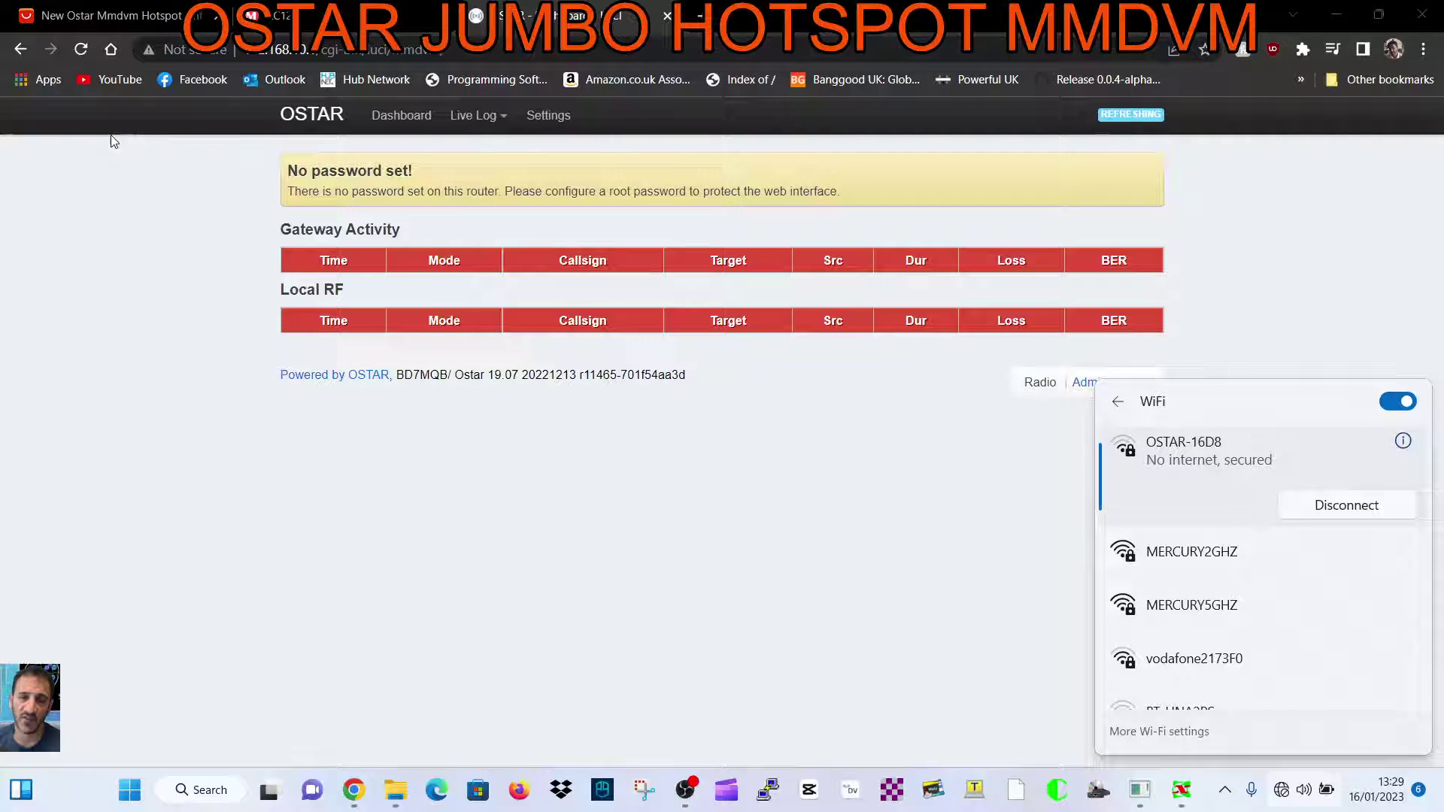
pyautogui.click(978, 49)
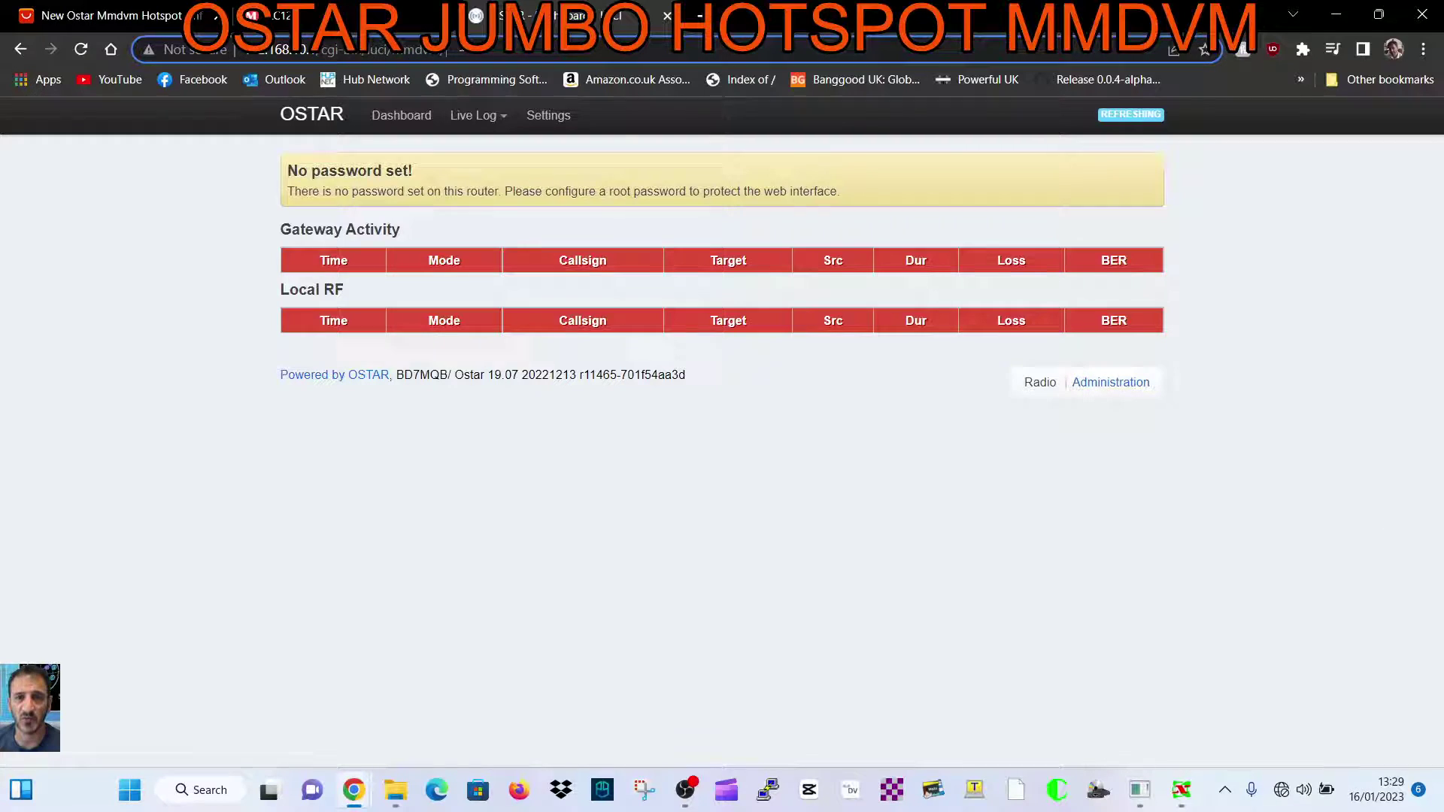
pyautogui.press('BackSpace')
pyautogui.press('BackSpace')
pyautogui.press('BackSpace')
pyautogui.press('BackSpace')
pyautogui.press('BackSpace')
pyautogui.press('BackSpace')
pyautogui.press('BackSpace')
pyautogui.press('BackSpace')
pyautogui.press('BackSpace')
pyautogui.press('BackSpace')
pyautogui.press('BackSpace')
pyautogui.press('BackSpace')
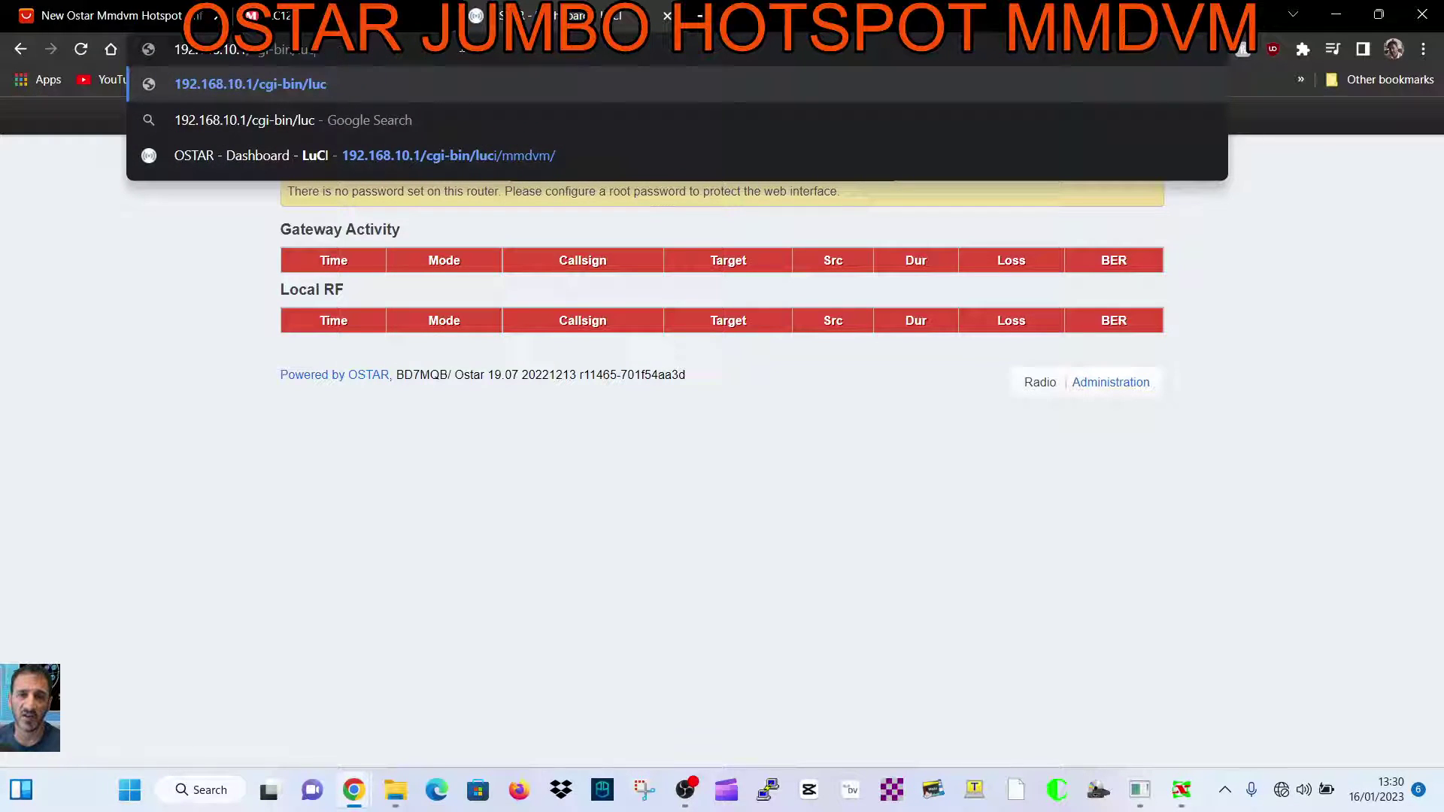
pyautogui.press('BackSpace')
pyautogui.press('BackSpace')
pyautogui.press('BackSpace')
pyautogui.press('BackSpace')
pyautogui.press('BackSpace')
pyautogui.press('BackSpace')
pyautogui.press('BackSpace')
pyautogui.press('BackSpace')
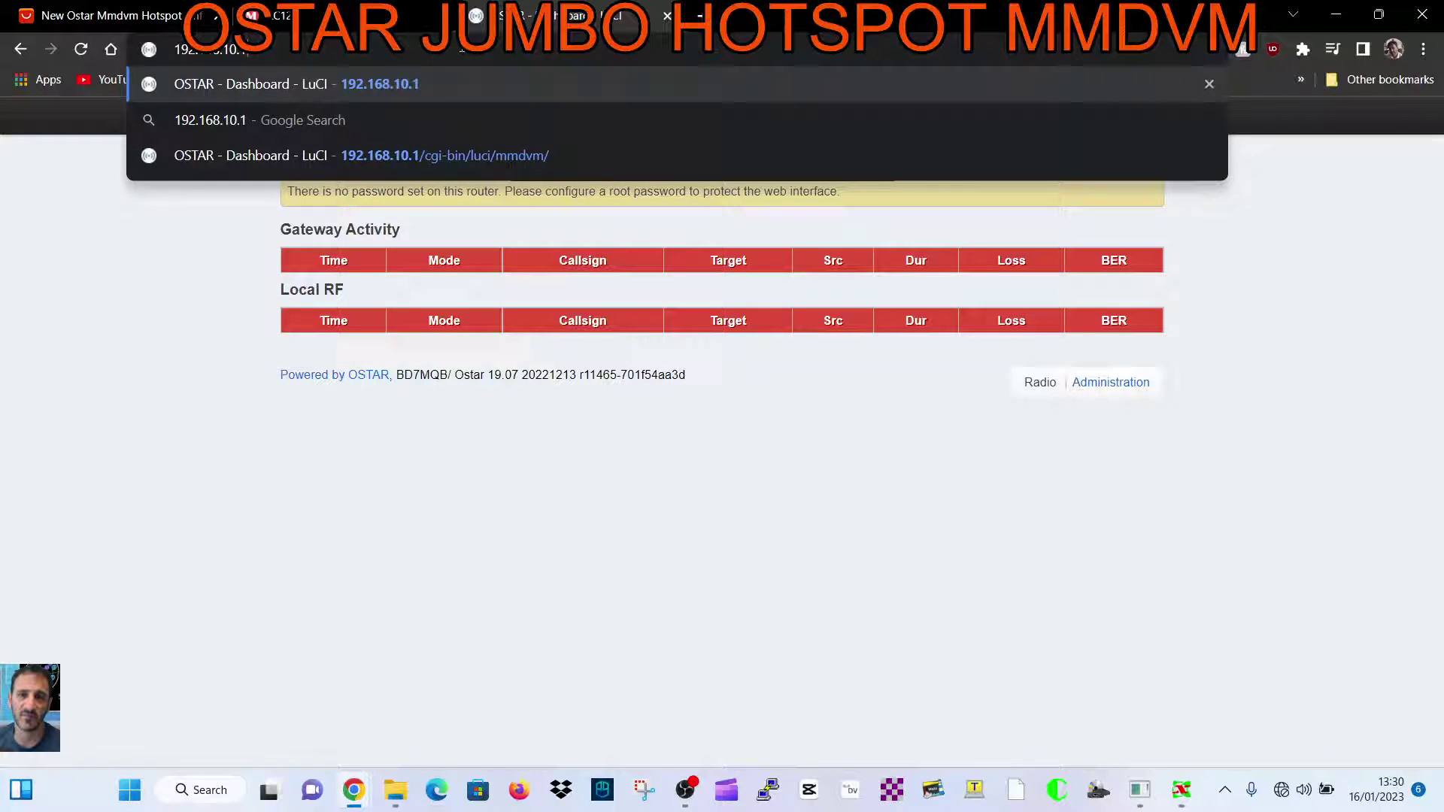
pyautogui.click(390, 86)
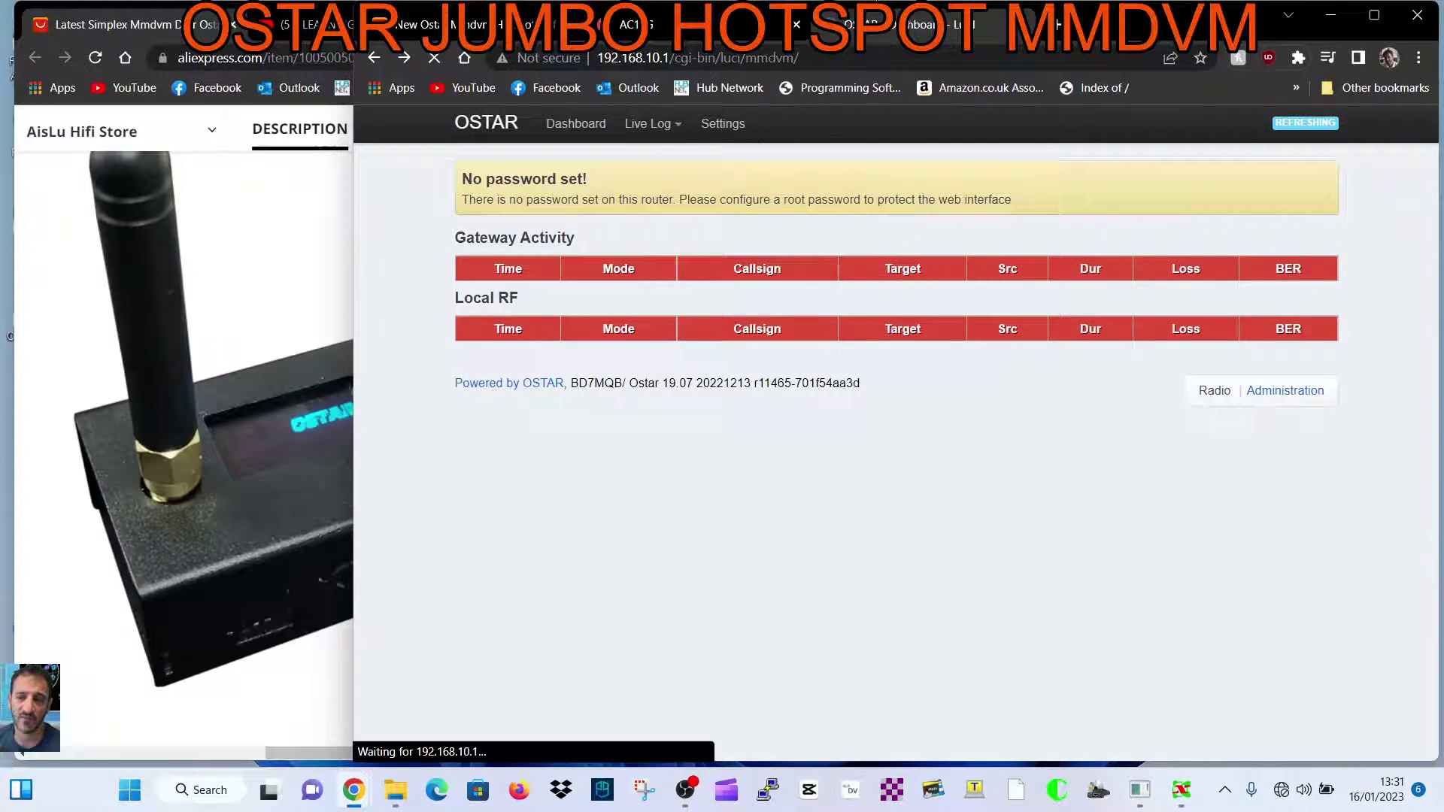
# Open Settings and log in as root with the router password
pyautogui.click(730, 127)
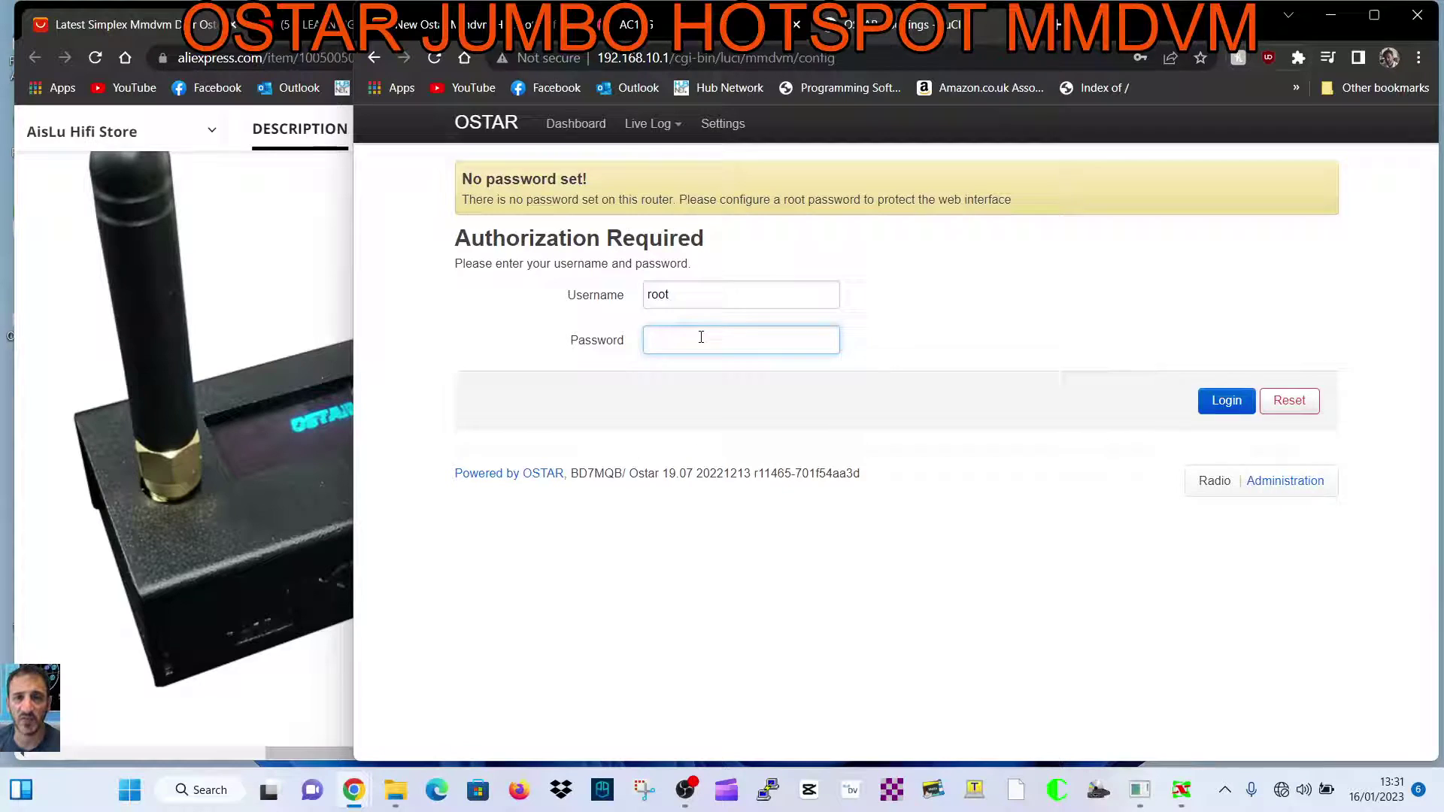
pyautogui.click(701, 343)
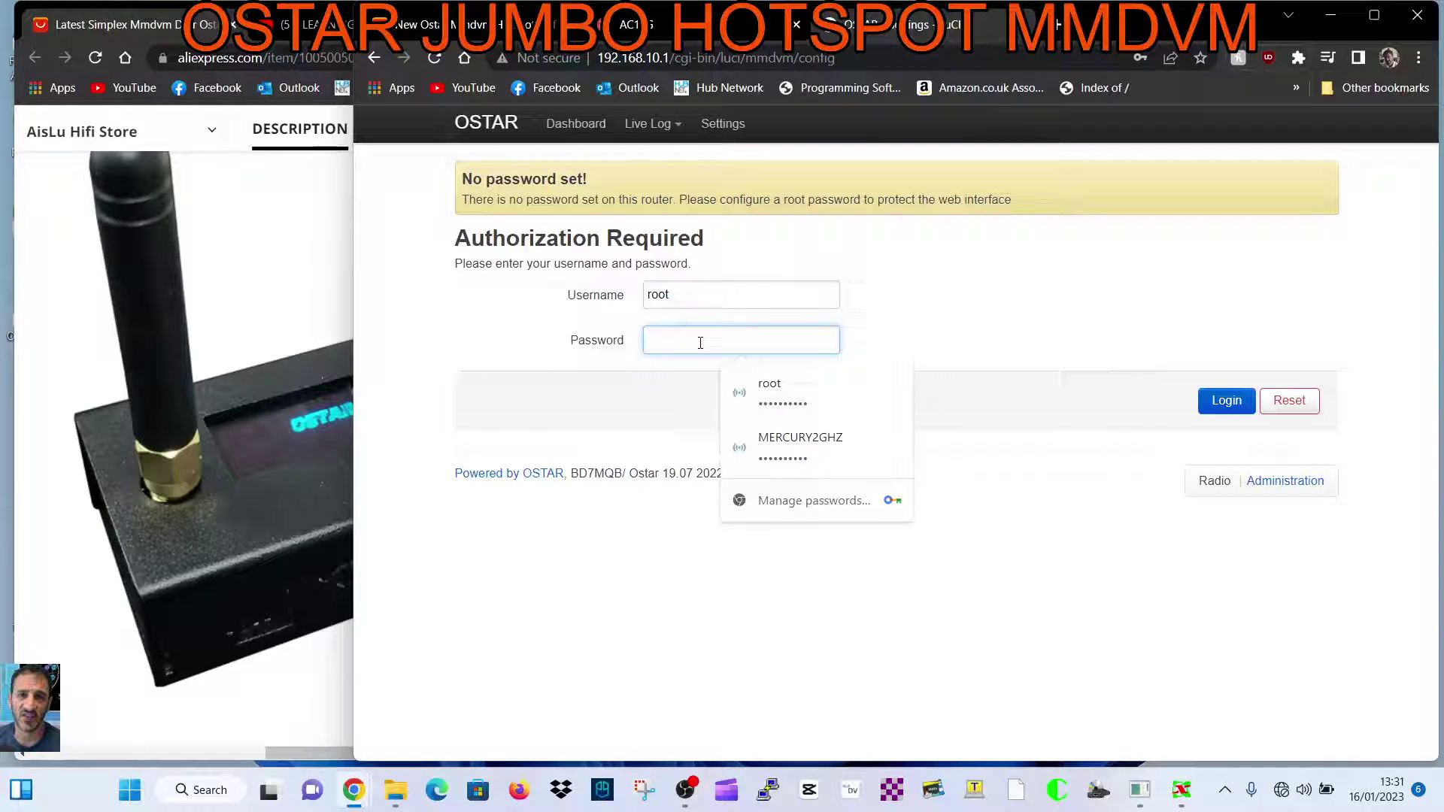
pyautogui.write('•')
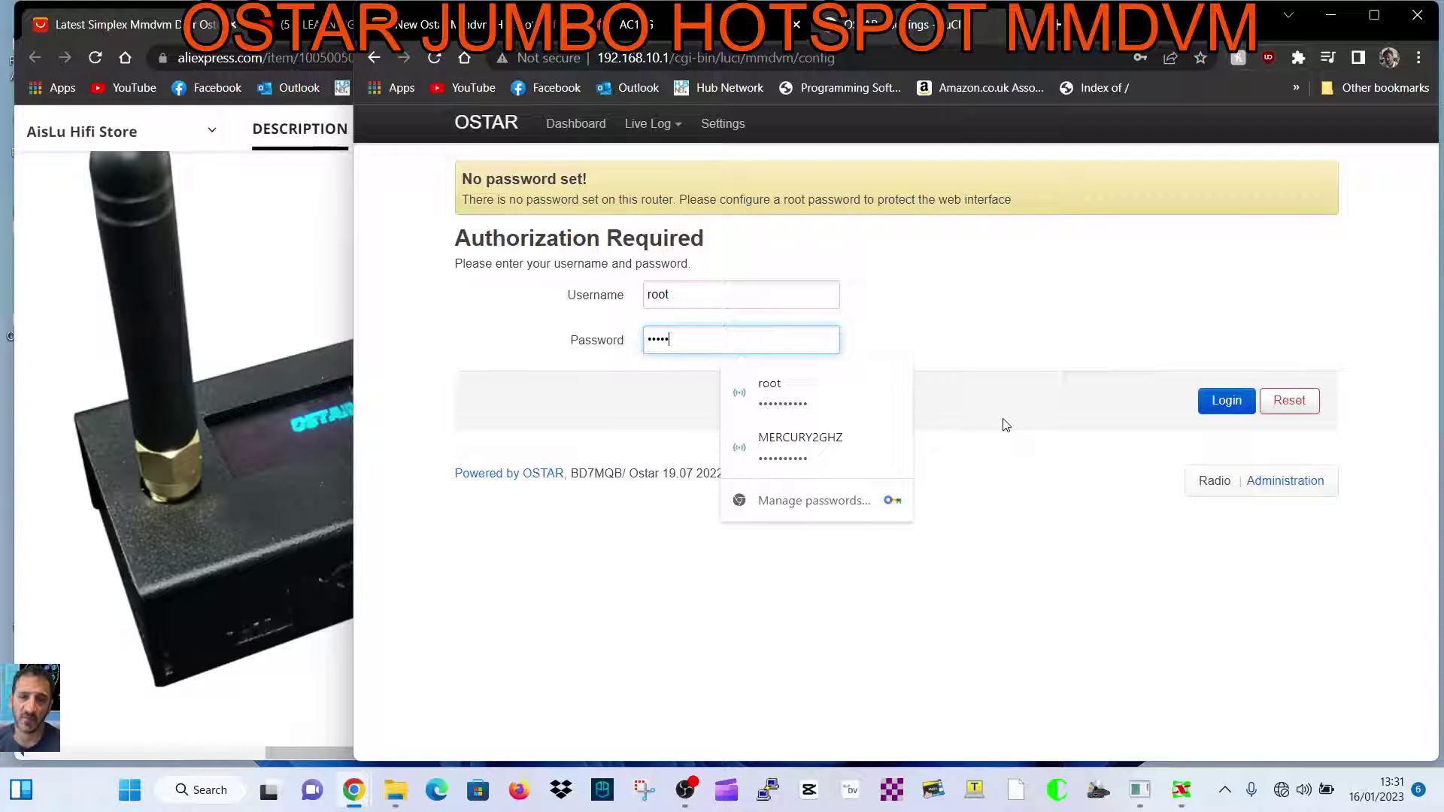
pyautogui.write('••••')
pyautogui.click(1005, 525)
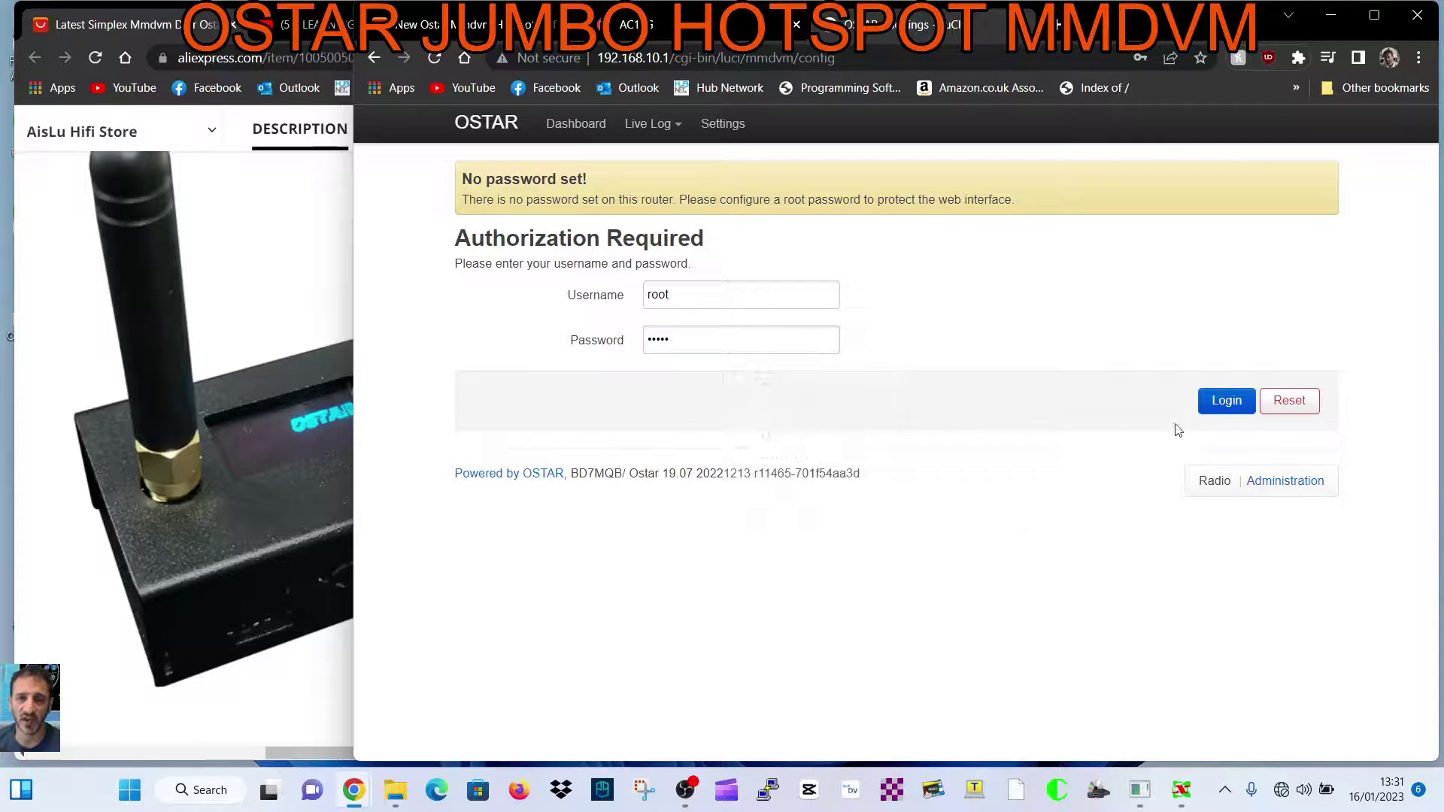
pyautogui.click(1221, 404)
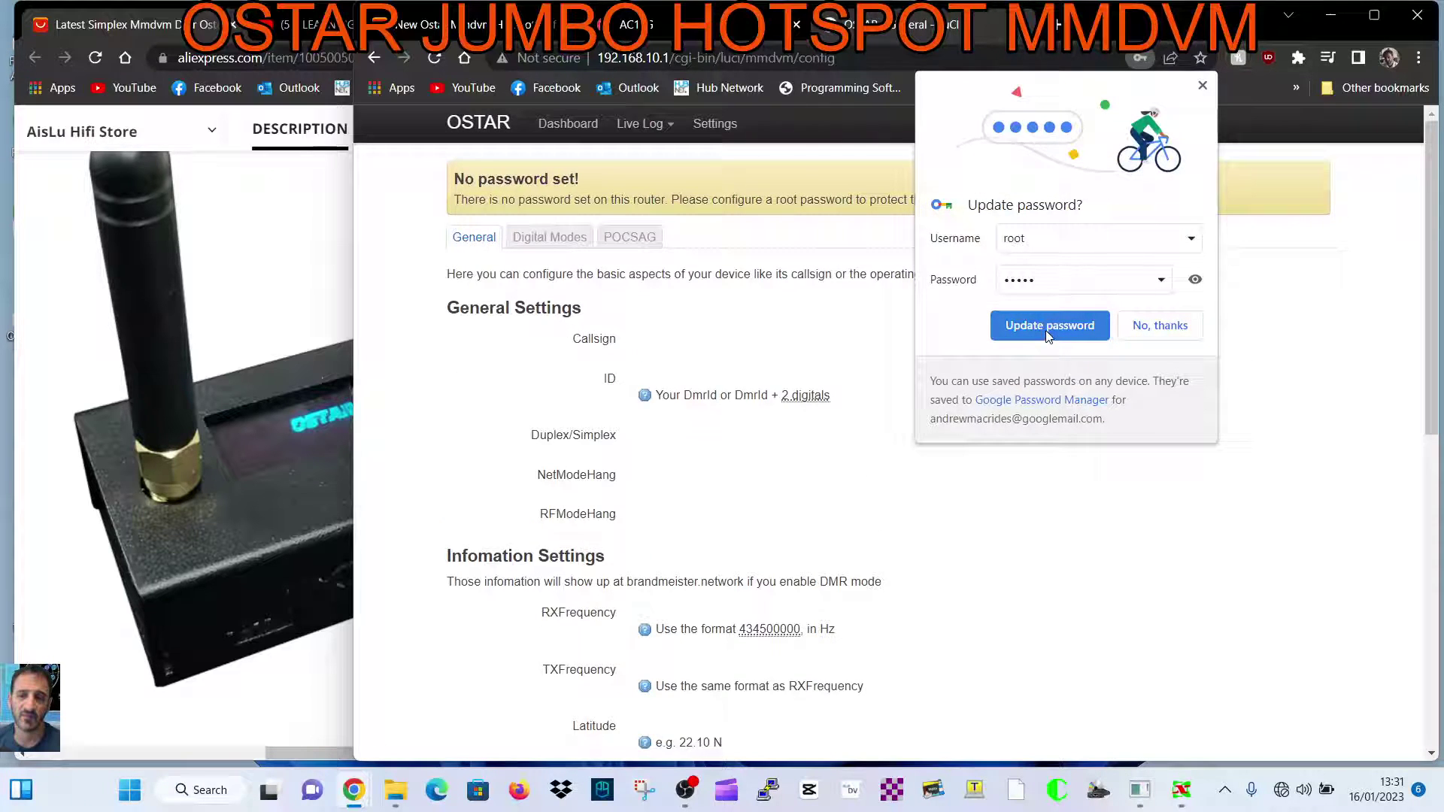
# Replace the default N0CALL and 123456 with the operator's callsign and DMR ID
pyautogui.click(1047, 331)
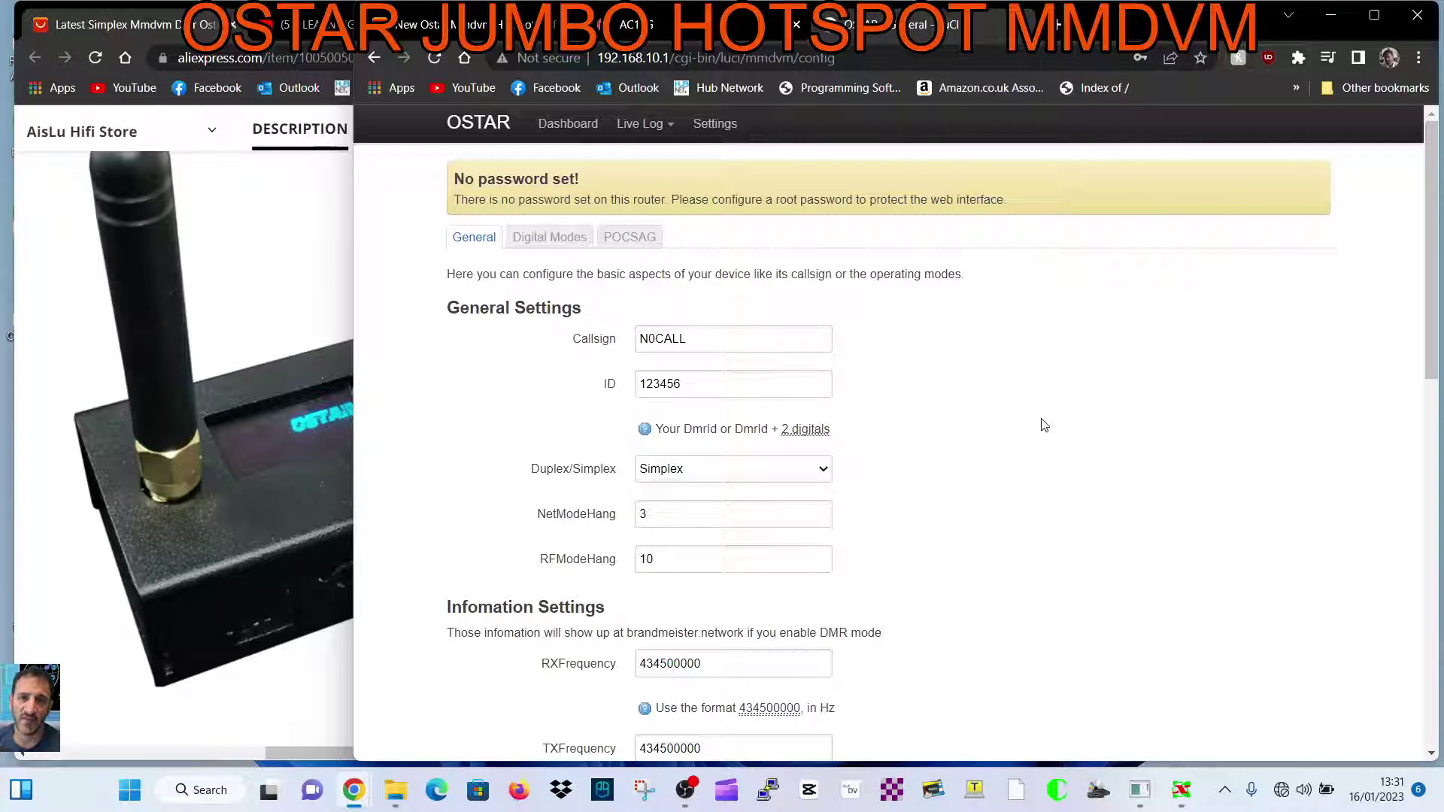
pyautogui.scroll(-5, 1135, 410)
pyautogui.scroll(5, 1158, 425)
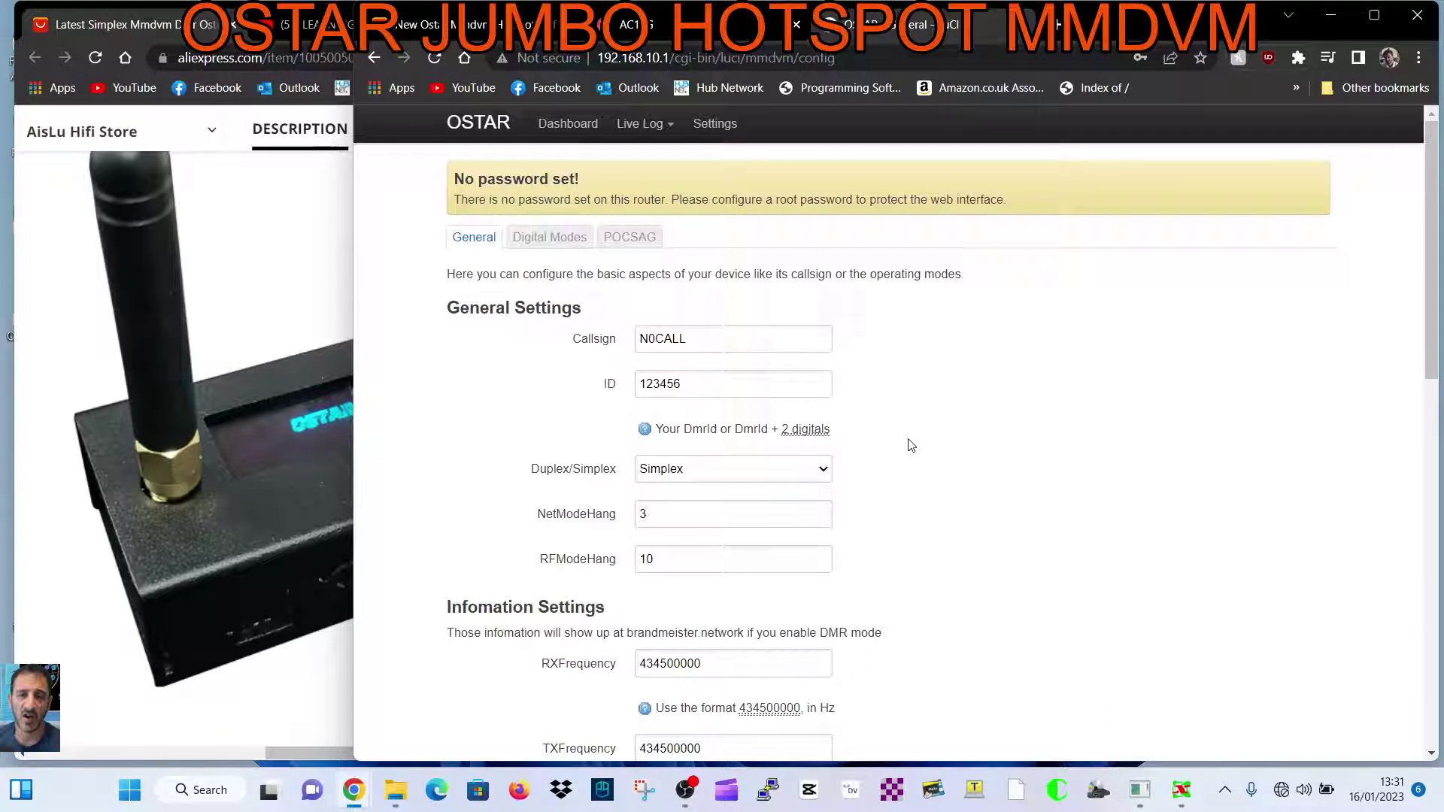
pyautogui.scroll(-1, 944, 406)
pyautogui.scroll(-5, 999, 429)
pyautogui.scroll(5, 1019, 429)
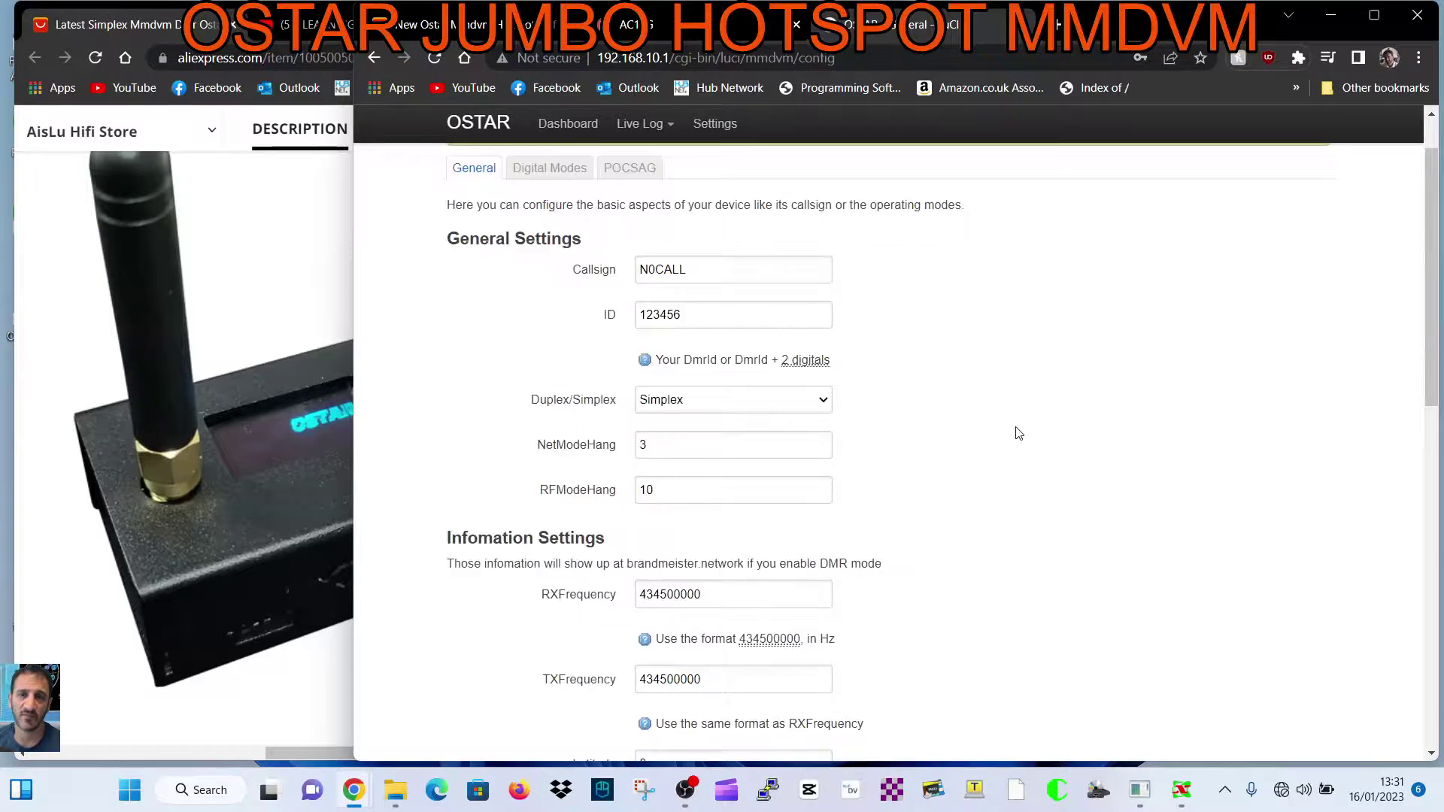
pyautogui.doubleClick(731, 338)
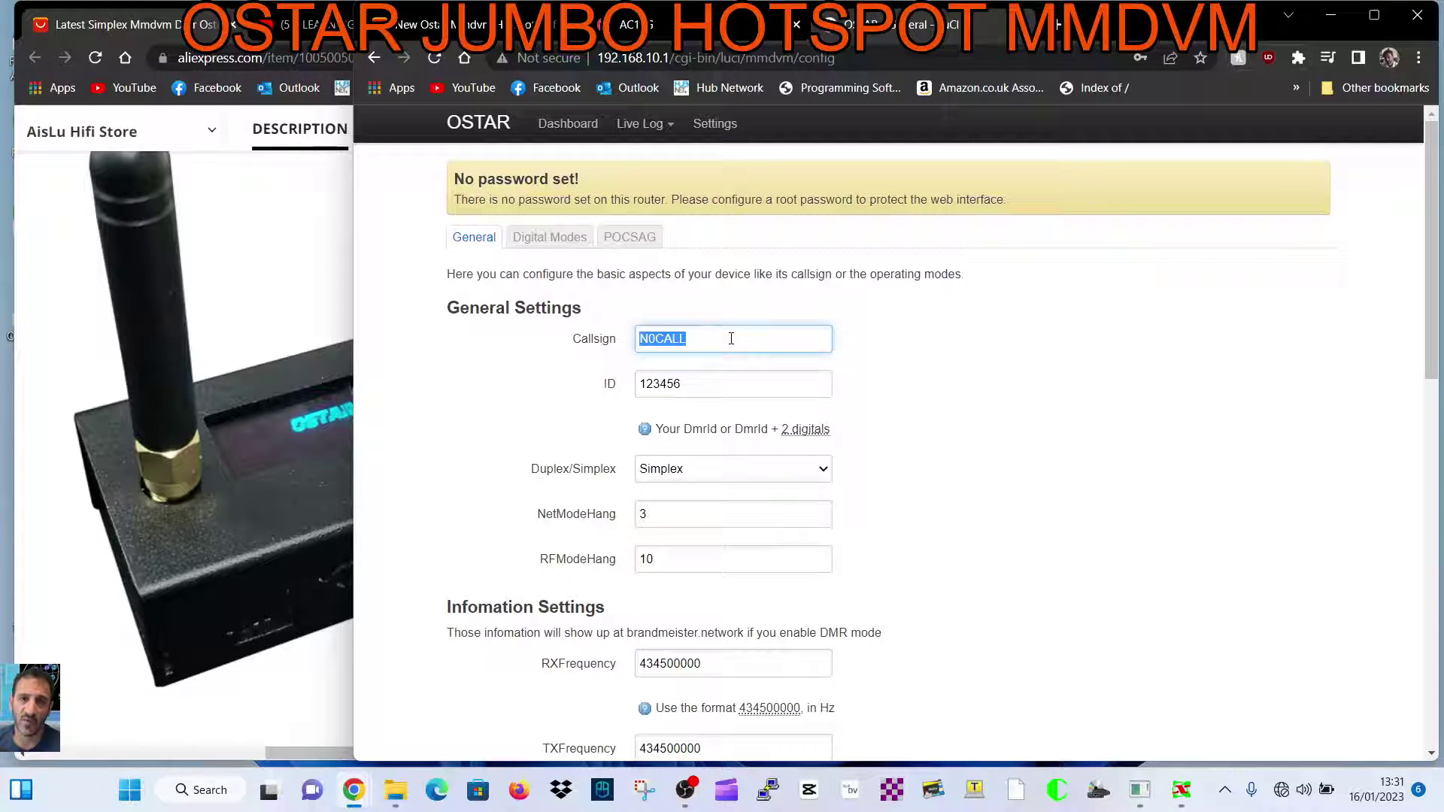
pyautogui.write('M0')
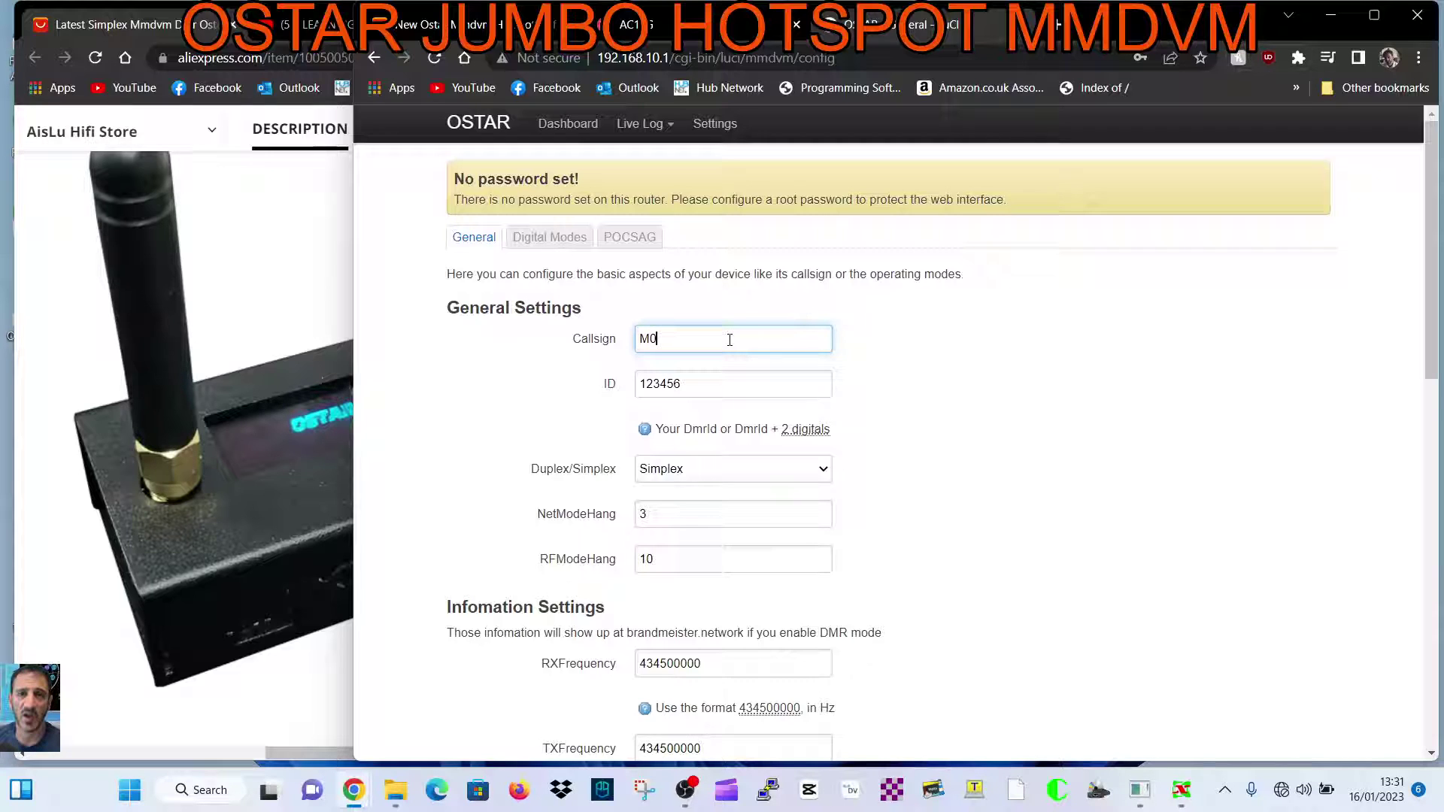
pyautogui.write('FXB')
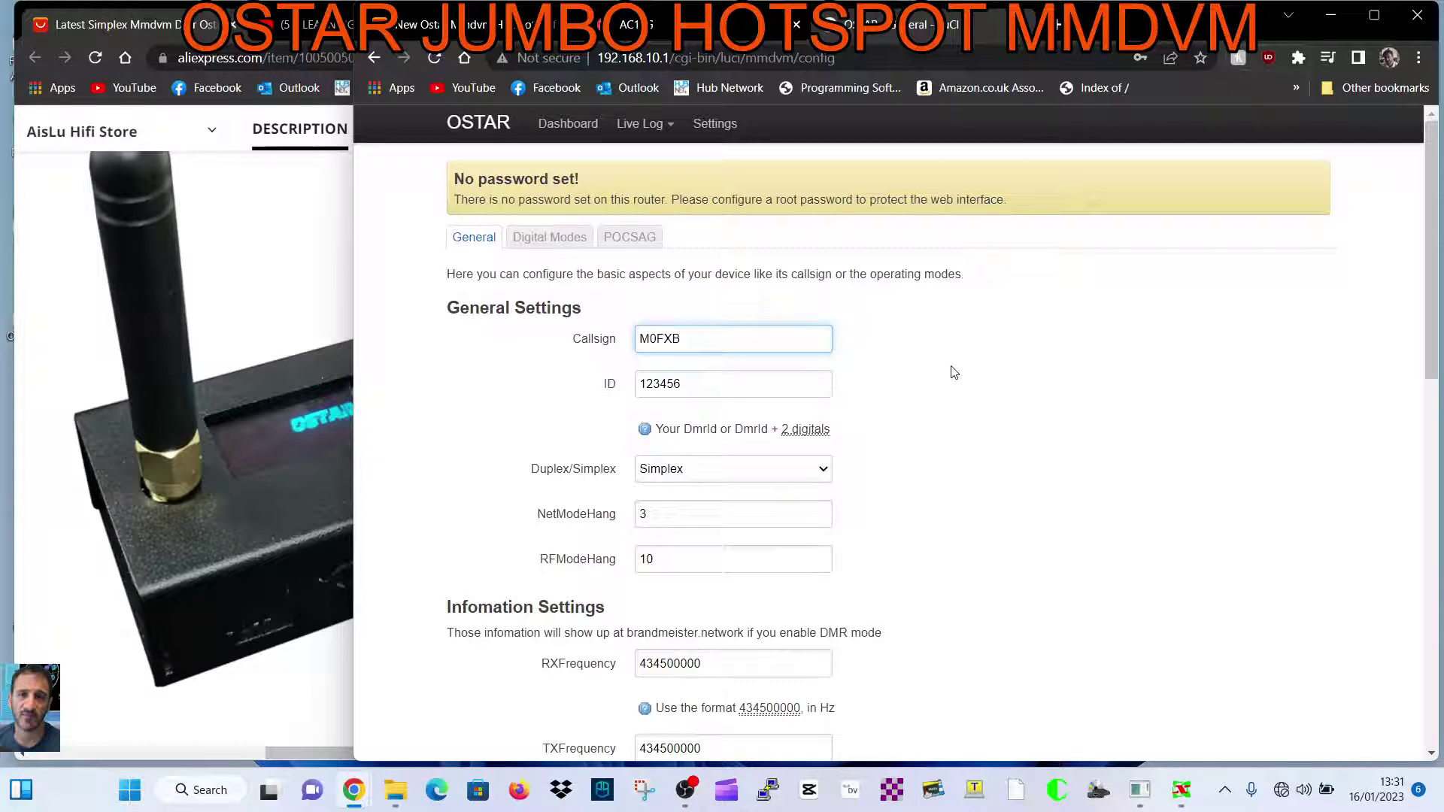
pyautogui.doubleClick(718, 385)
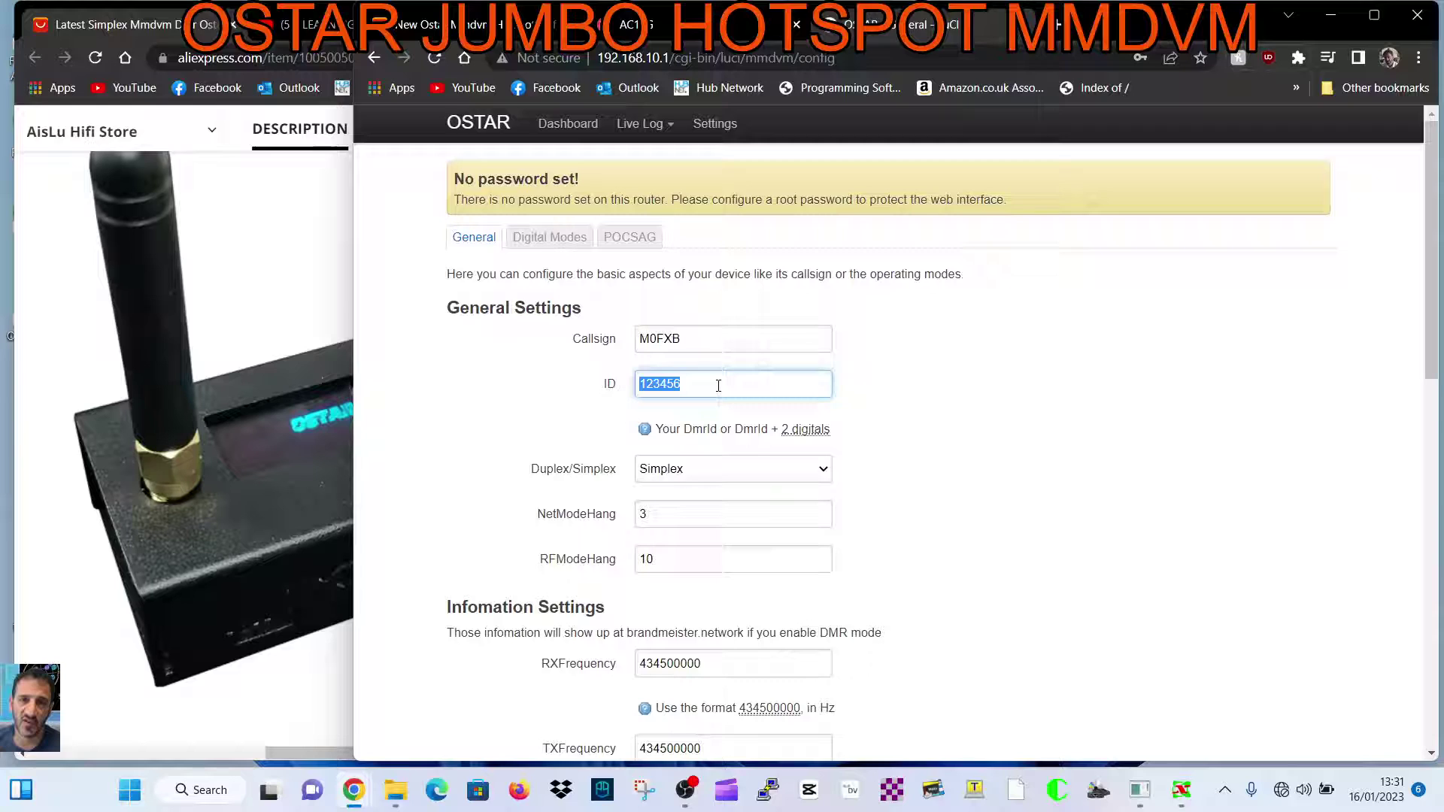
pyautogui.write('234')
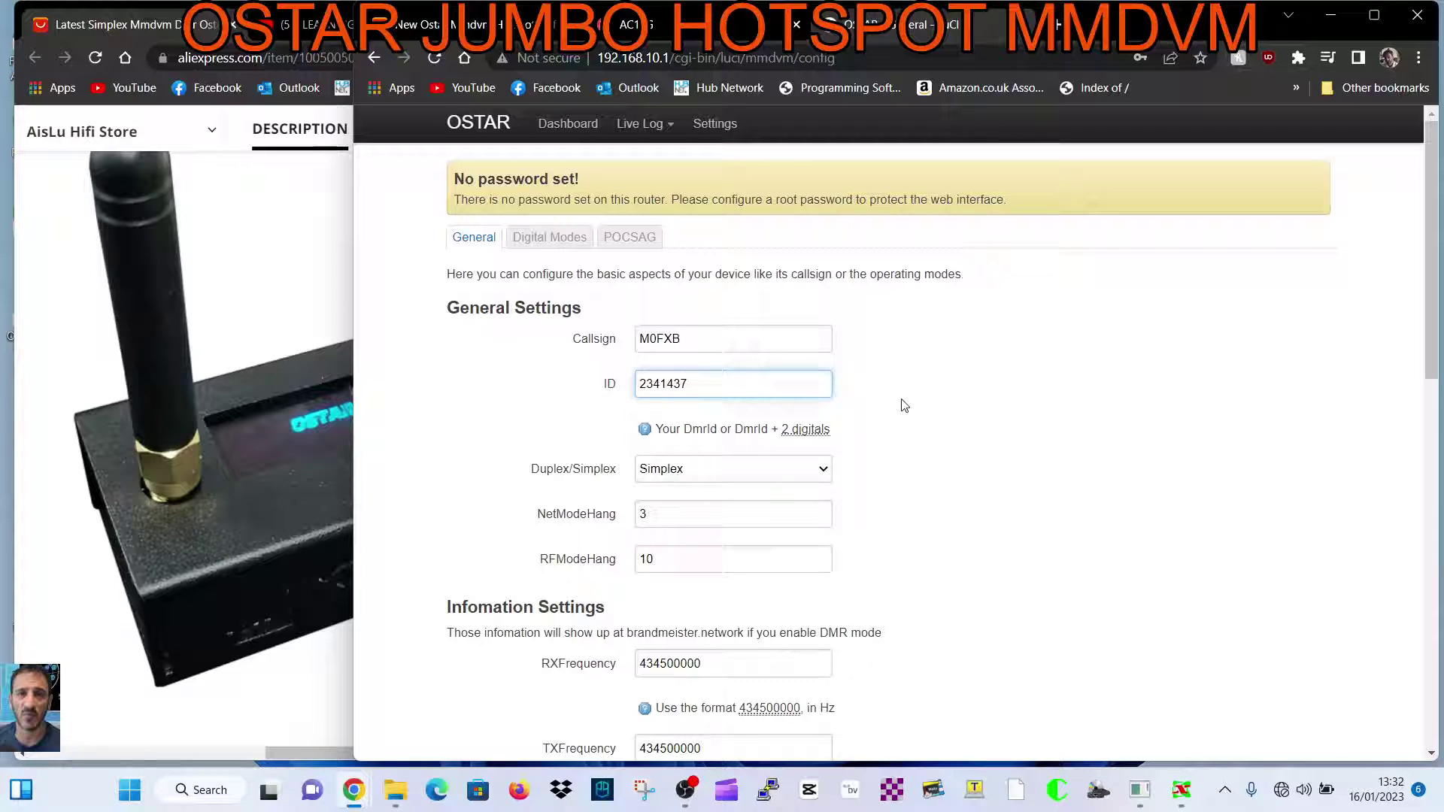
pyautogui.write('1437')
# Save the General Settings page at the bottom of the form
pyautogui.scroll(-1, 905, 406)
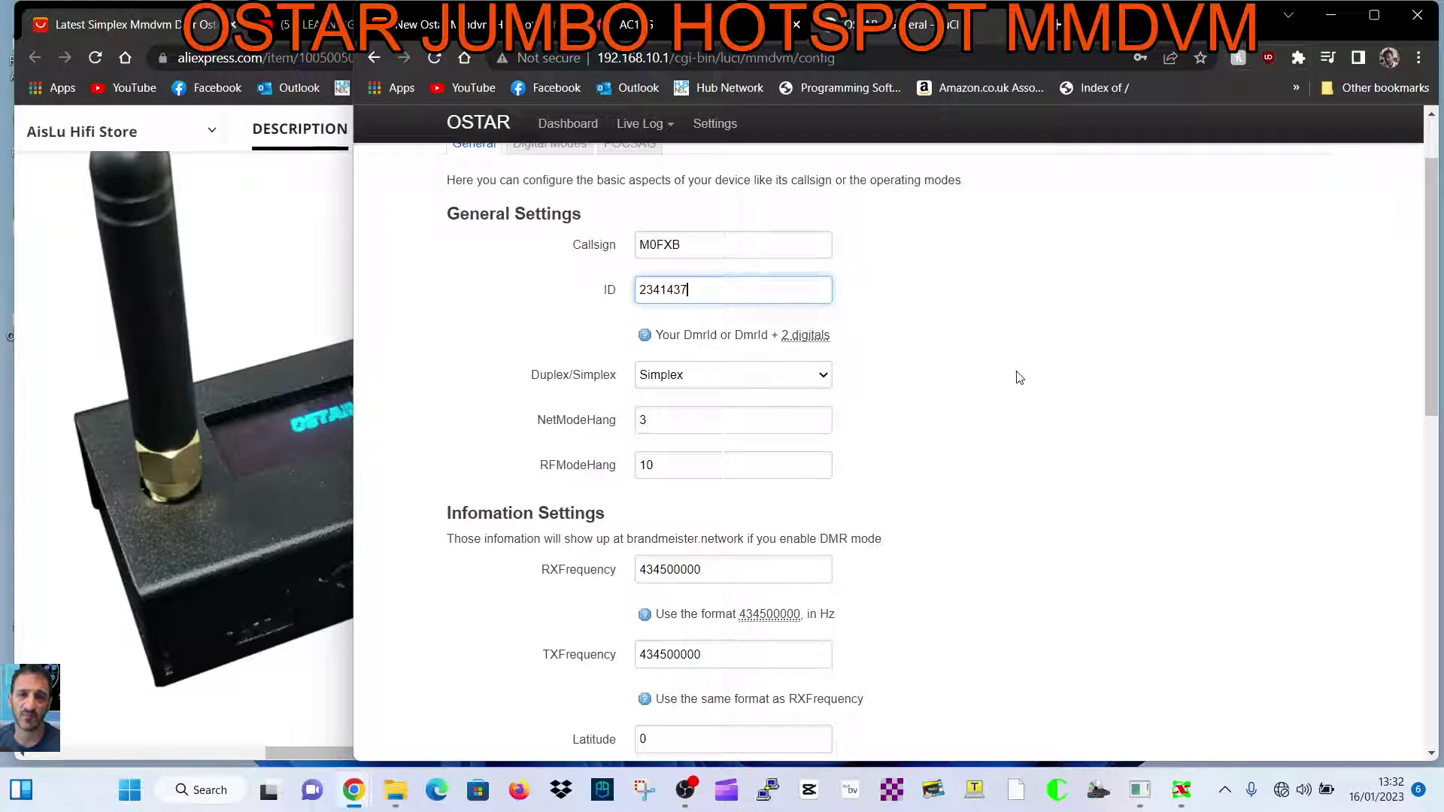
pyautogui.scroll(-2, 1042, 376)
pyautogui.scroll(2, 1043, 377)
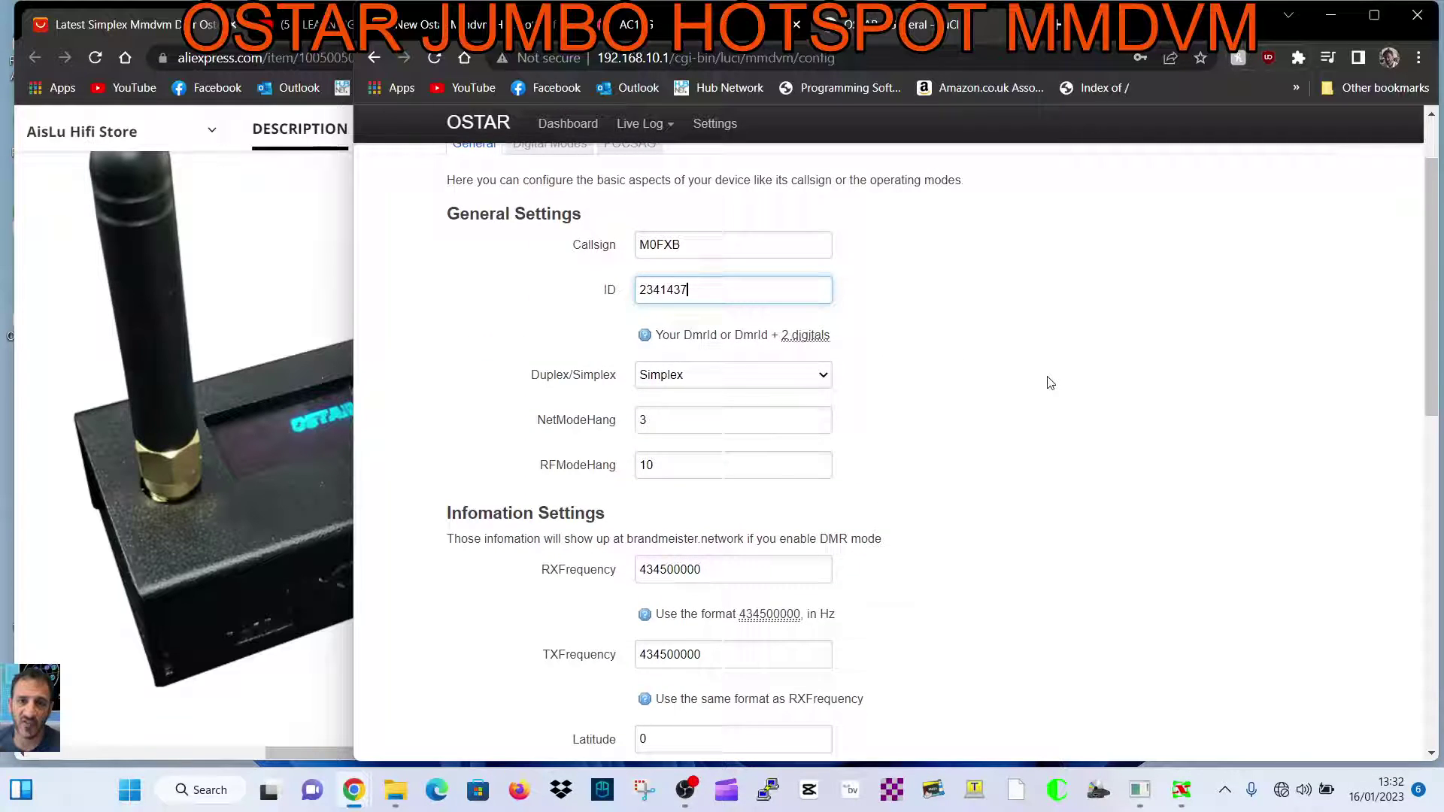
pyautogui.scroll(-3, 1105, 388)
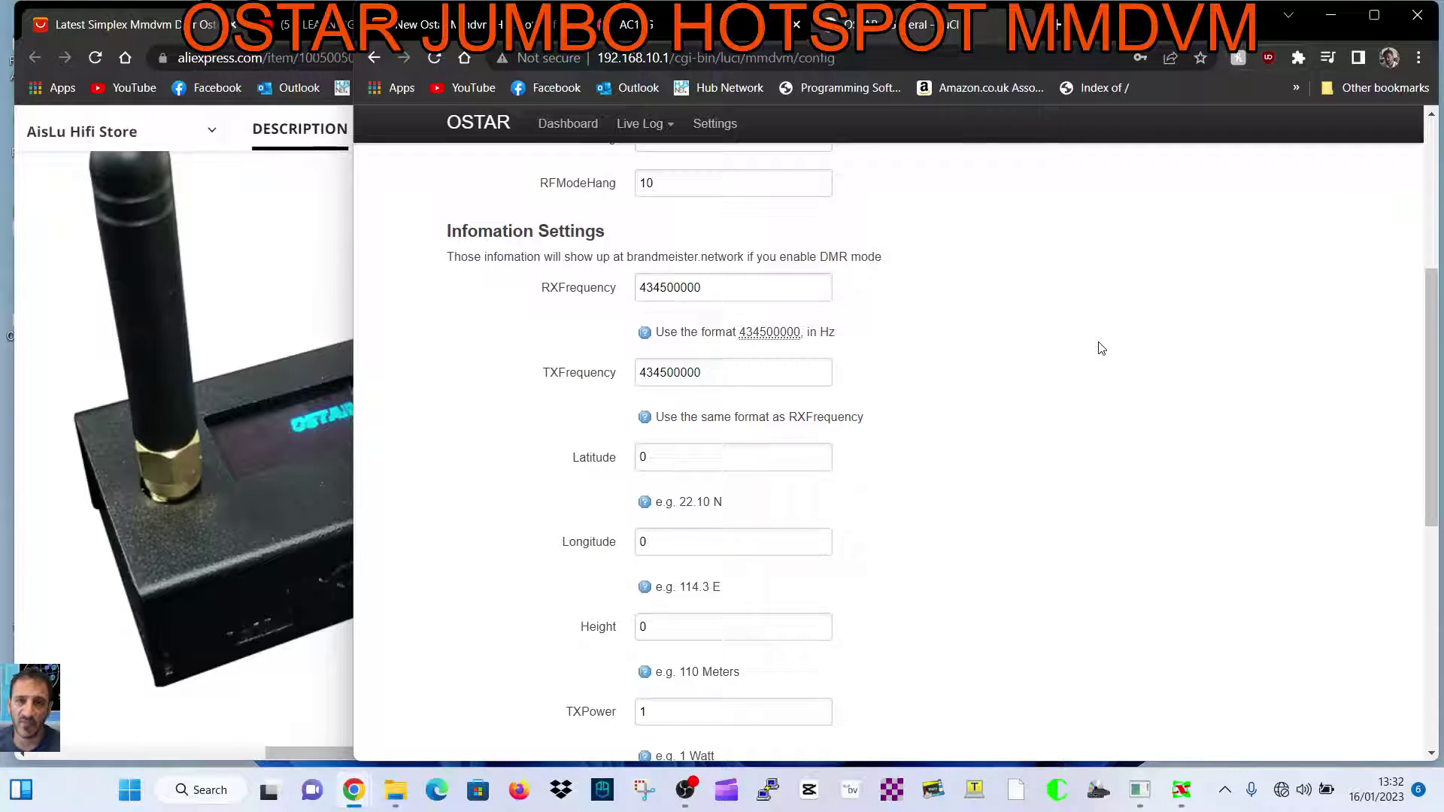
pyautogui.scroll(-1, 1099, 348)
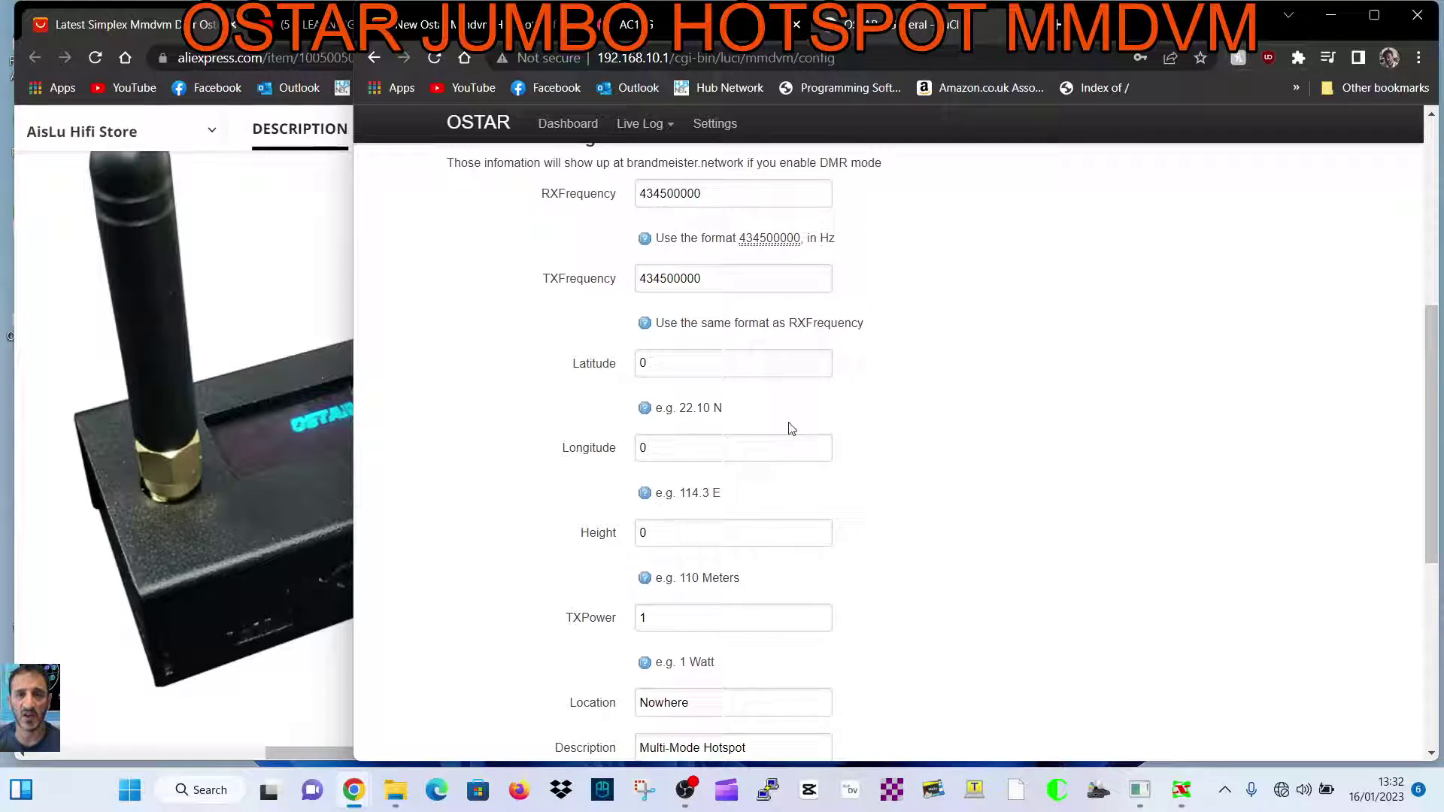
pyautogui.scroll(-1, 925, 410)
pyautogui.scroll(2, 967, 435)
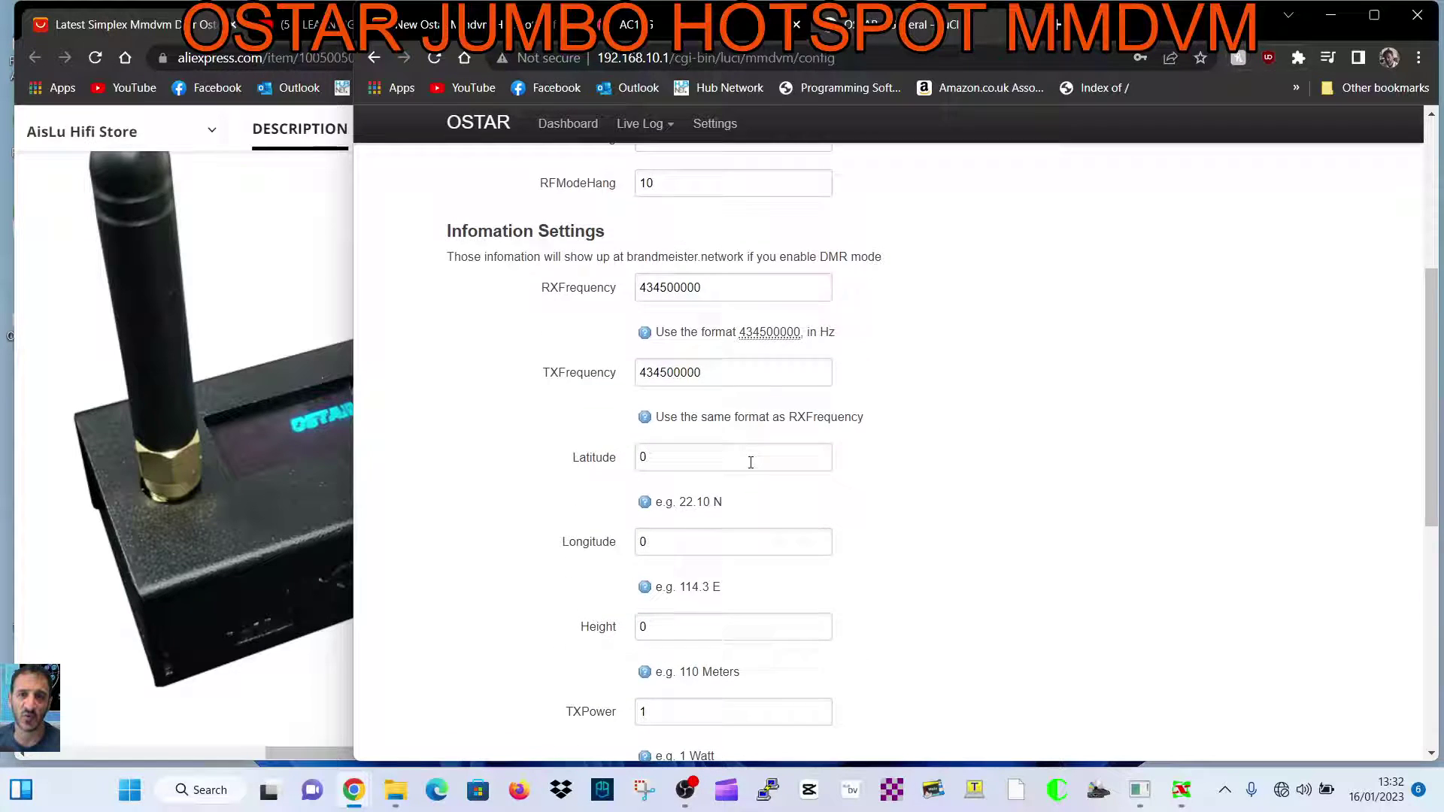
pyautogui.scroll(-1, 751, 451)
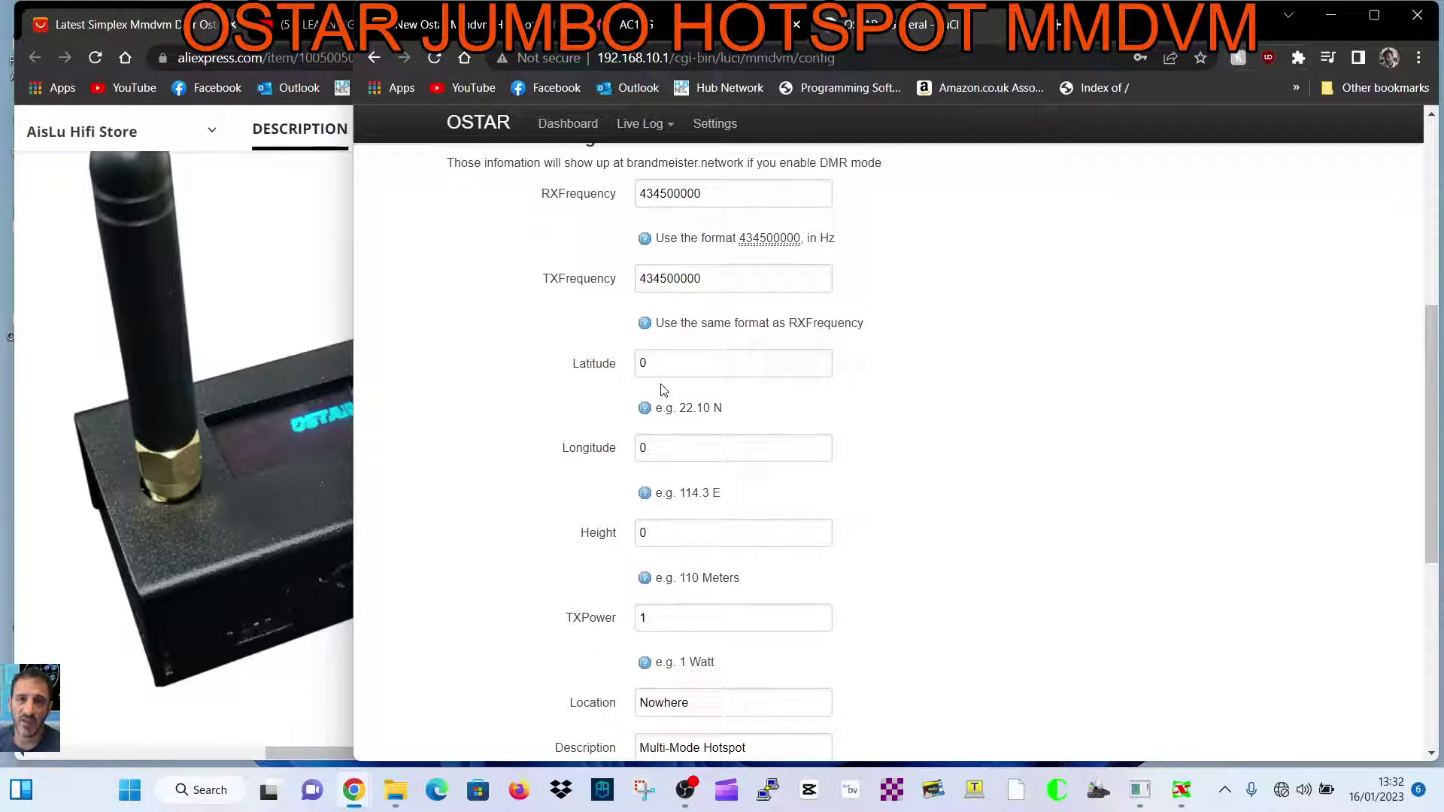
pyautogui.scroll(-3, 1008, 436)
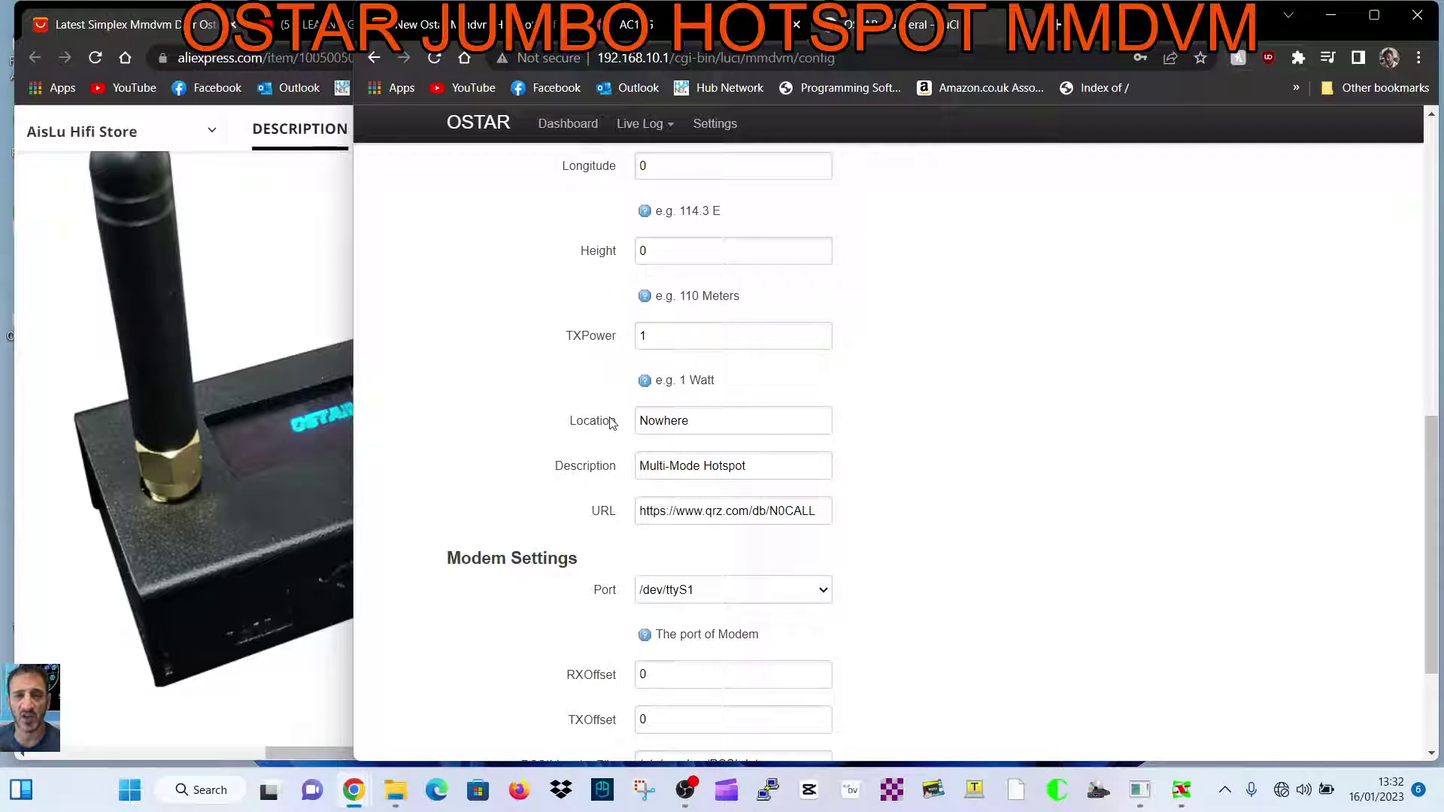
pyautogui.scroll(-1, 1053, 369)
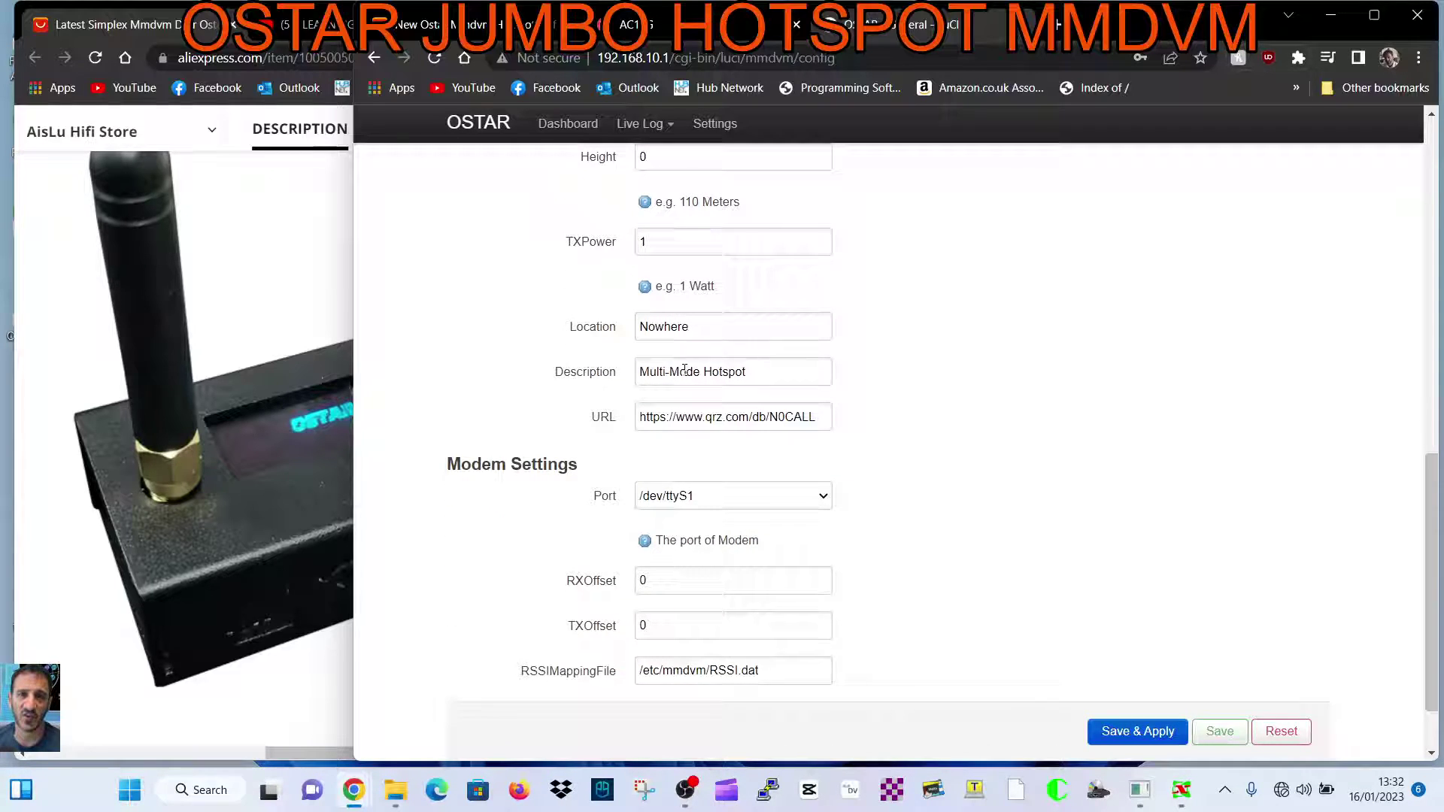
pyautogui.scroll(-1, 1105, 370)
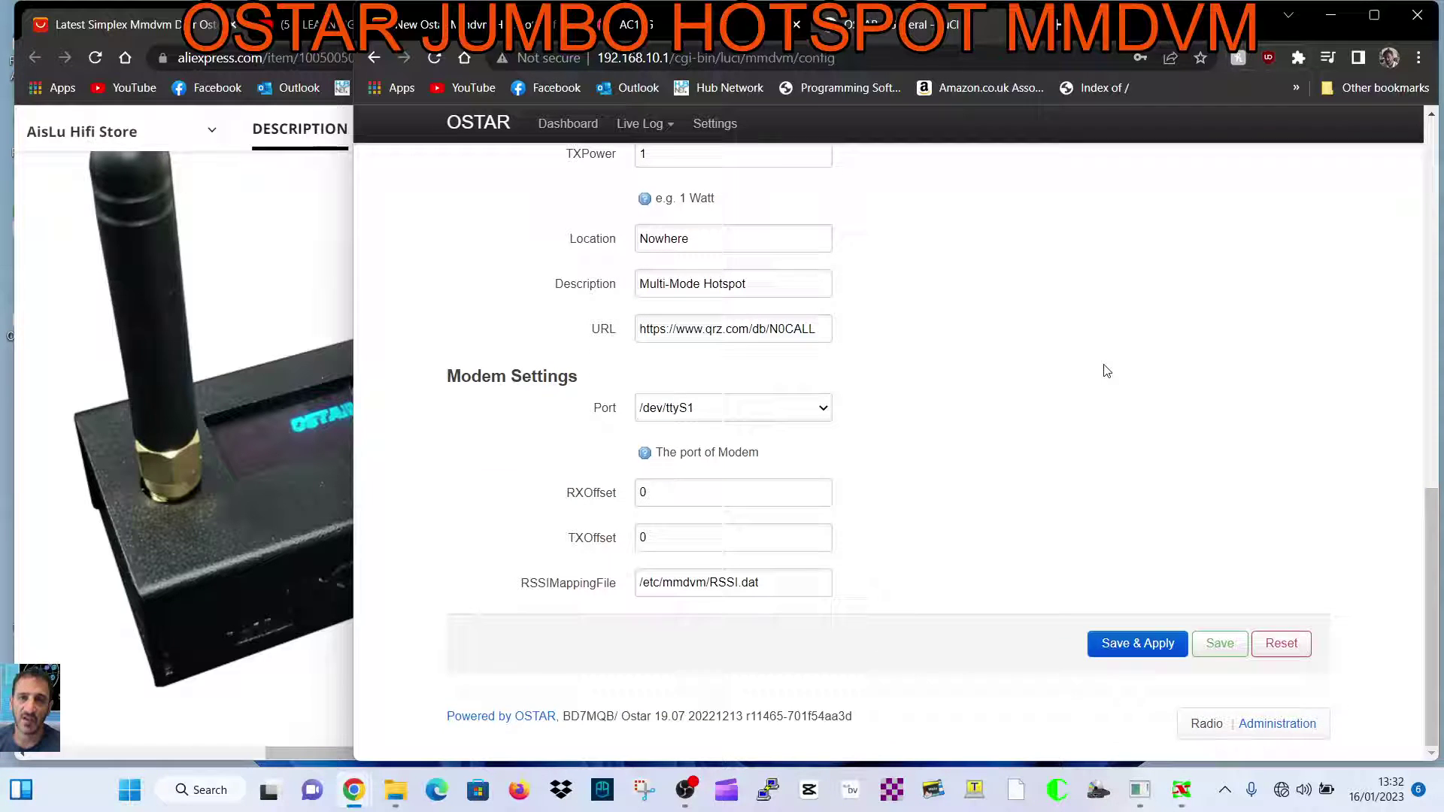
pyautogui.scroll(10, 1109, 370)
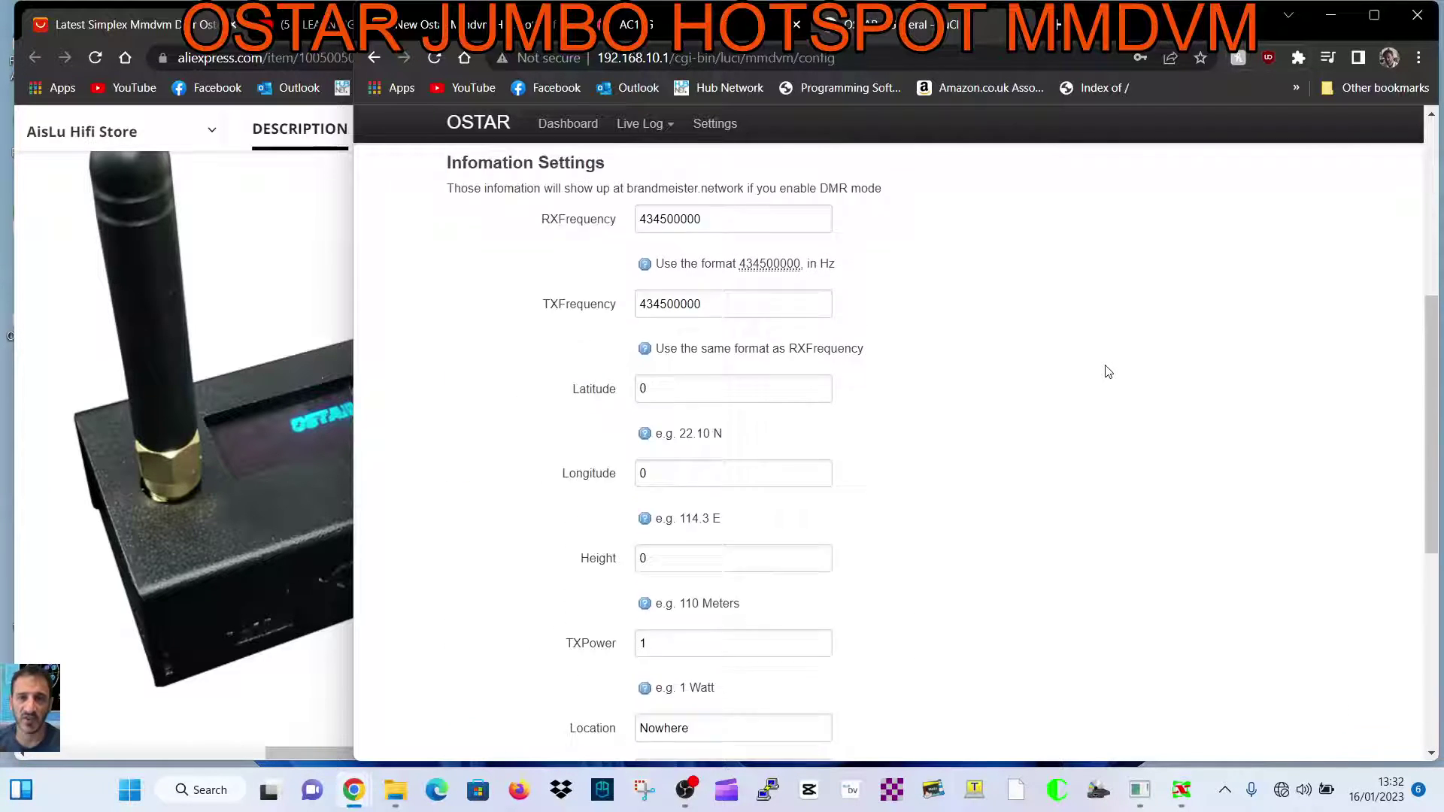
pyautogui.scroll(-2, 1107, 371)
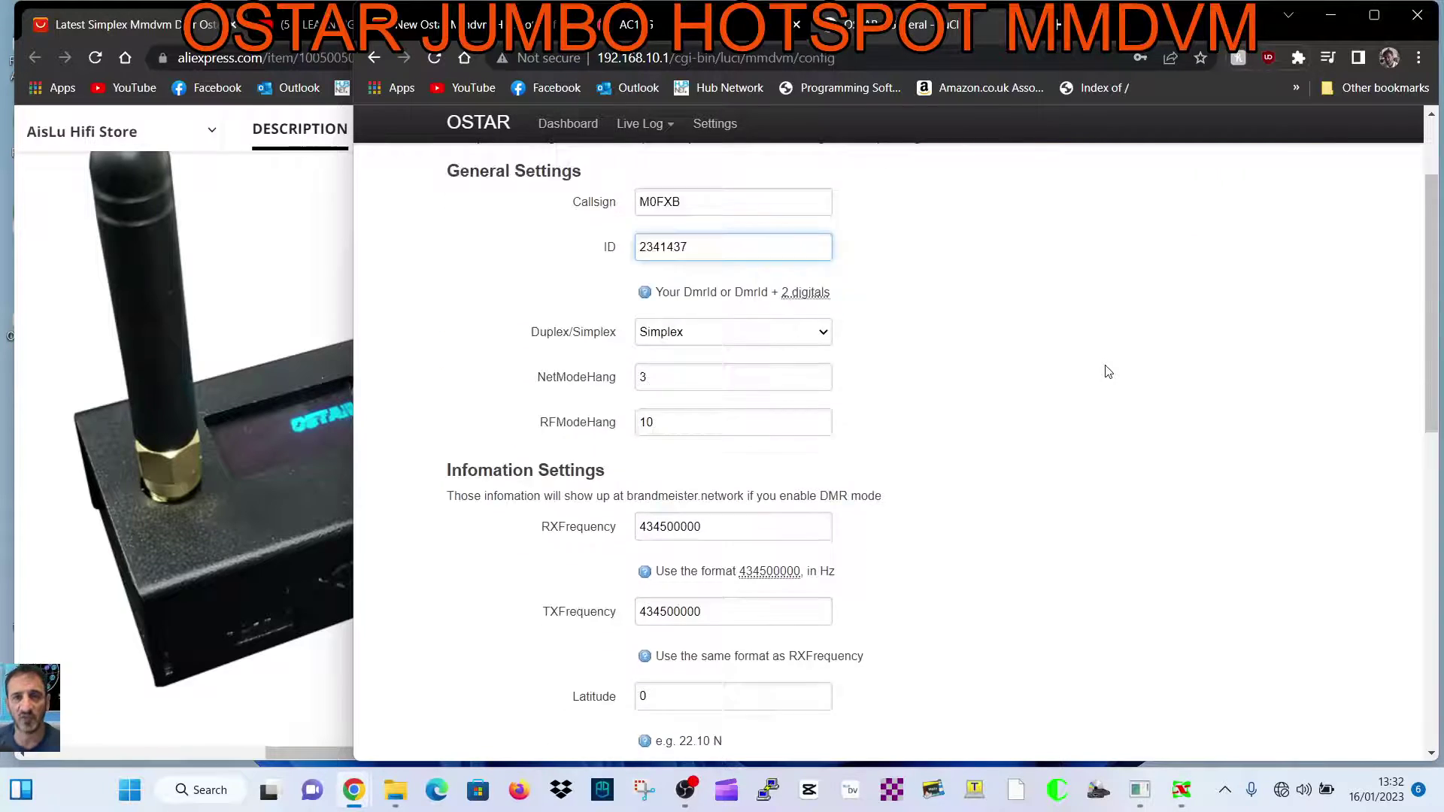
pyautogui.scroll(2, 1107, 372)
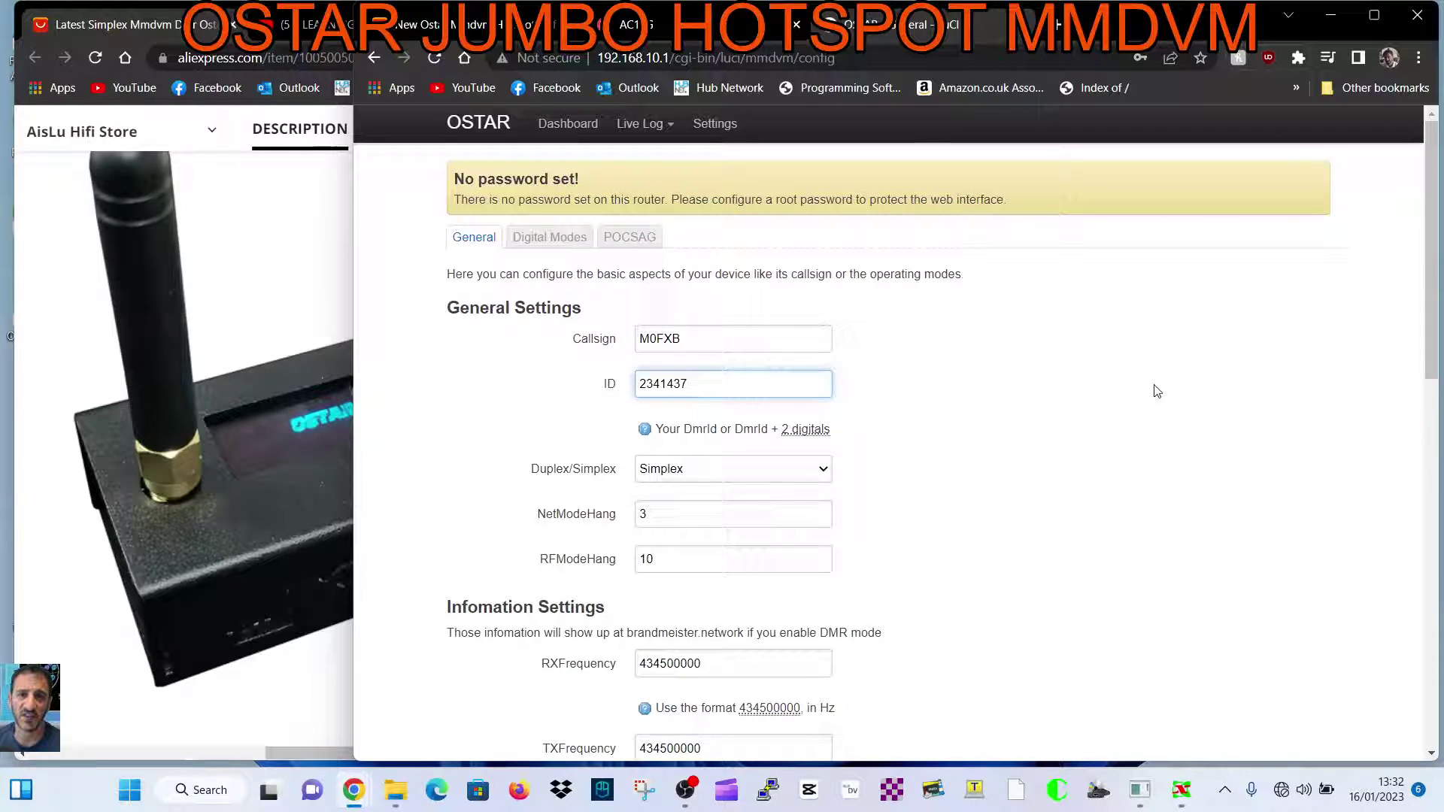
pyautogui.scroll(-10, 1157, 391)
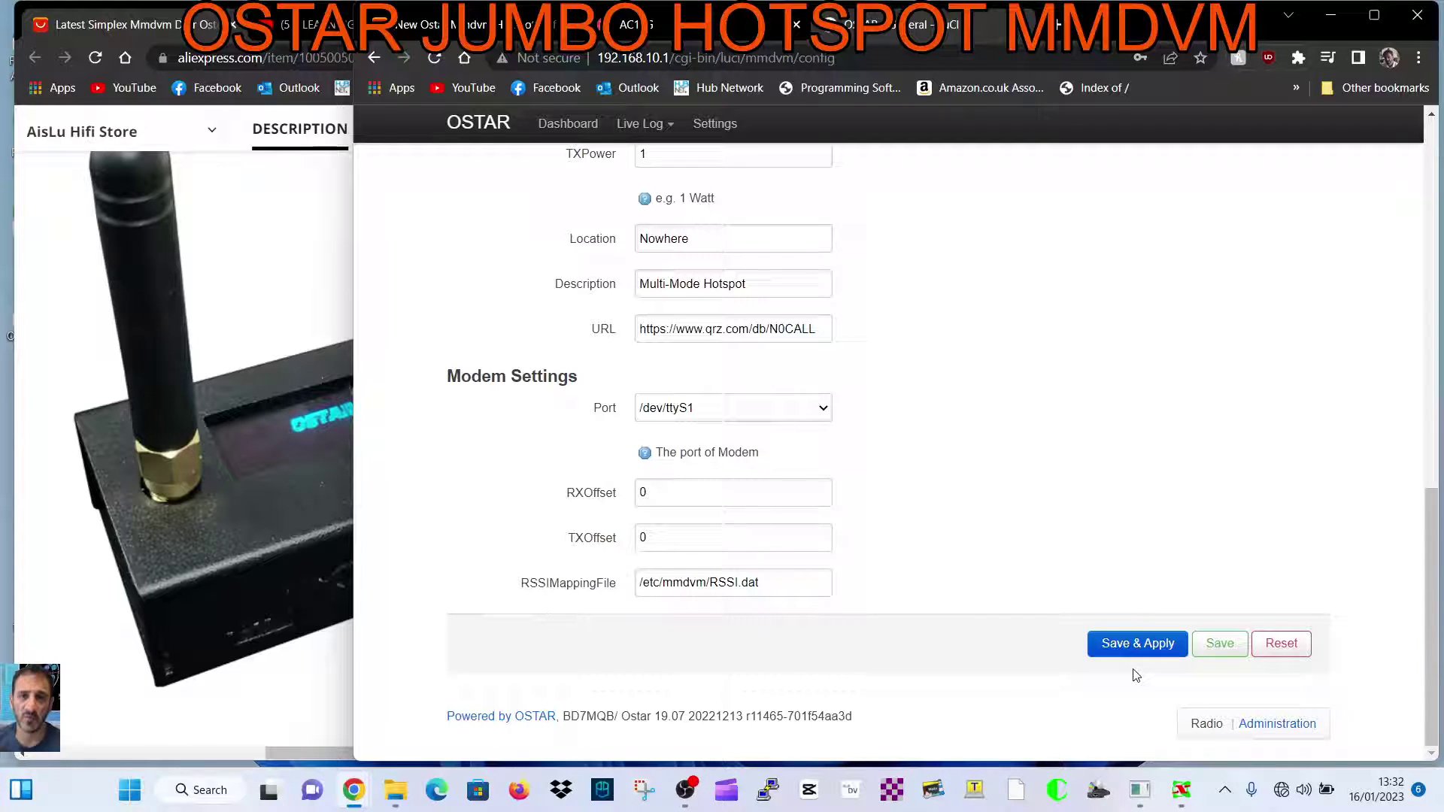
pyautogui.click(1220, 648)
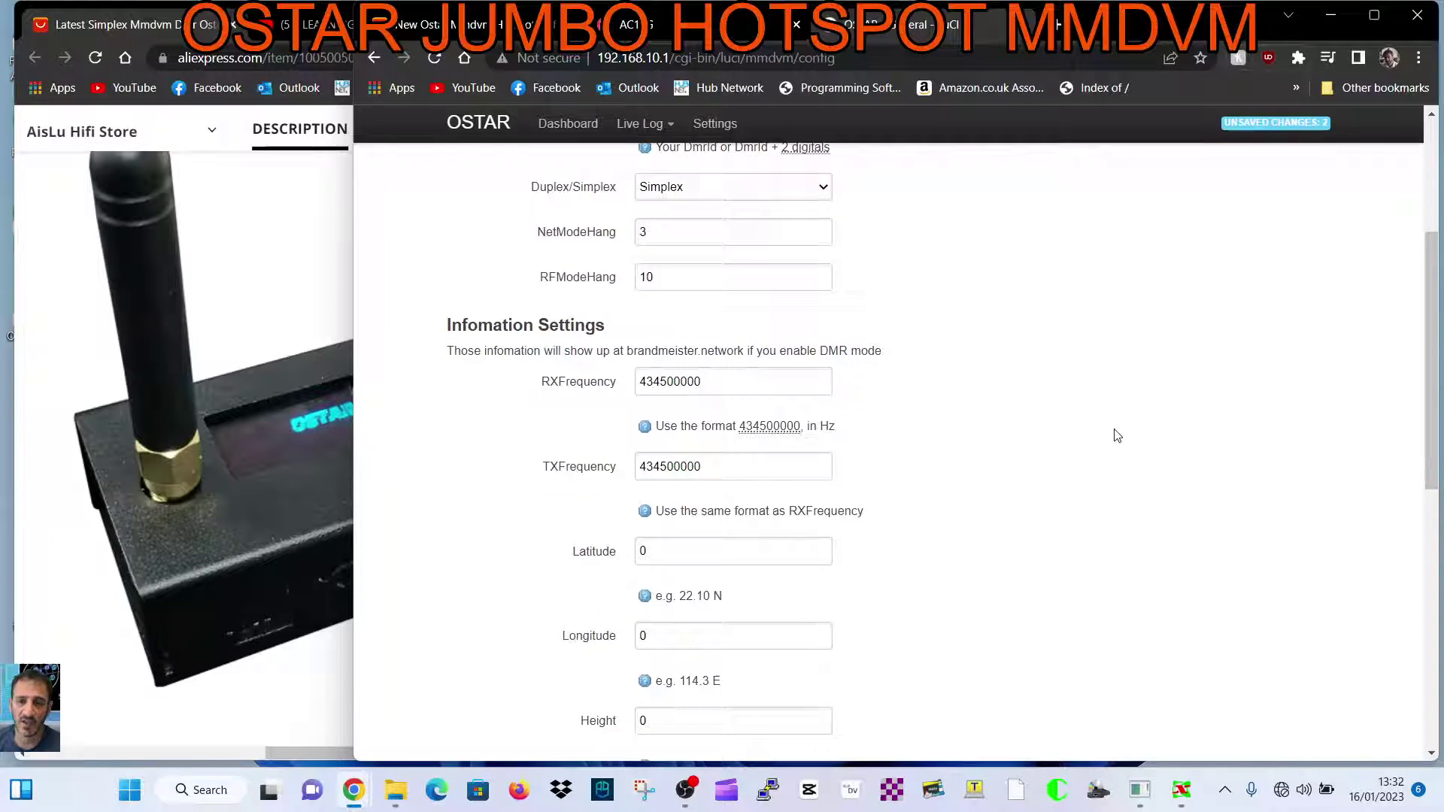
pyautogui.scroll(4, 1052, 391)
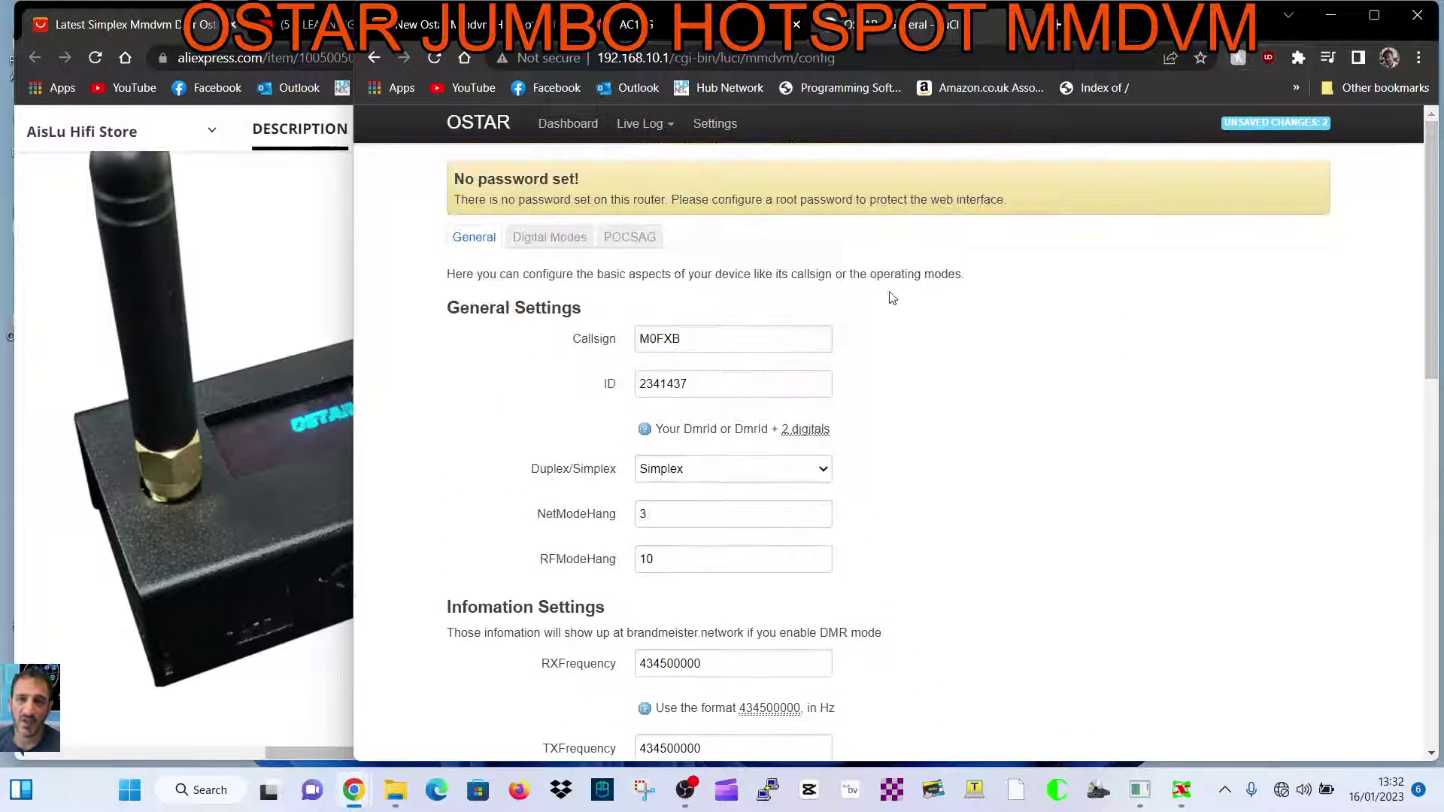
# On Digital Modes, change the DMR Server from BM2001 Europe to BM2341 United_Kingdom
pyautogui.click(551, 239)
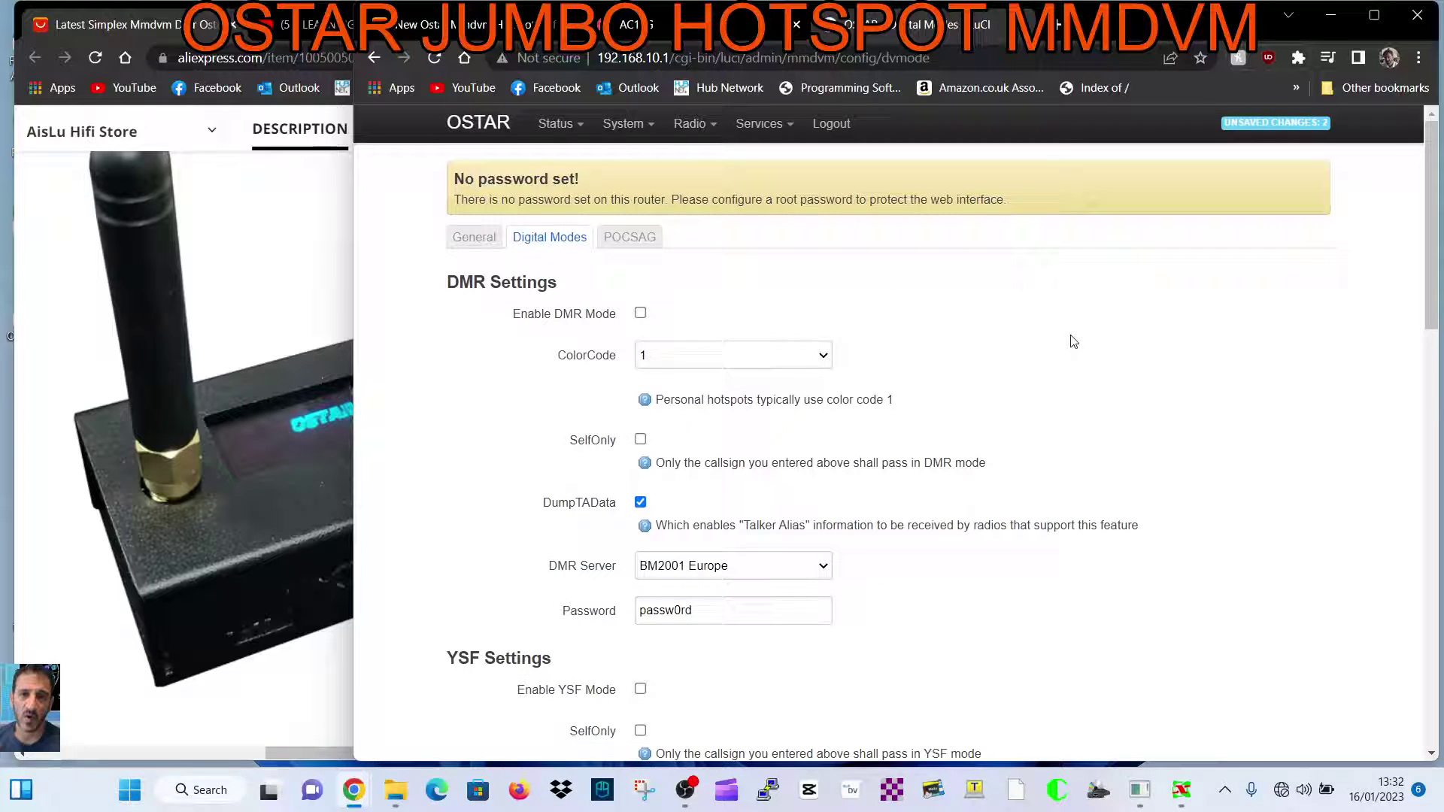
pyautogui.scroll(-3, 1112, 331)
pyautogui.scroll(3, 1112, 361)
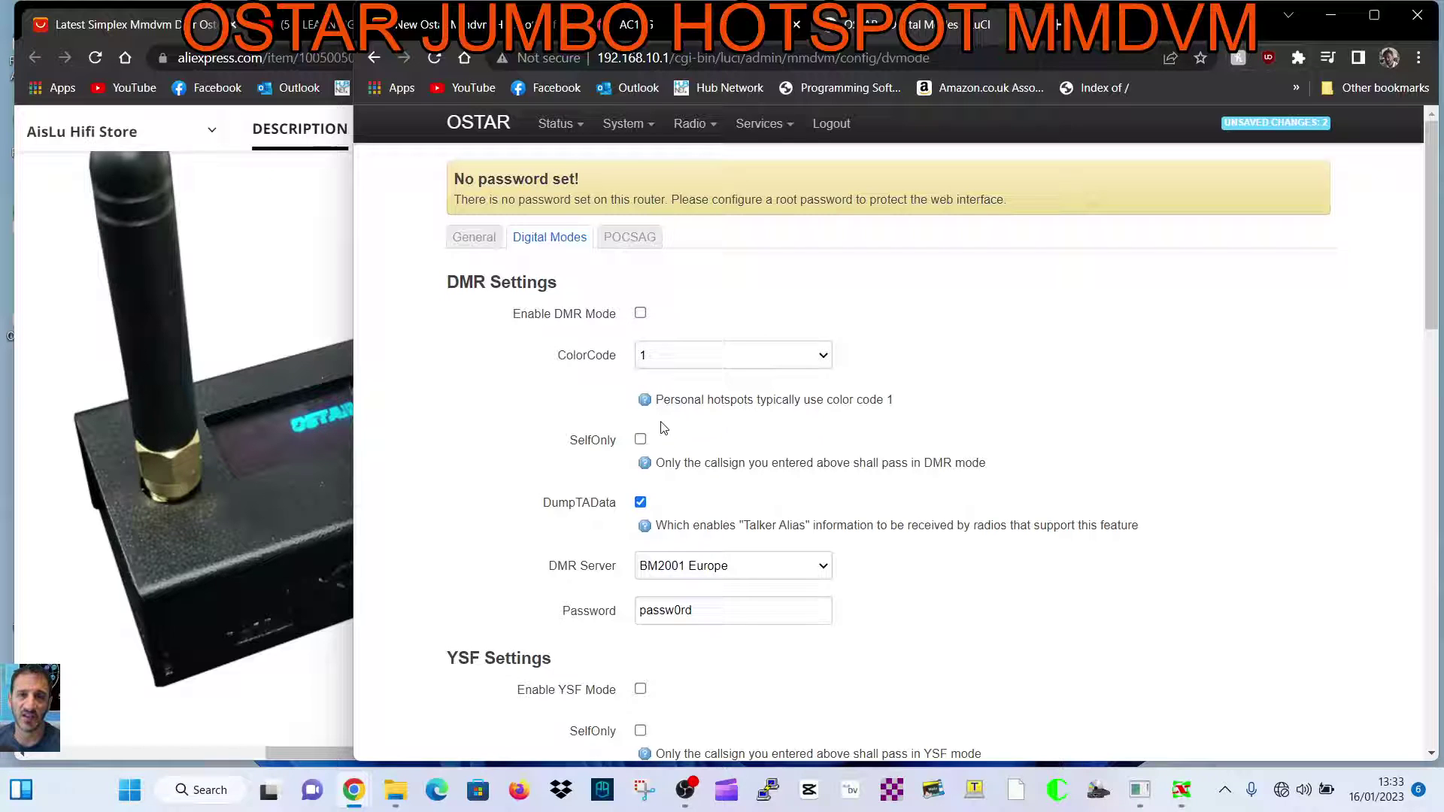
pyautogui.click(825, 574)
pyautogui.scroll(-1, 827, 365)
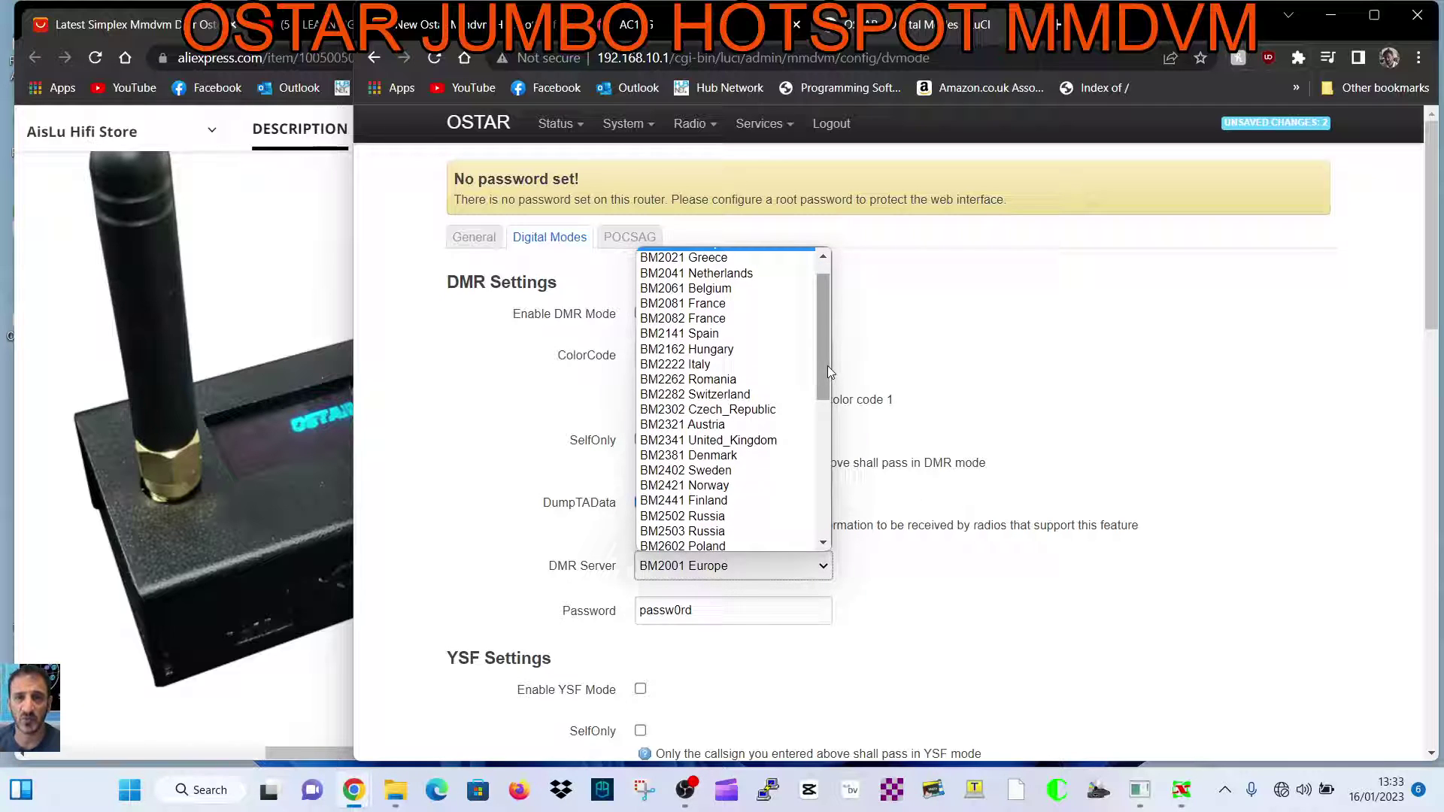
pyautogui.click(707, 440)
# Replace the DMR password and enable DMR mode
pyautogui.doubleClick(689, 611)
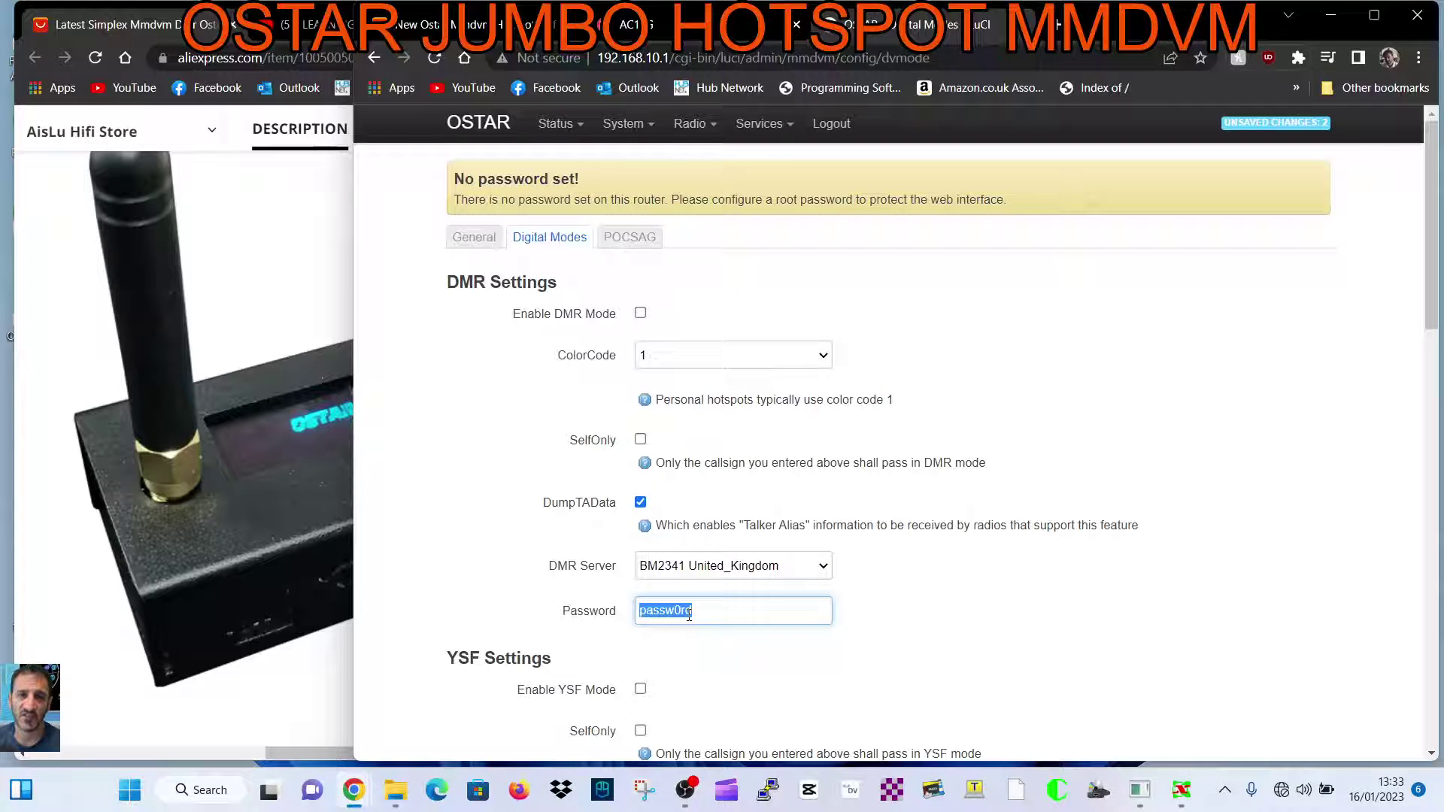
pyautogui.press('capslock')
pyautogui.press('capslock')
pyautogui.press('capslock')
pyautogui.press('capslock')
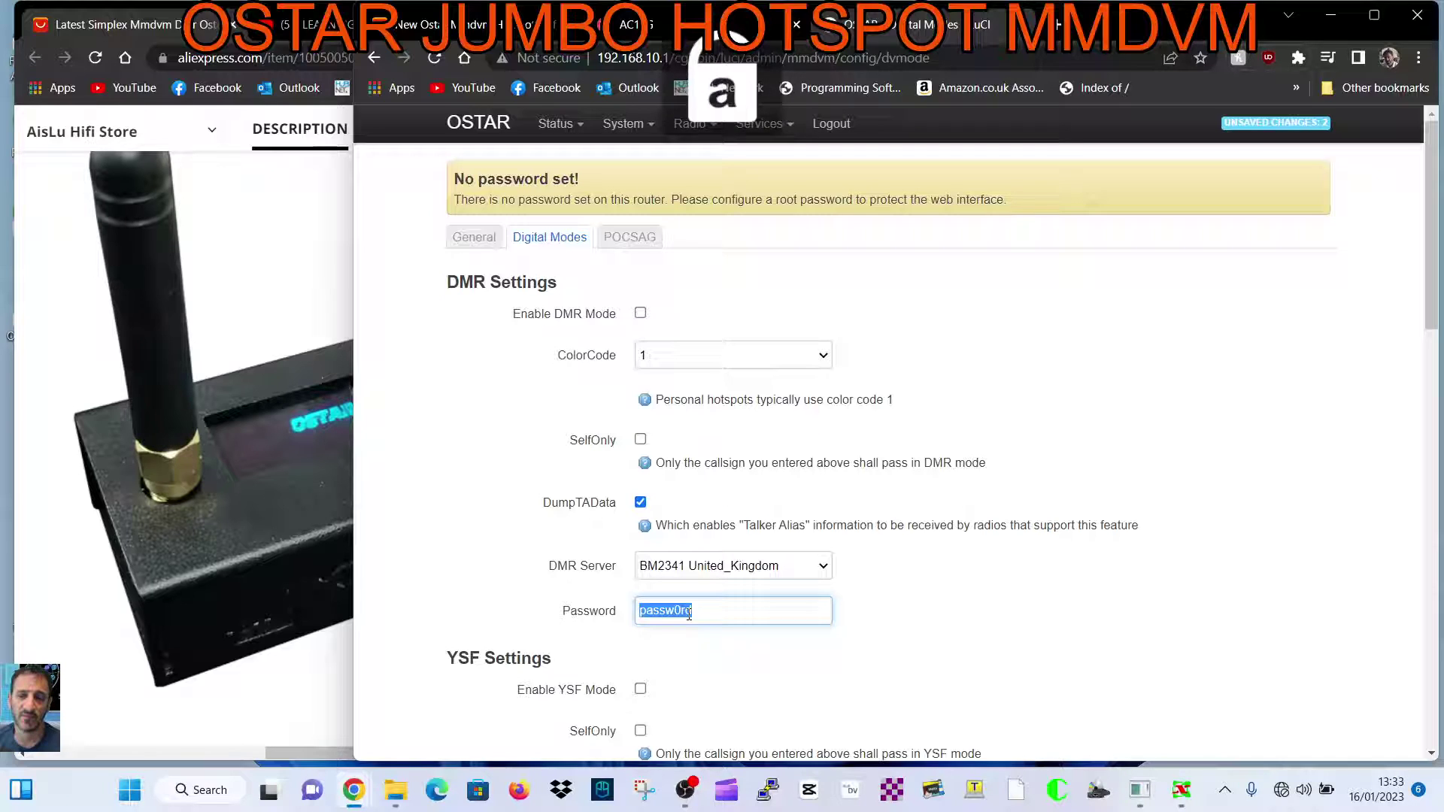
pyautogui.press('capslock')
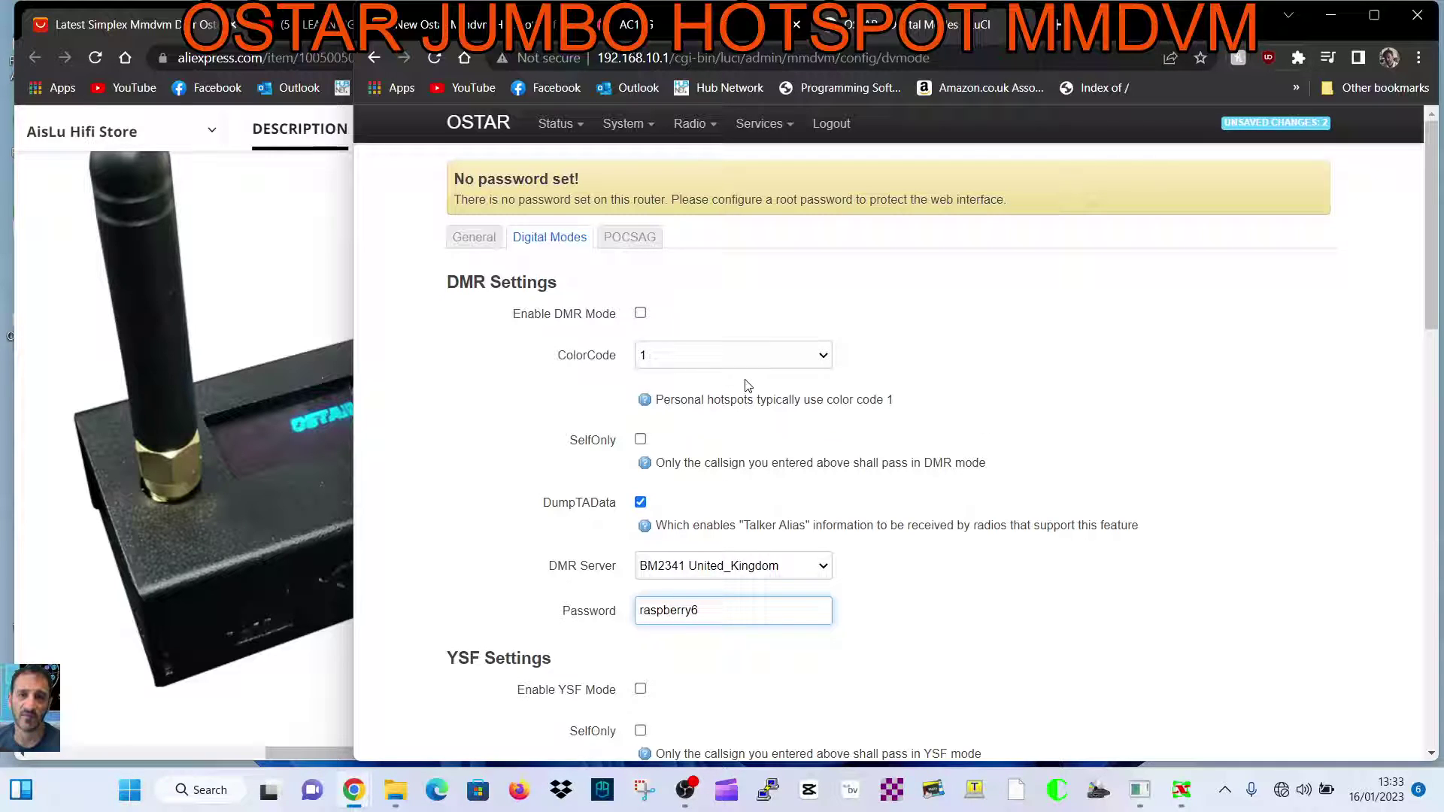
pyautogui.click(640, 313)
# Set the YSF startup reflector to 27793 - 00-CQ-UK-C4FM
pyautogui.scroll(-1, 1110, 408)
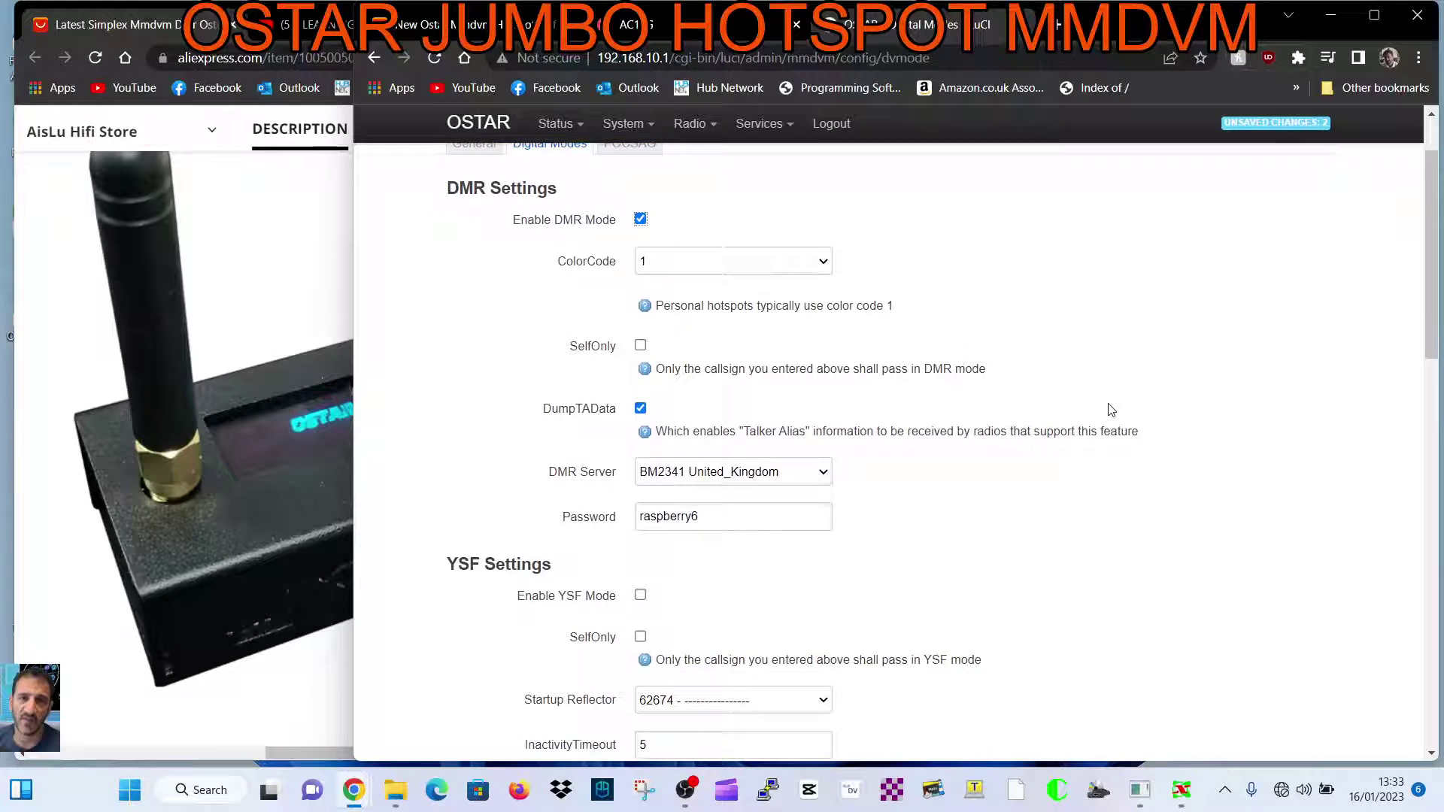
pyautogui.scroll(-2, 1112, 410)
pyautogui.scroll(-2, 1086, 396)
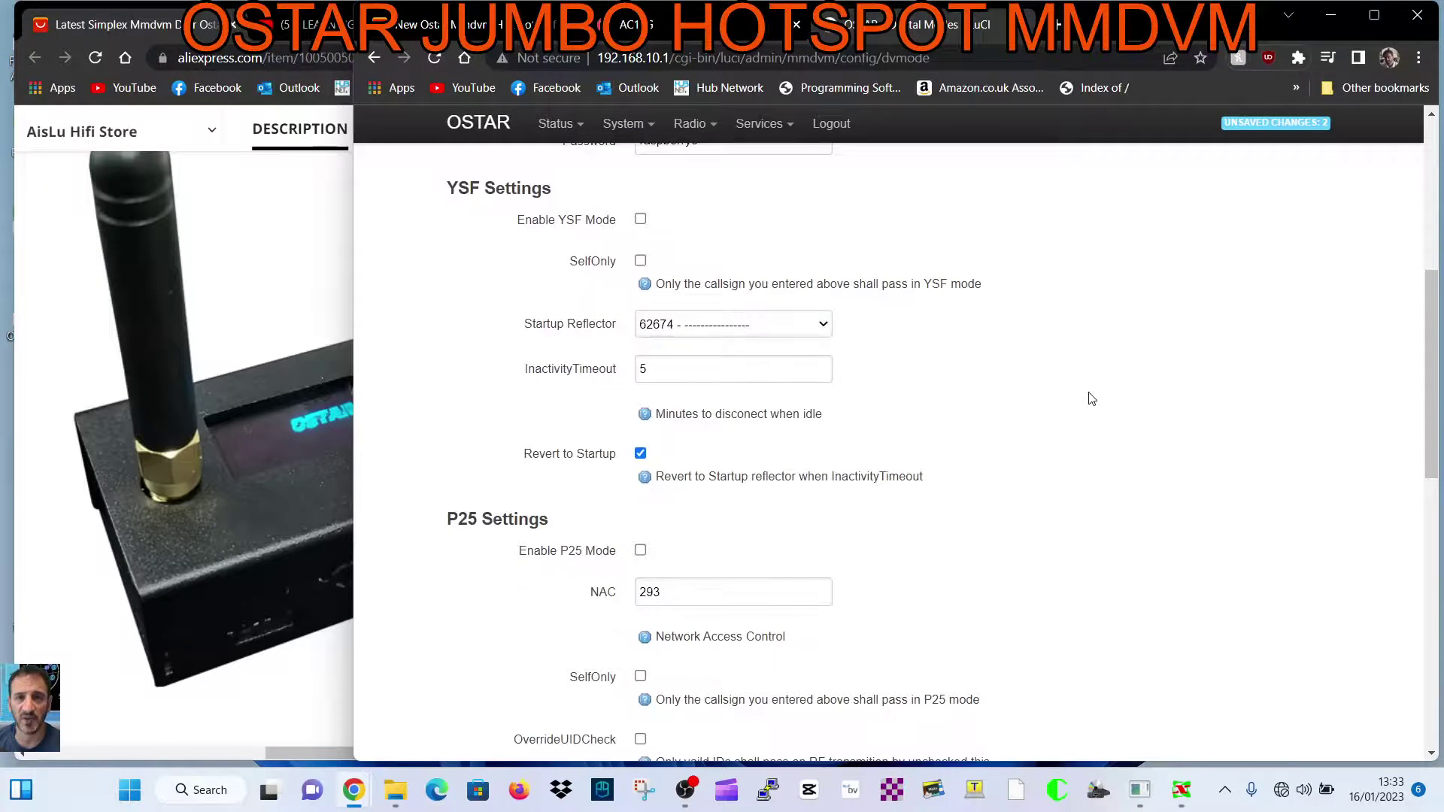
pyautogui.scroll(-2, 1160, 402)
pyautogui.scroll(-4, 1161, 402)
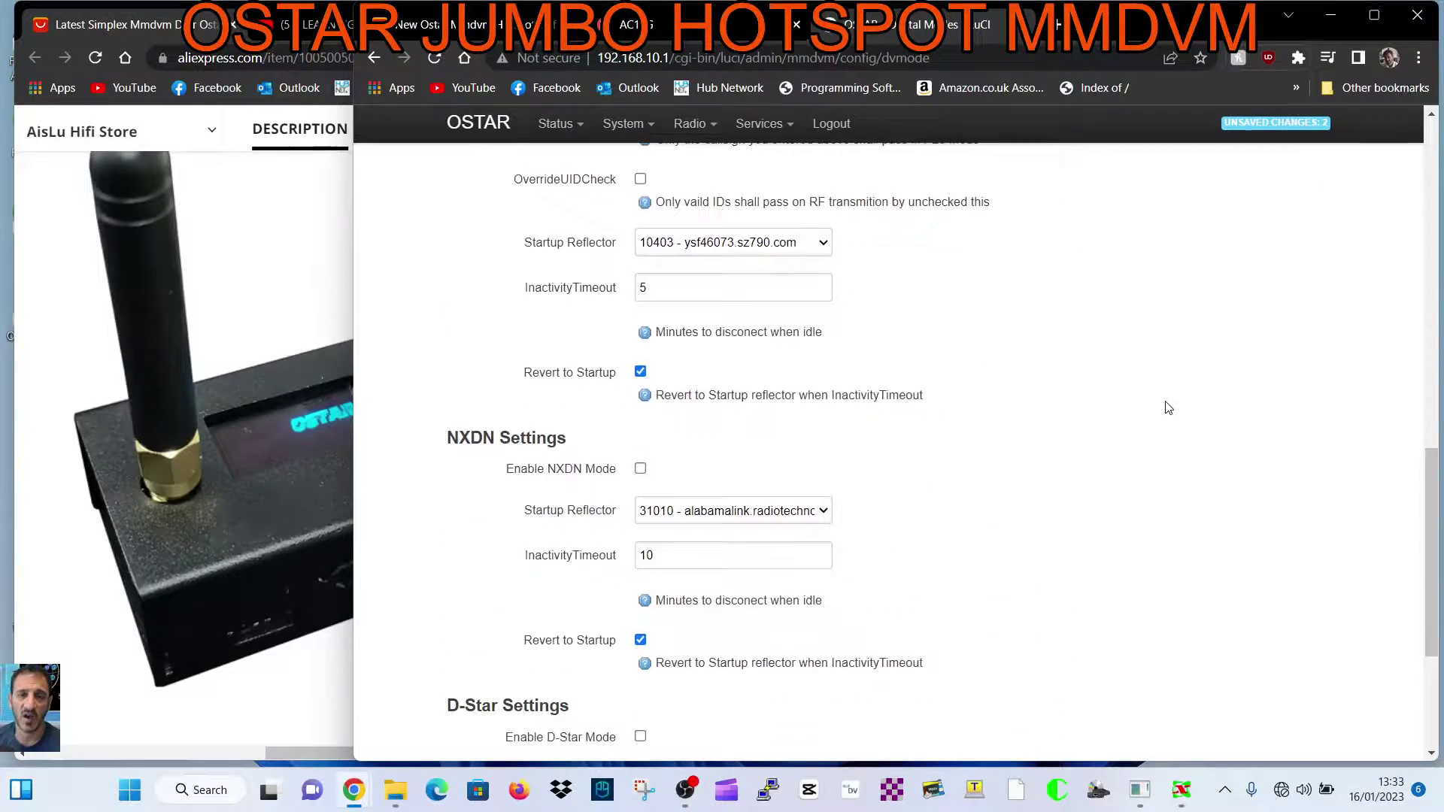
pyautogui.scroll(-3, 1166, 405)
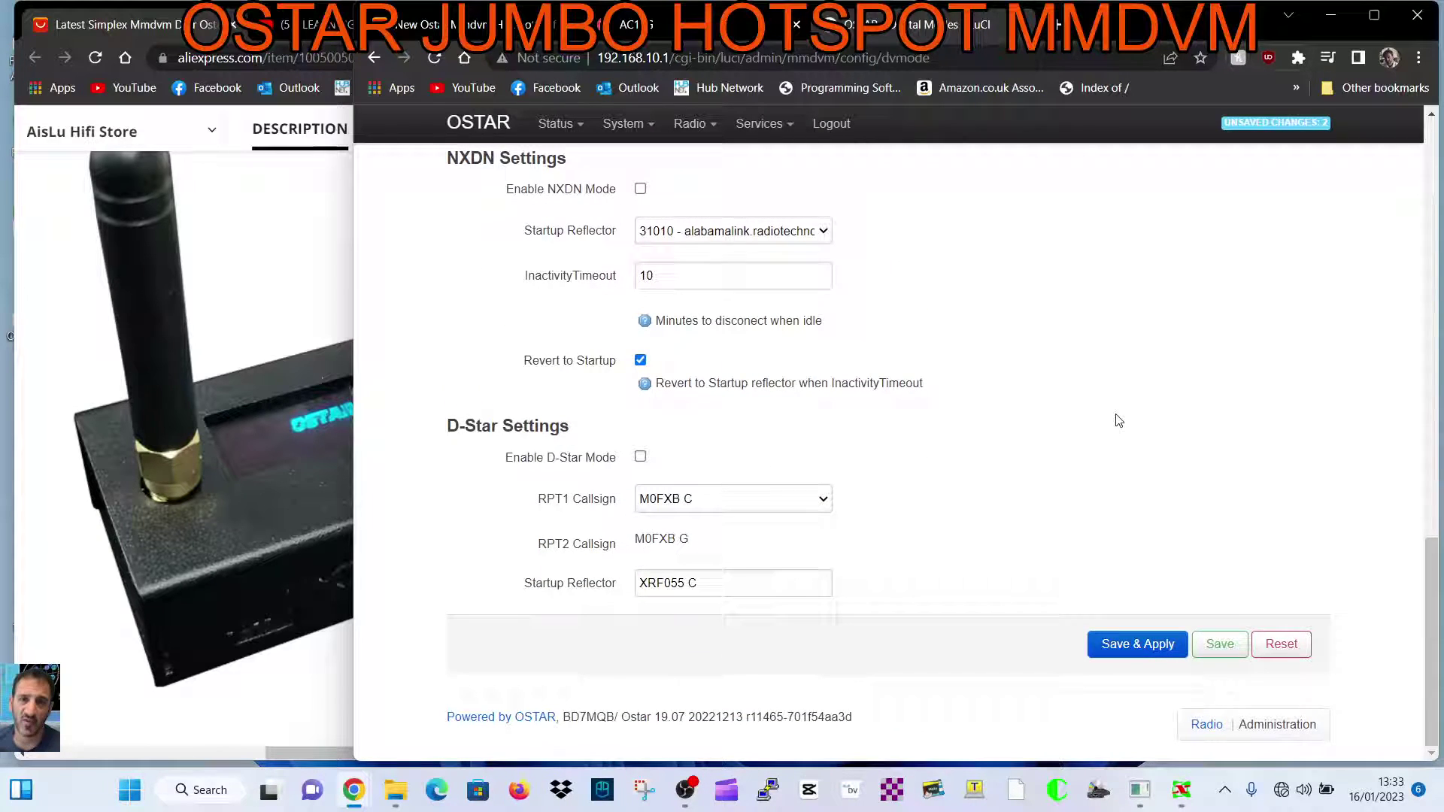
pyautogui.scroll(1, 1120, 421)
pyautogui.scroll(2, 1120, 421)
pyautogui.scroll(-2, 1120, 421)
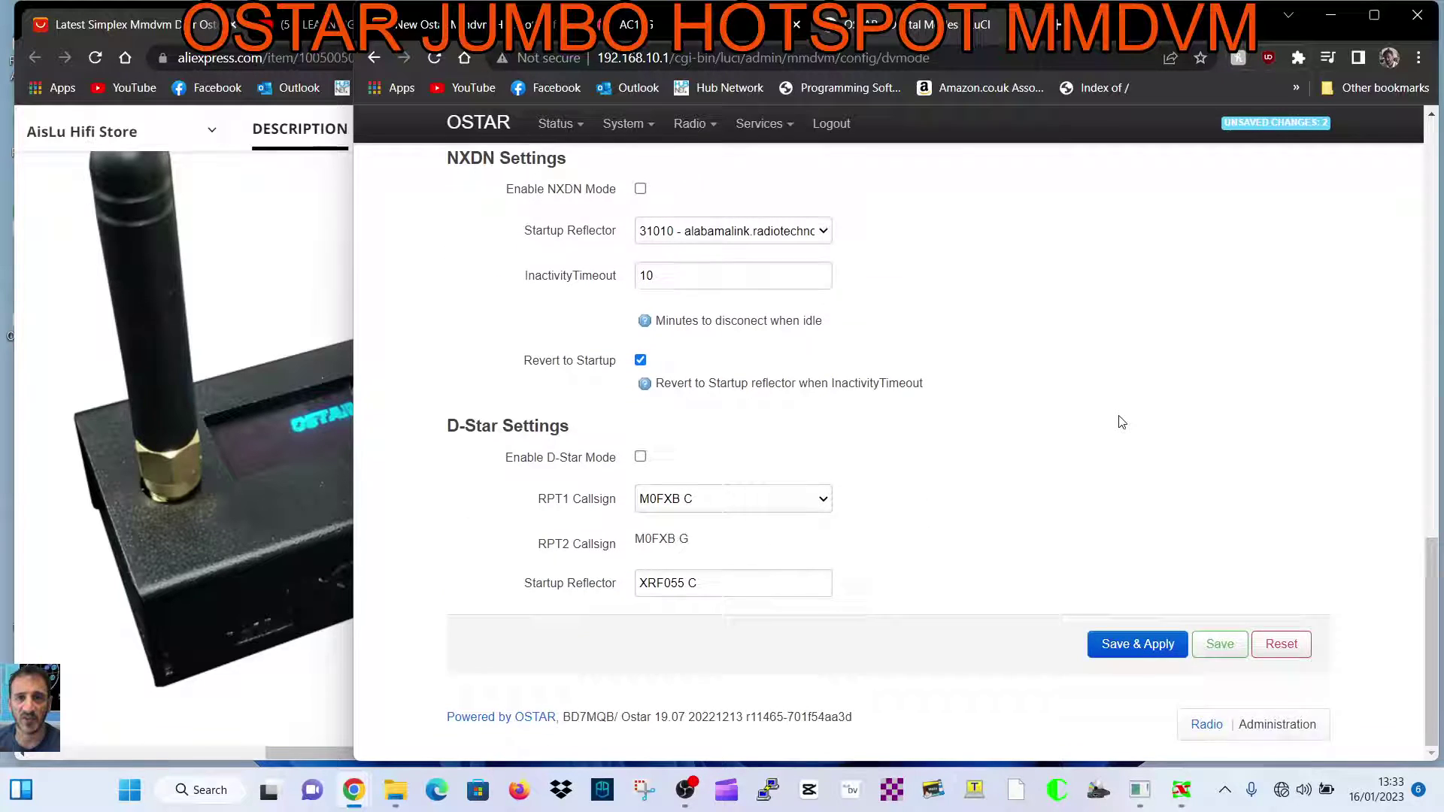
pyautogui.scroll(6, 1121, 422)
pyautogui.scroll(10, 1121, 422)
pyautogui.scroll(-5, 1121, 422)
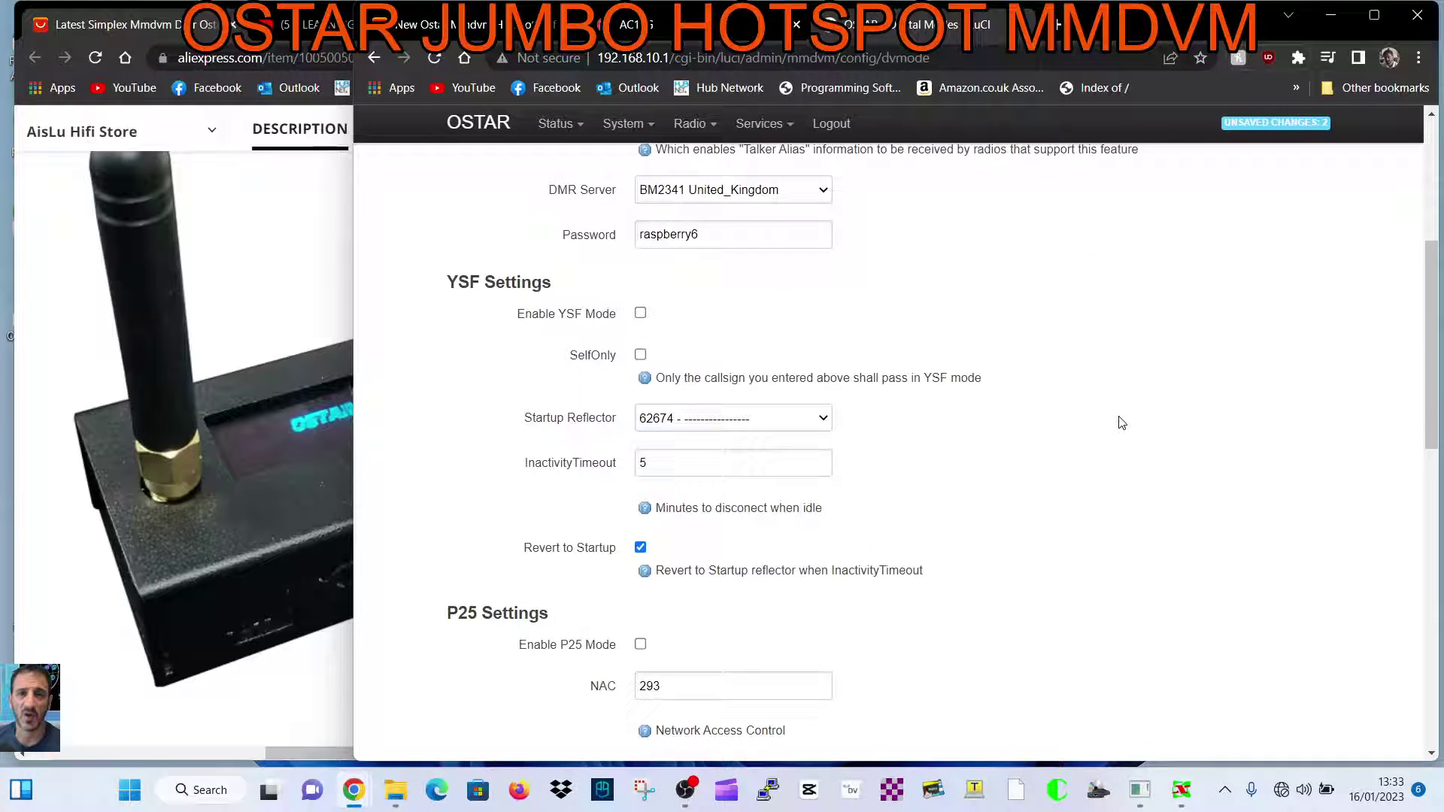
pyautogui.click(825, 421)
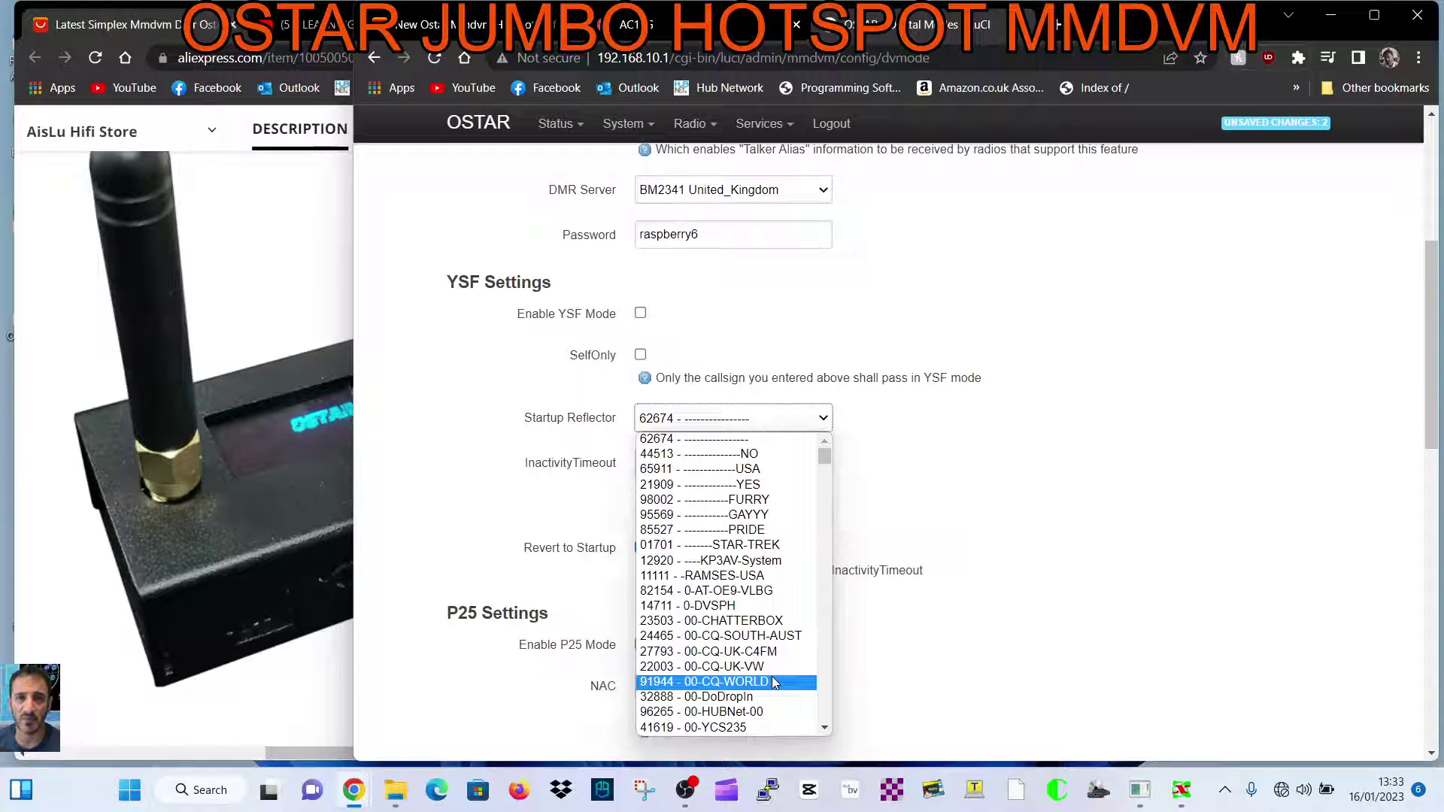
pyautogui.click(770, 652)
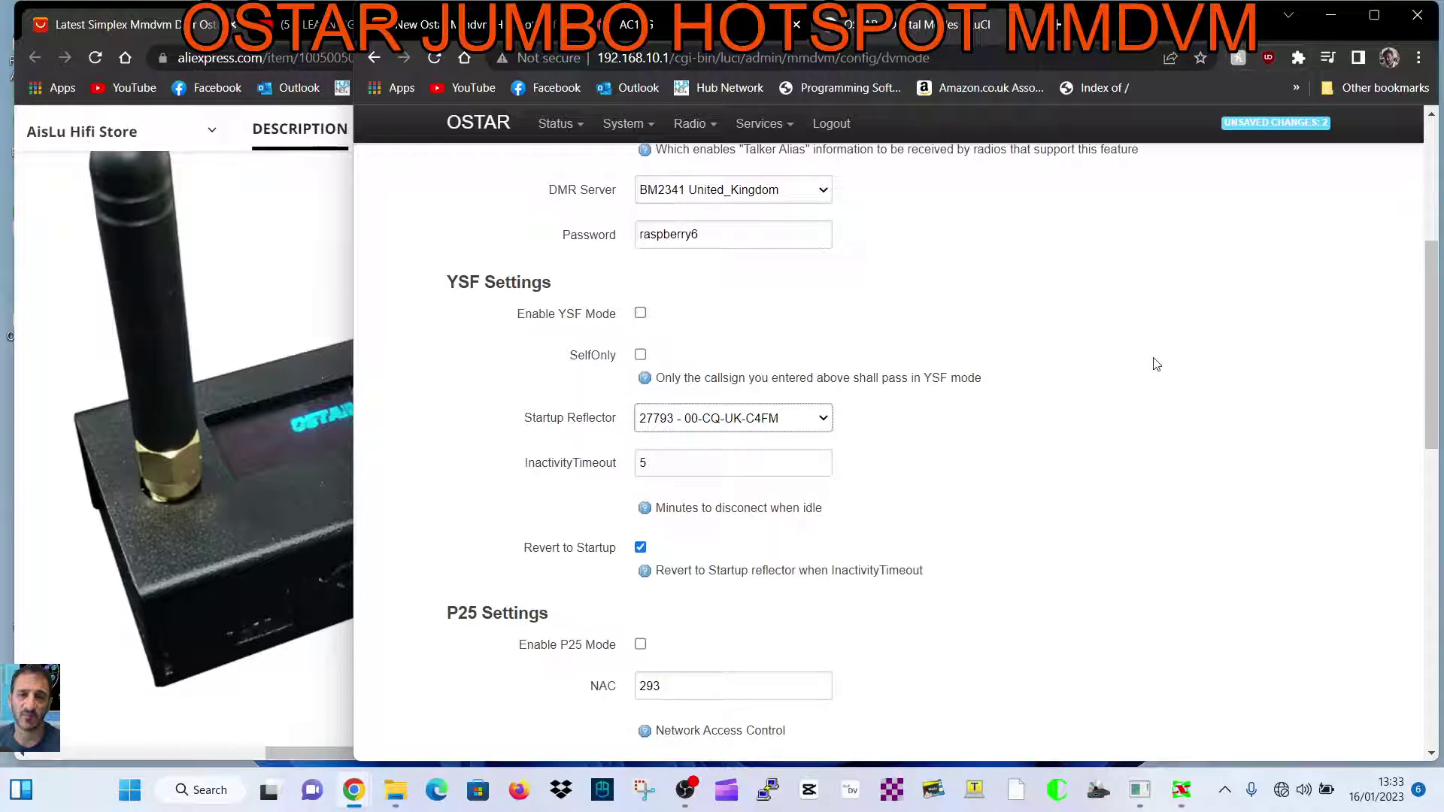
# Save the Digital Modes settings
pyautogui.scroll(-12, 1163, 369)
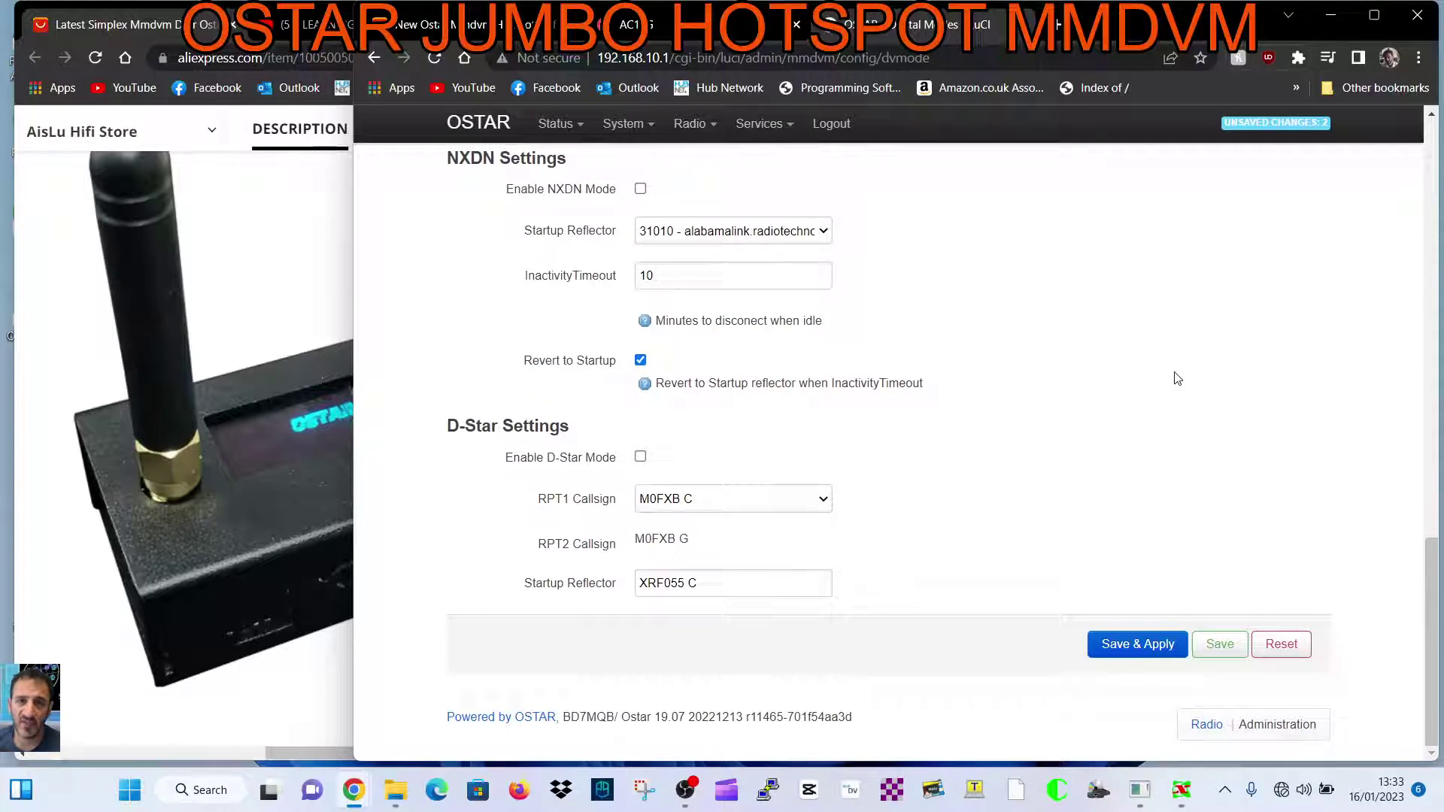
pyautogui.scroll(7, 1098, 470)
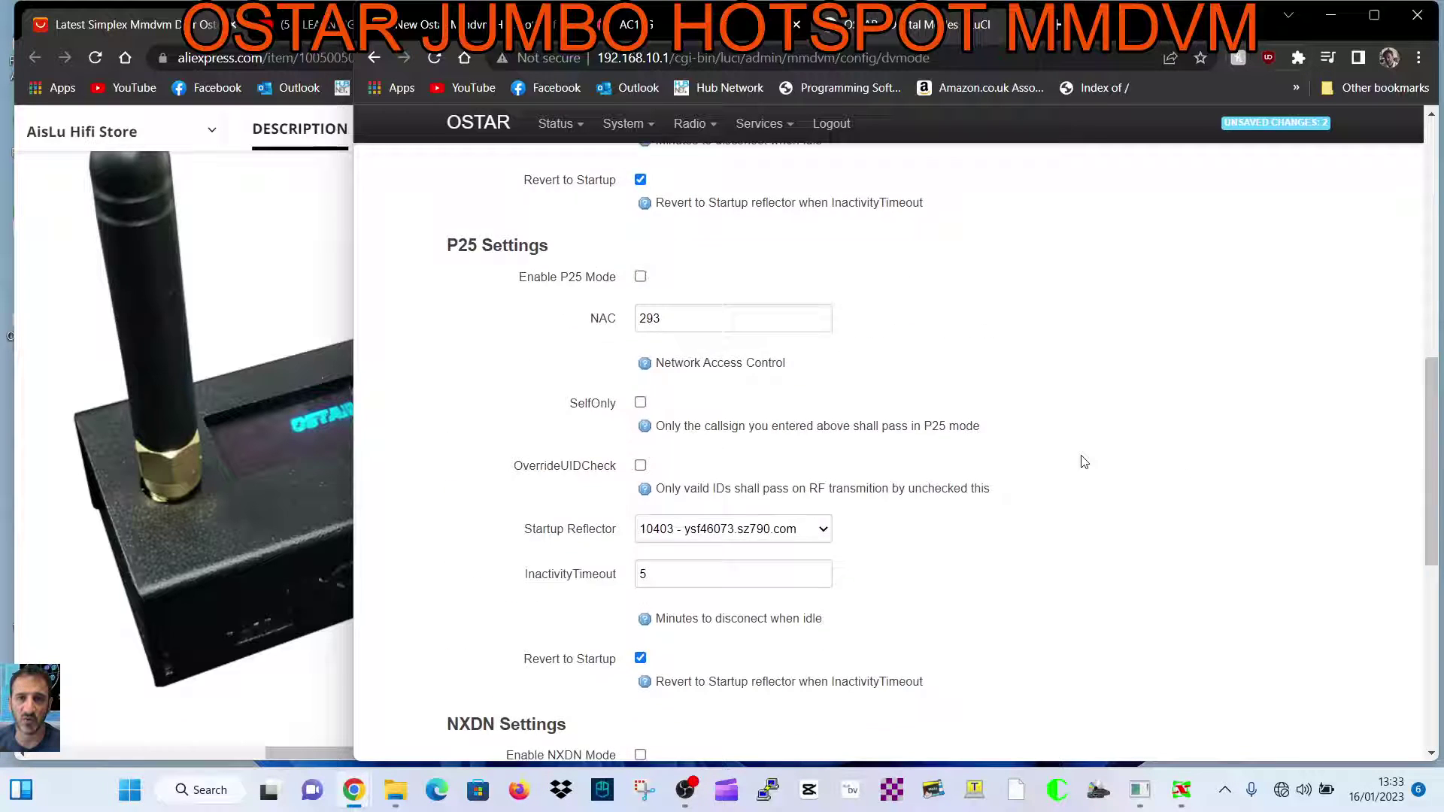
pyautogui.scroll(-7, 1083, 461)
pyautogui.click(1208, 658)
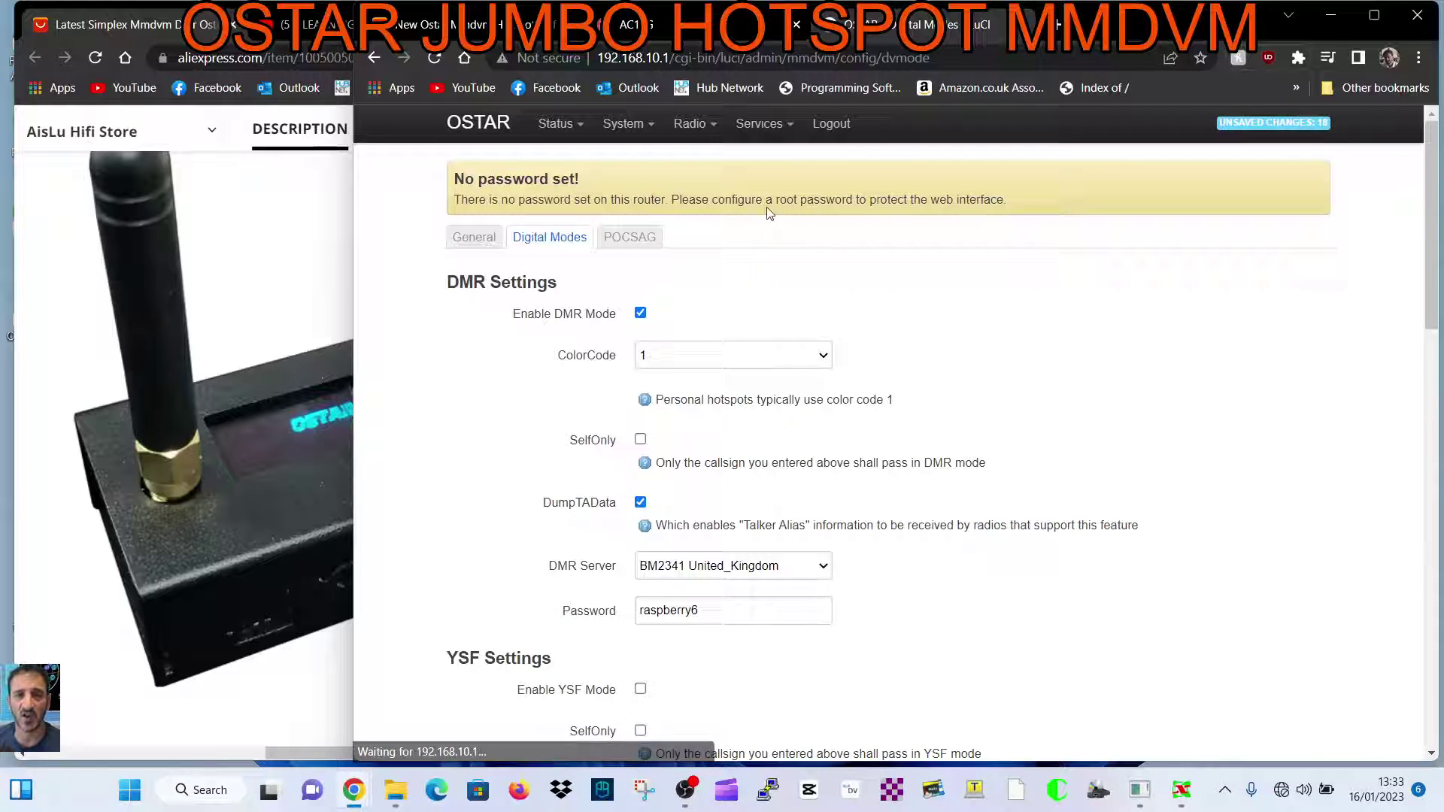
# Open Services > Travelmate and review its enabled, running / not connected status
pyautogui.moveTo(744, 132)
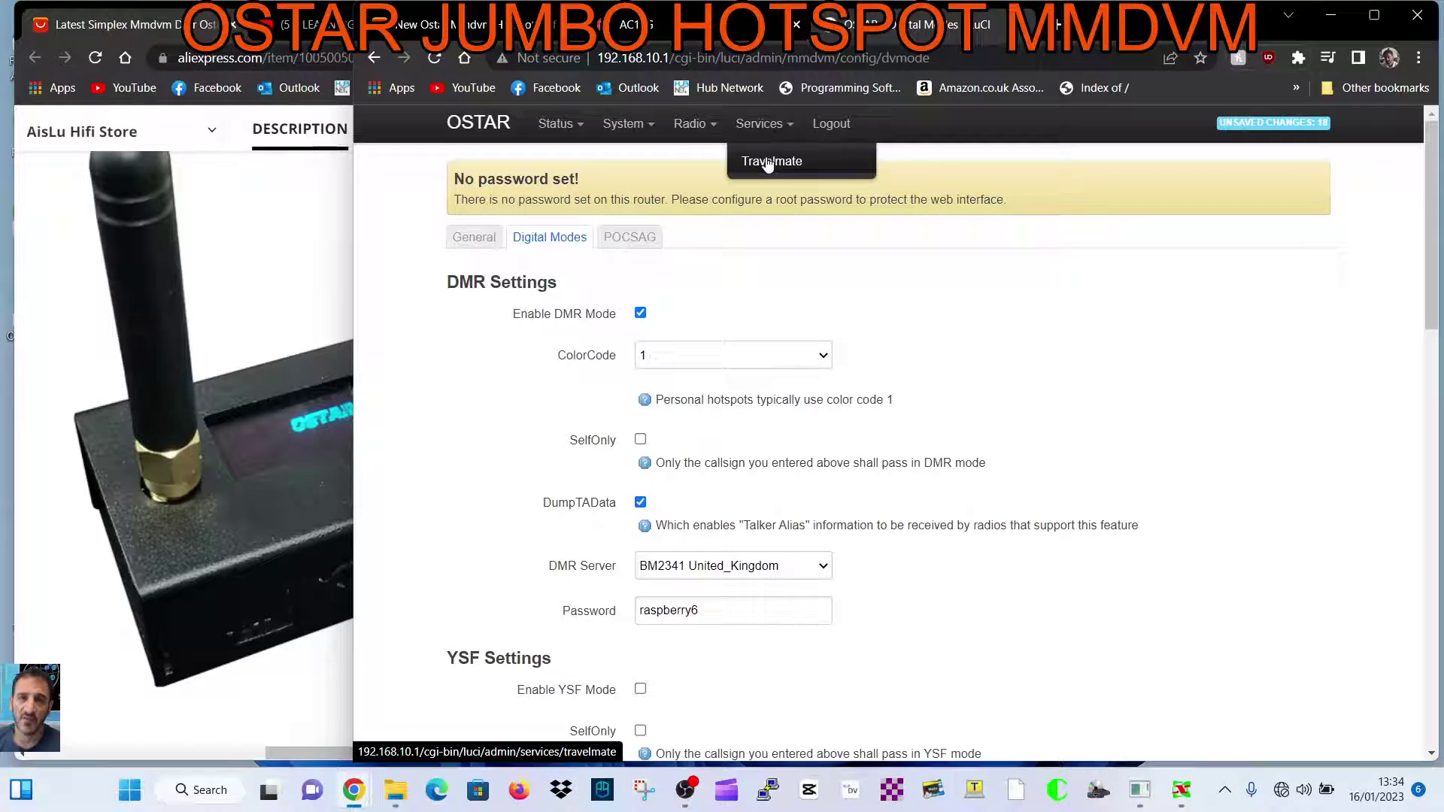
pyautogui.click(768, 164)
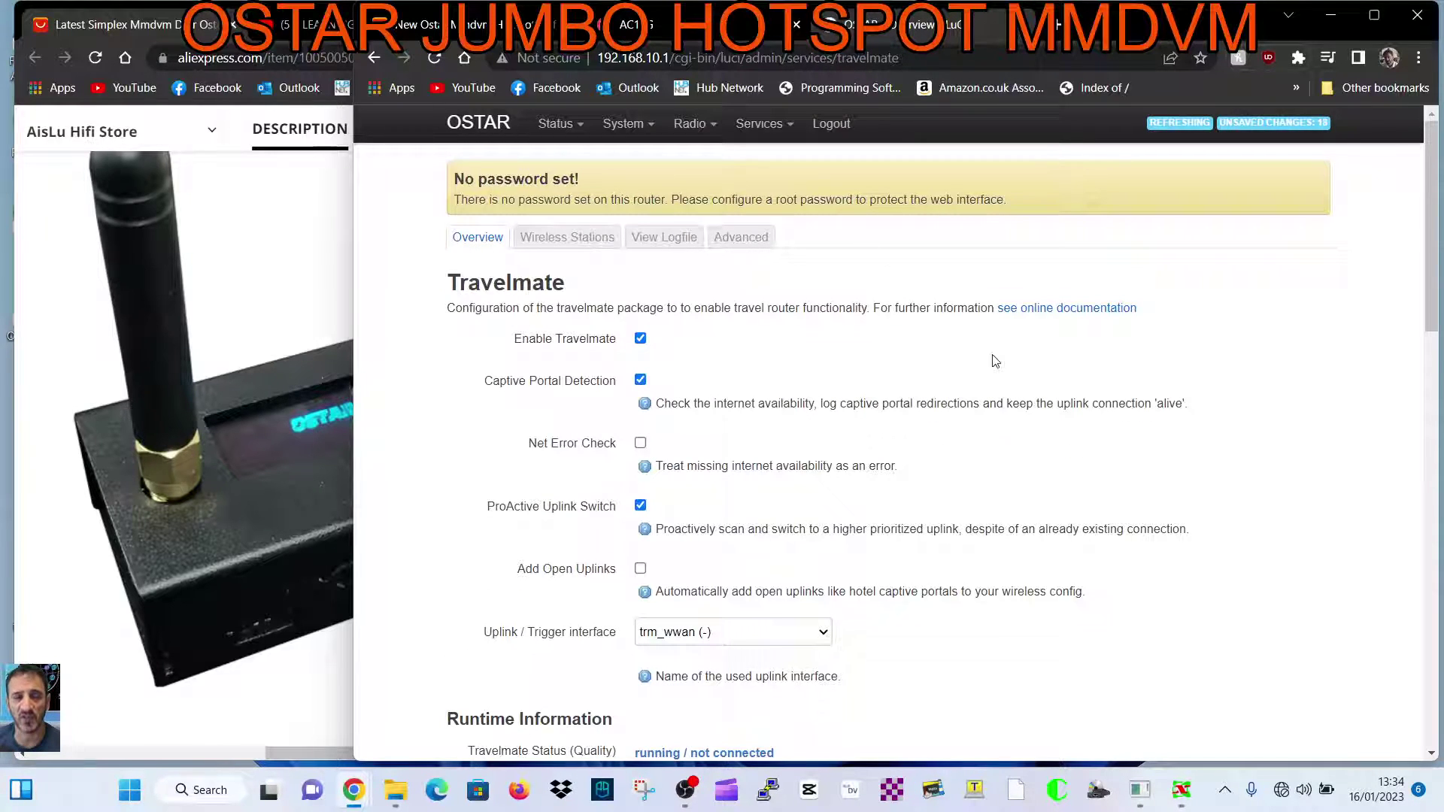
pyautogui.scroll(-5, 1112, 312)
pyautogui.scroll(5, 1112, 313)
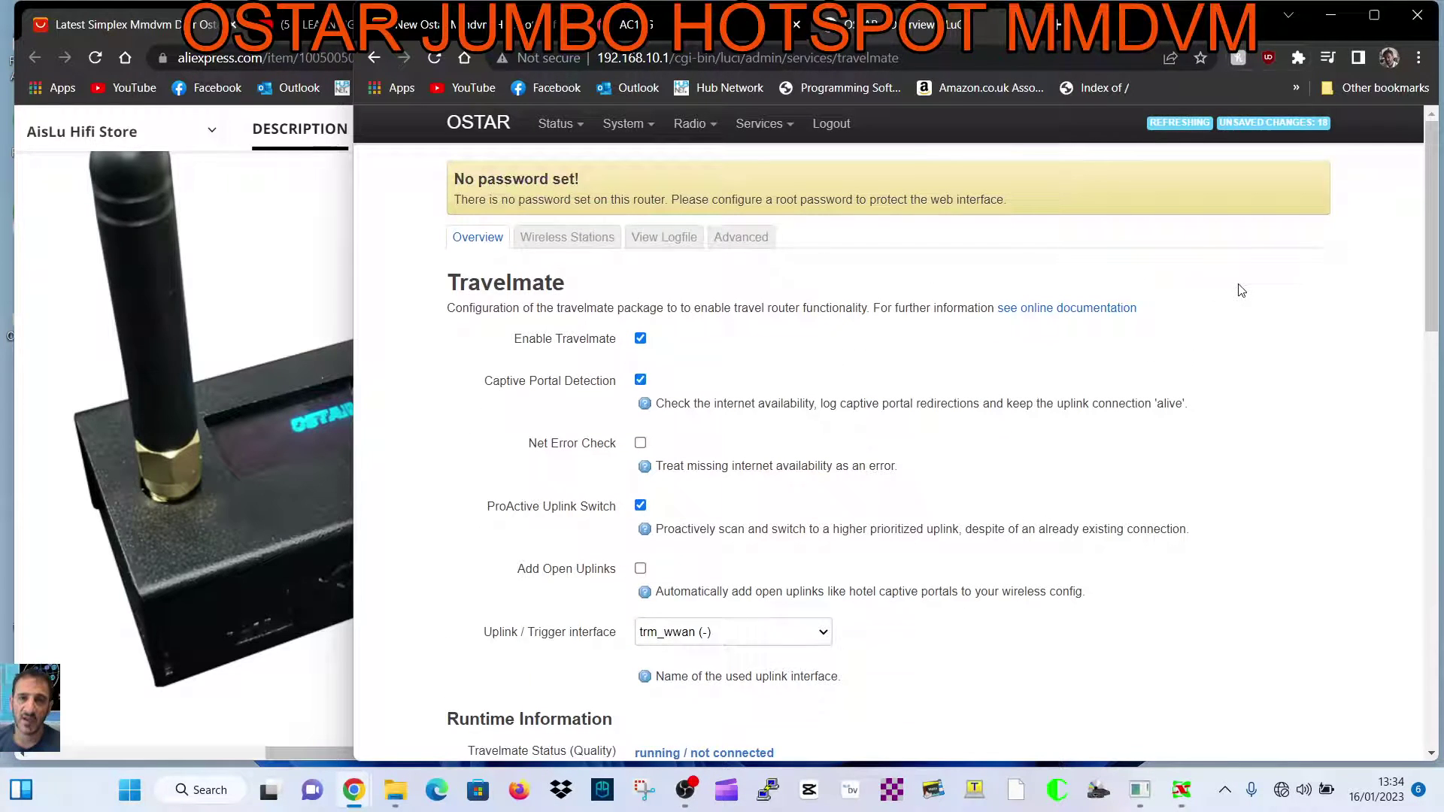
pyautogui.scroll(-6, 827, 462)
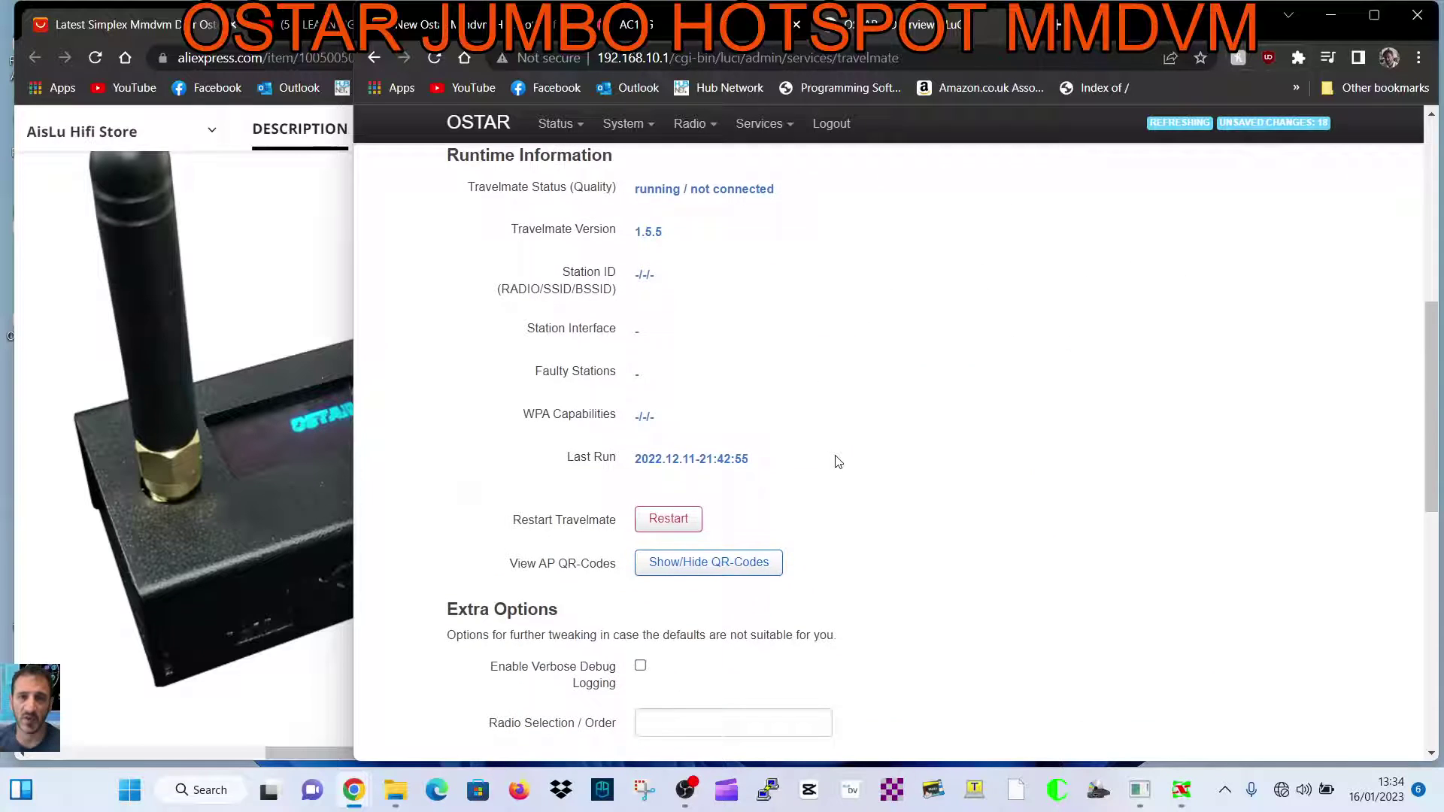
pyautogui.scroll(-6, 989, 447)
pyautogui.scroll(12, 1008, 448)
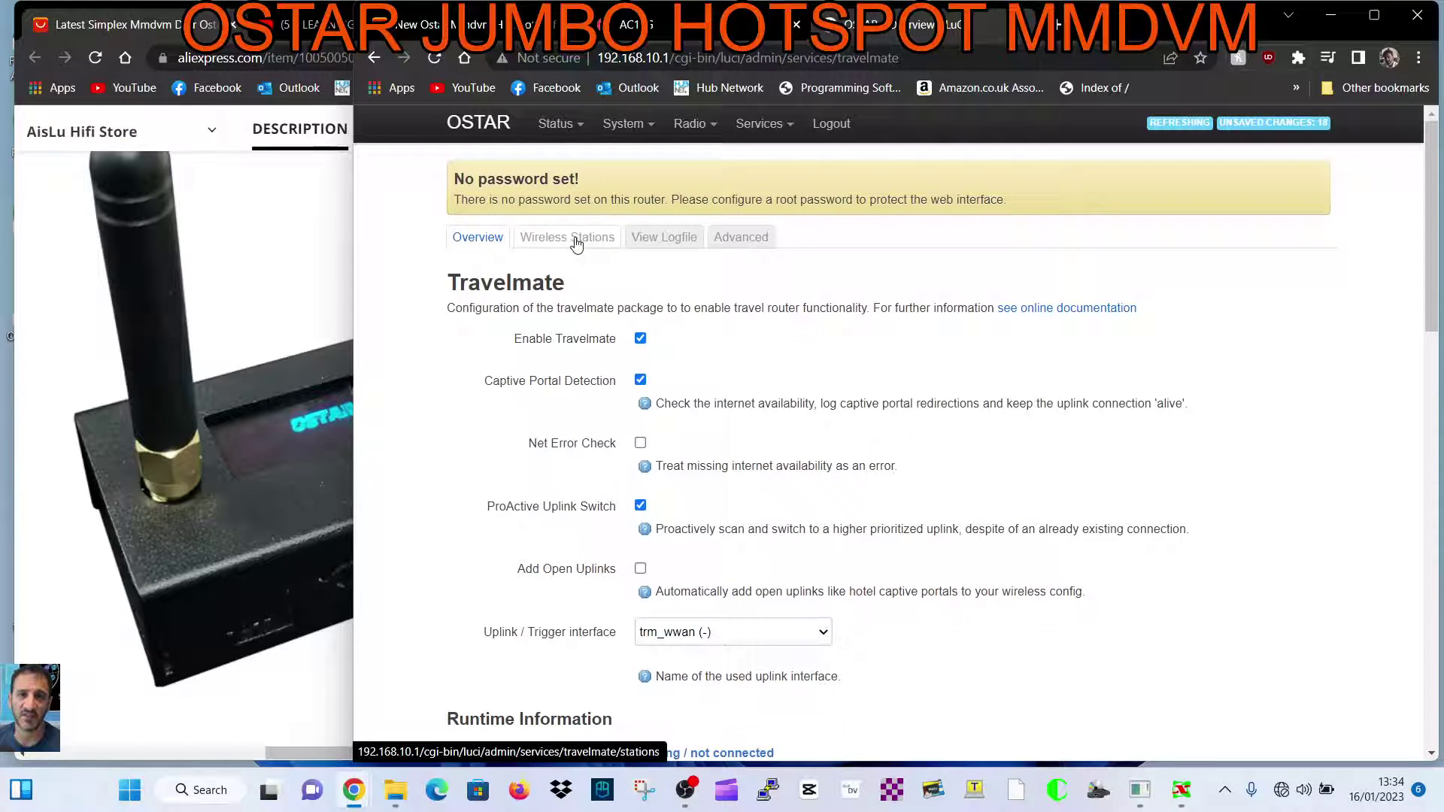
# Scan radio0 (11bgn) under Wireless Stations and add MERCURY2GHZ as a new uplink
pyautogui.click(575, 239)
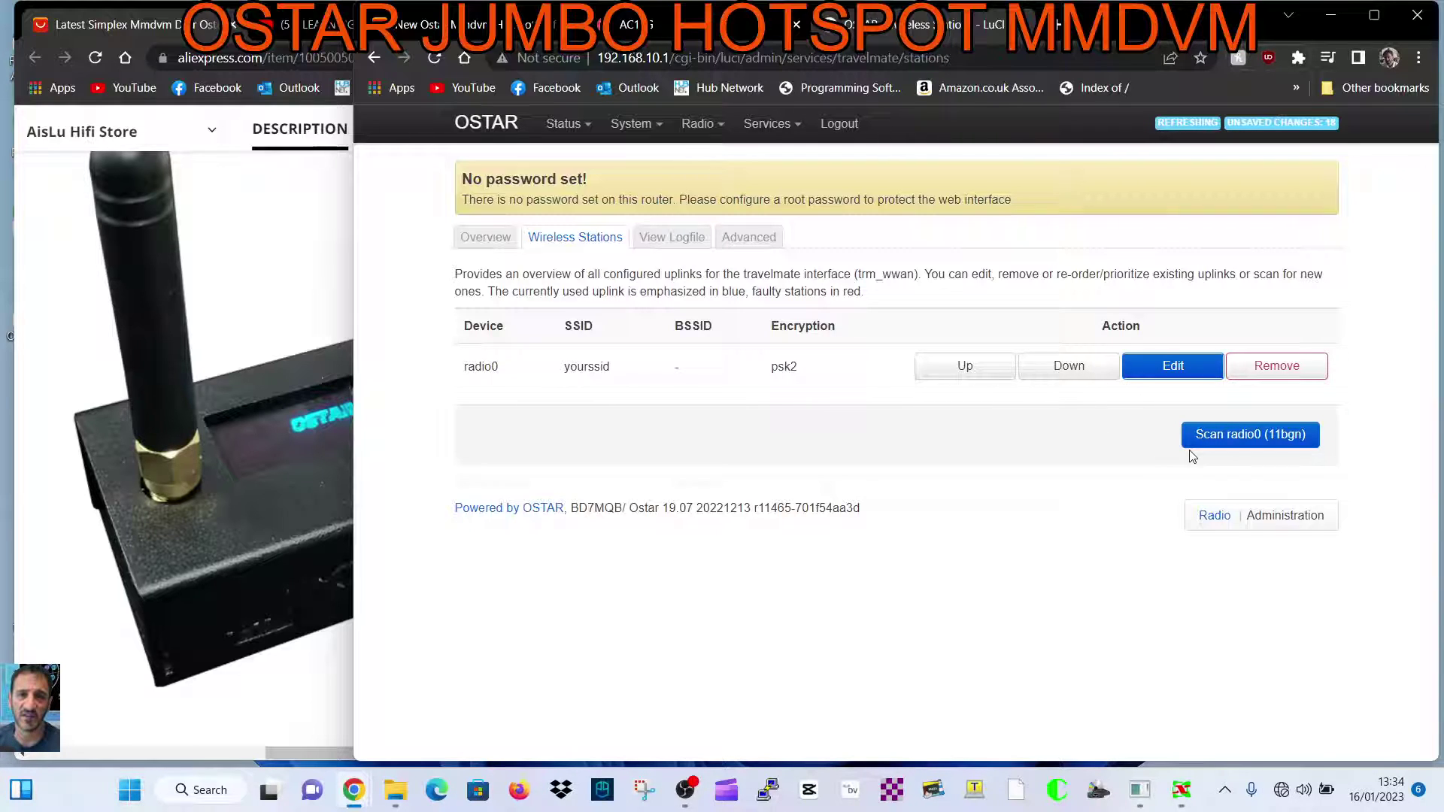
pyautogui.click(1295, 442)
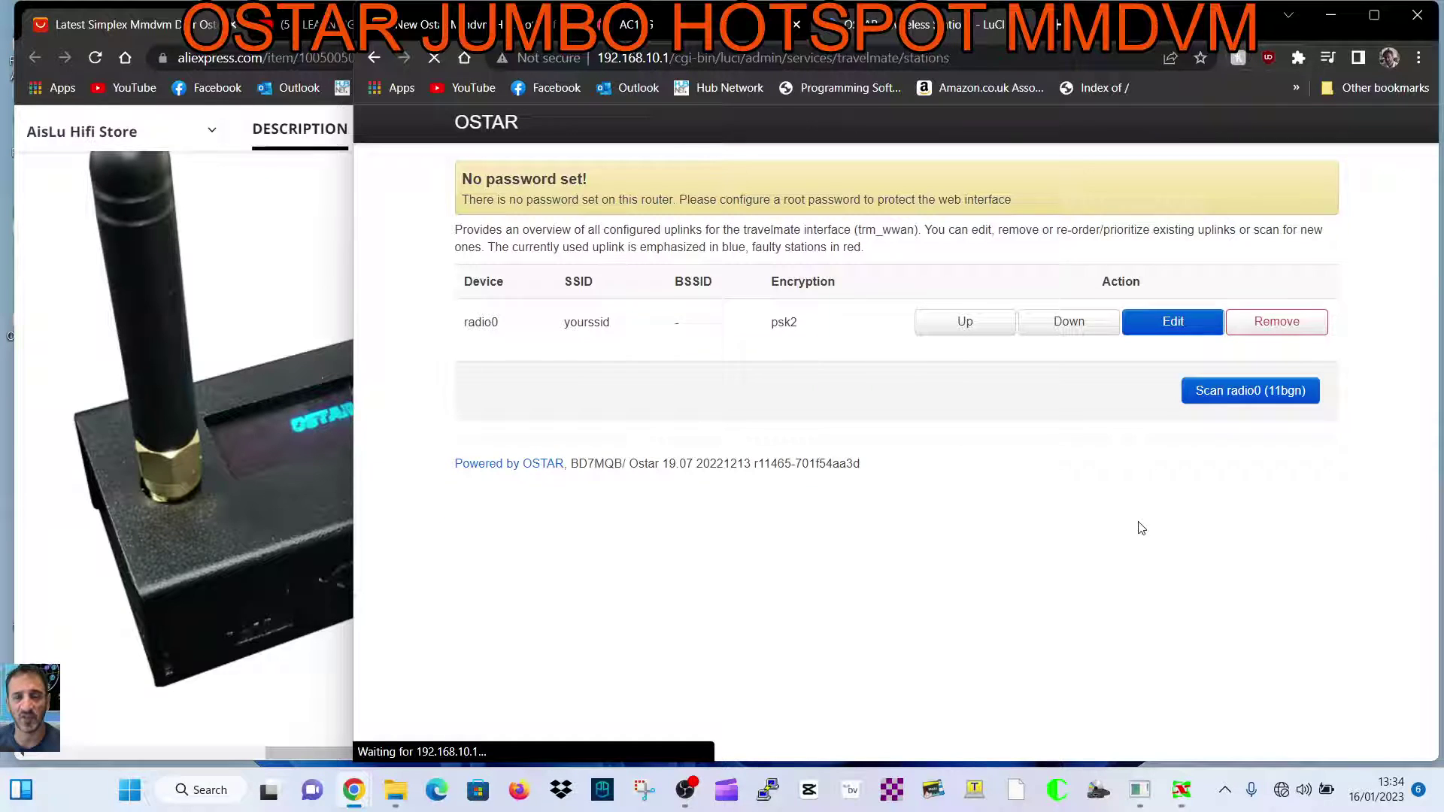
pyautogui.click(1254, 442)
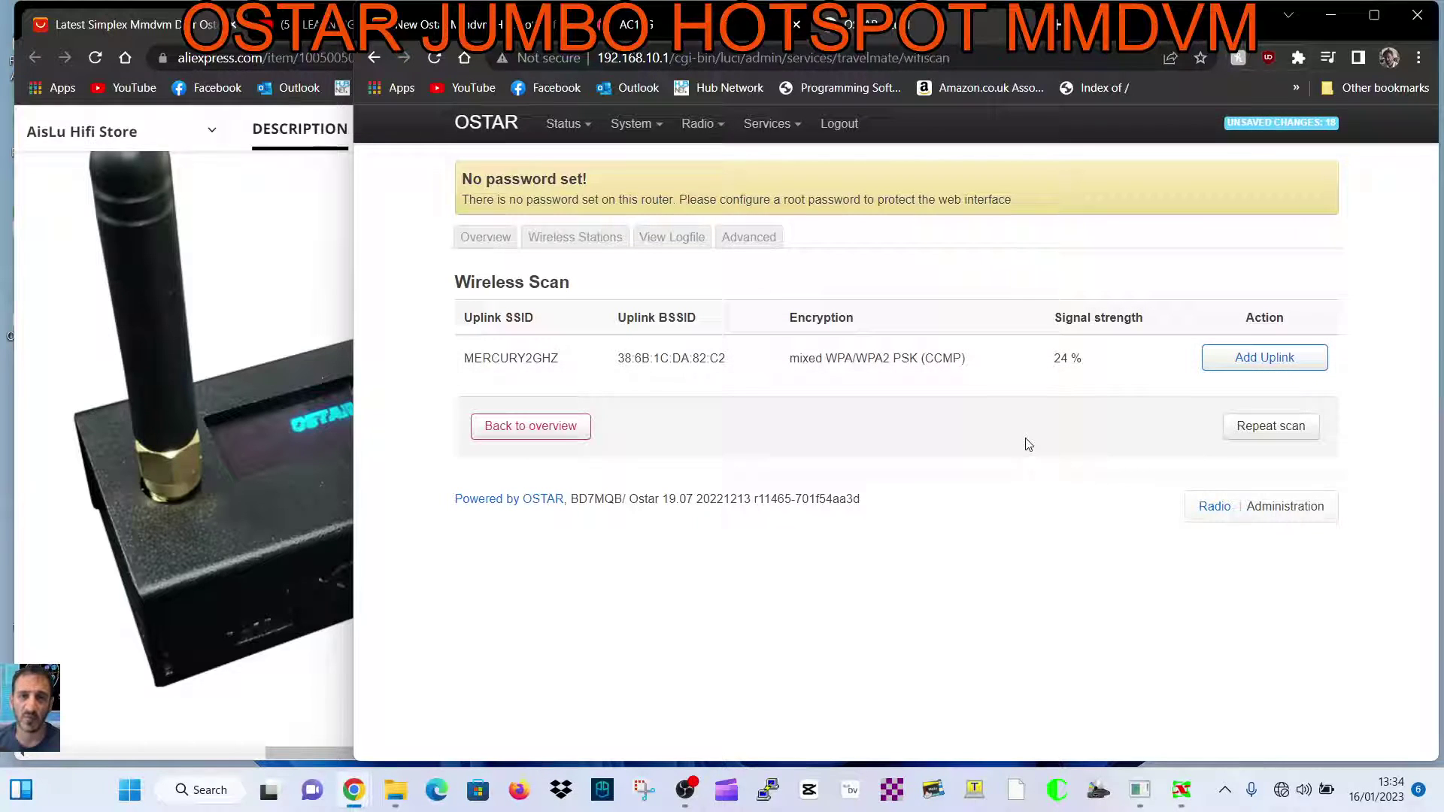
pyautogui.click(1238, 365)
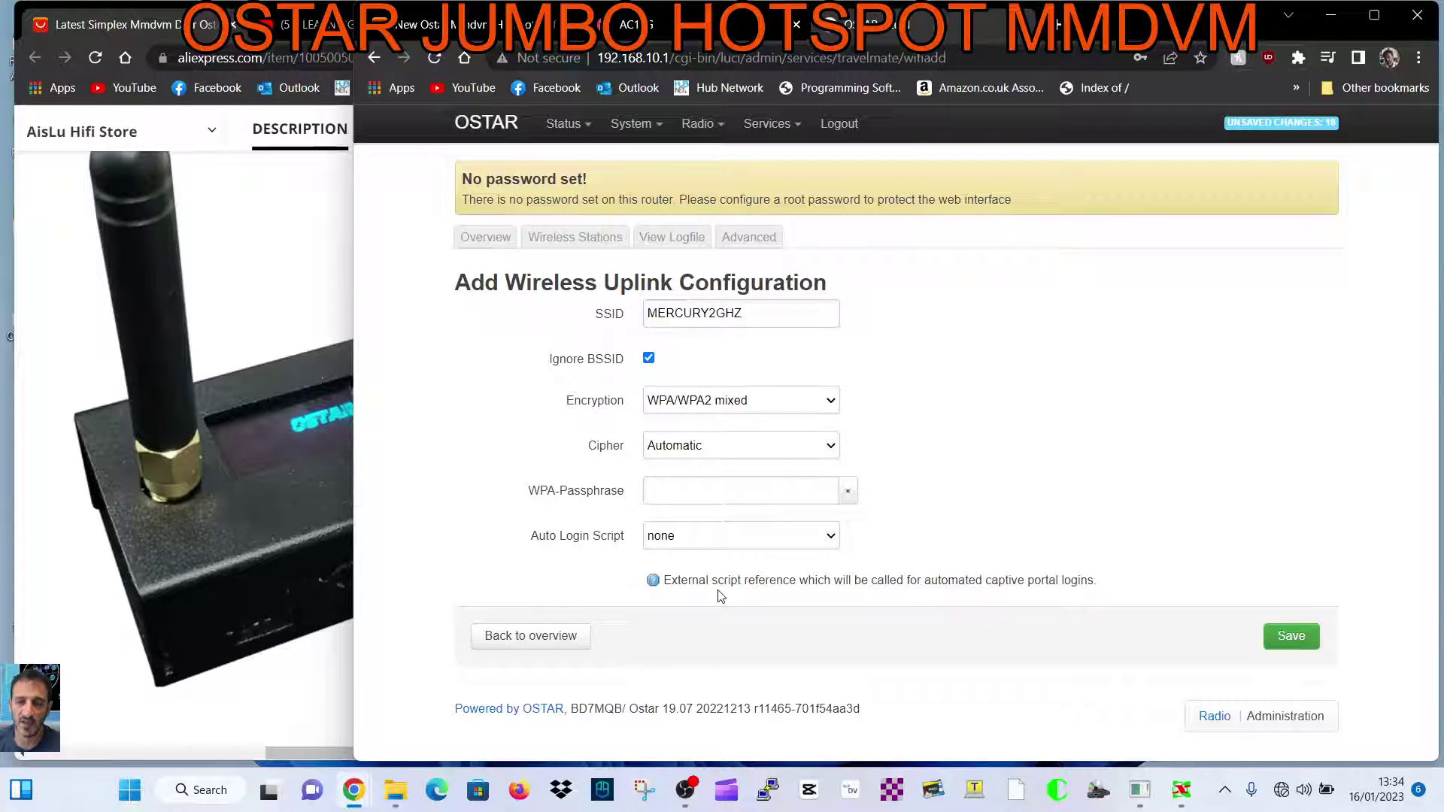
# Save MERCURY2GHZ with its WPA passphrase and move it above yourssid in priority
pyautogui.click(673, 493)
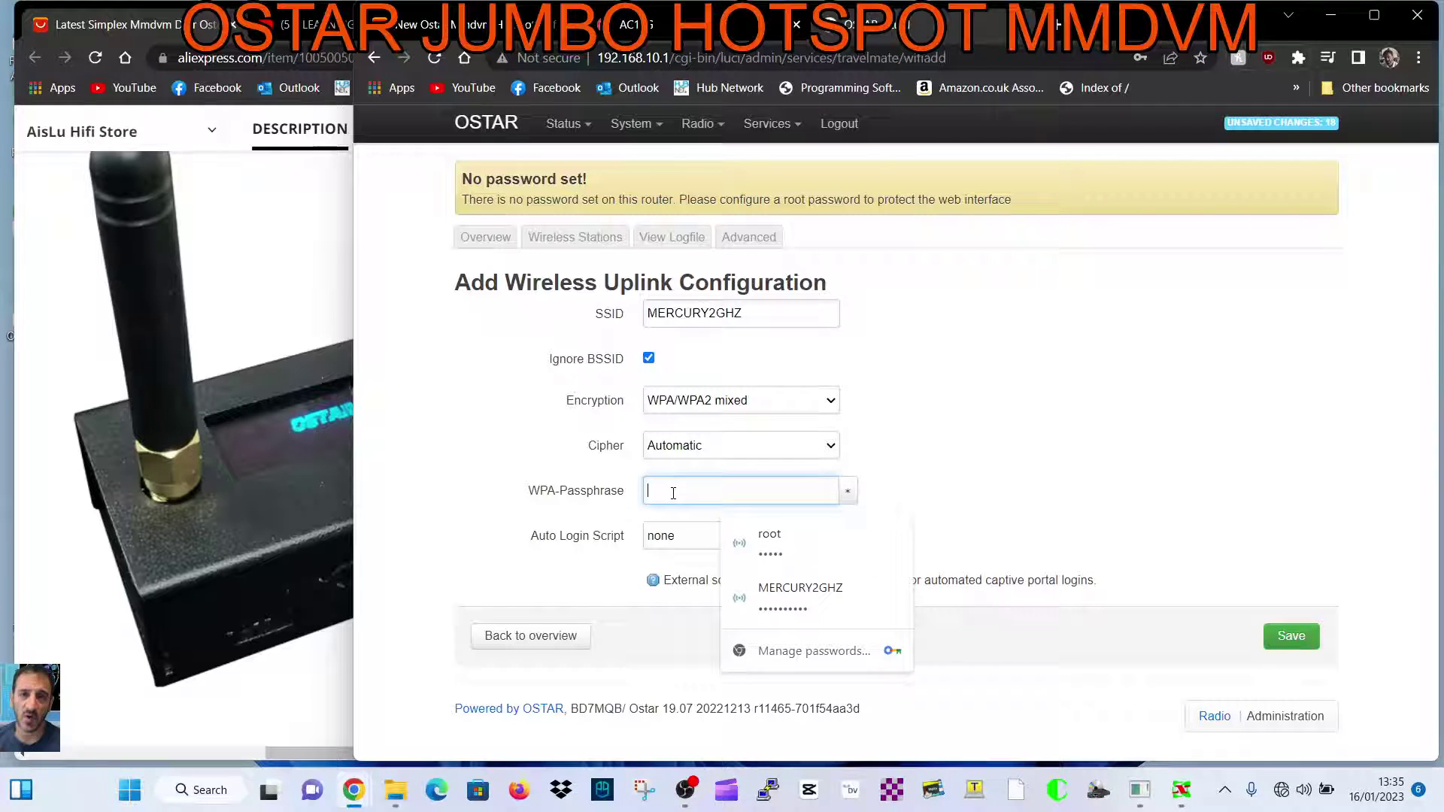
pyautogui.press('capslock')
pyautogui.press('capslock')
pyautogui.press('capslock')
pyautogui.press('capslock')
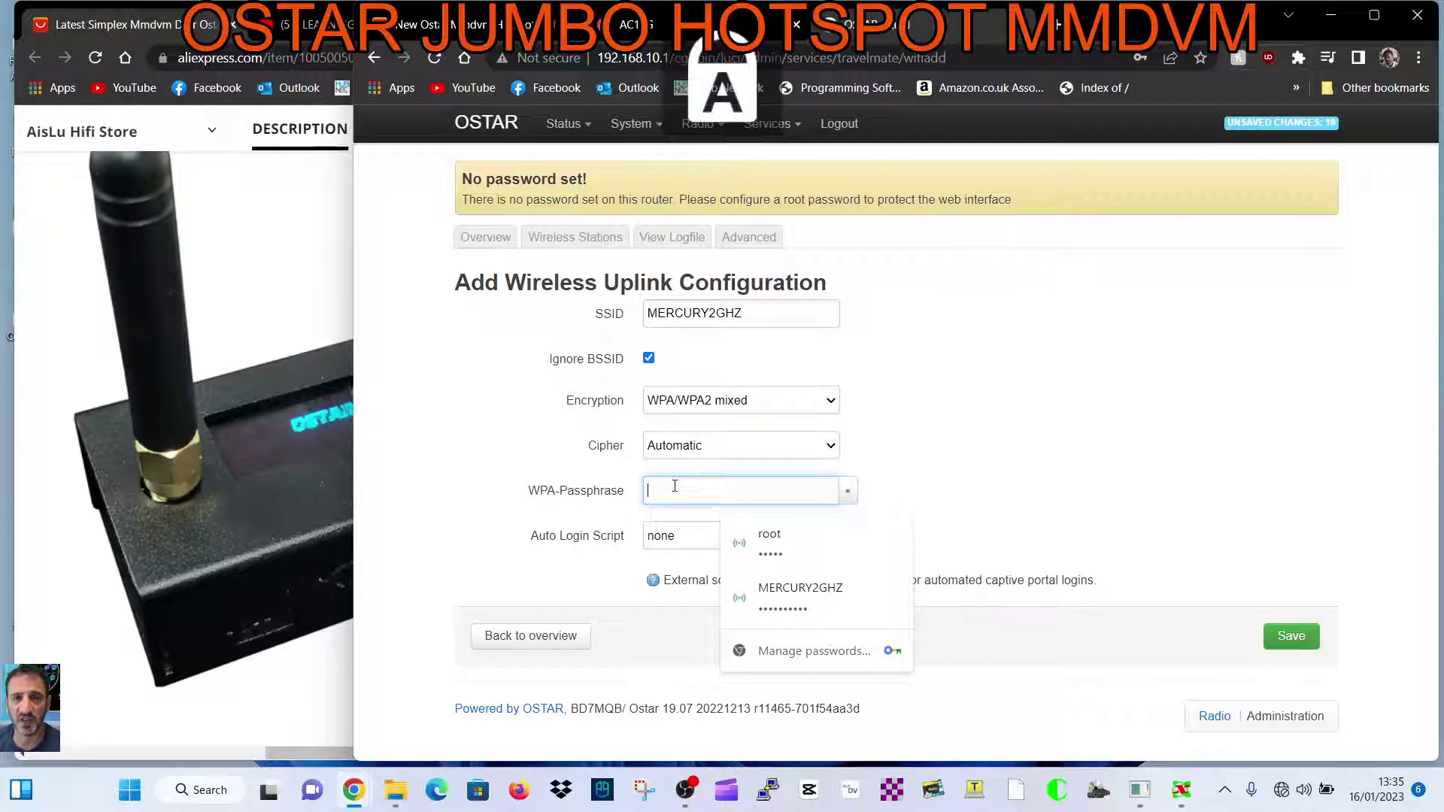
pyautogui.write('•')
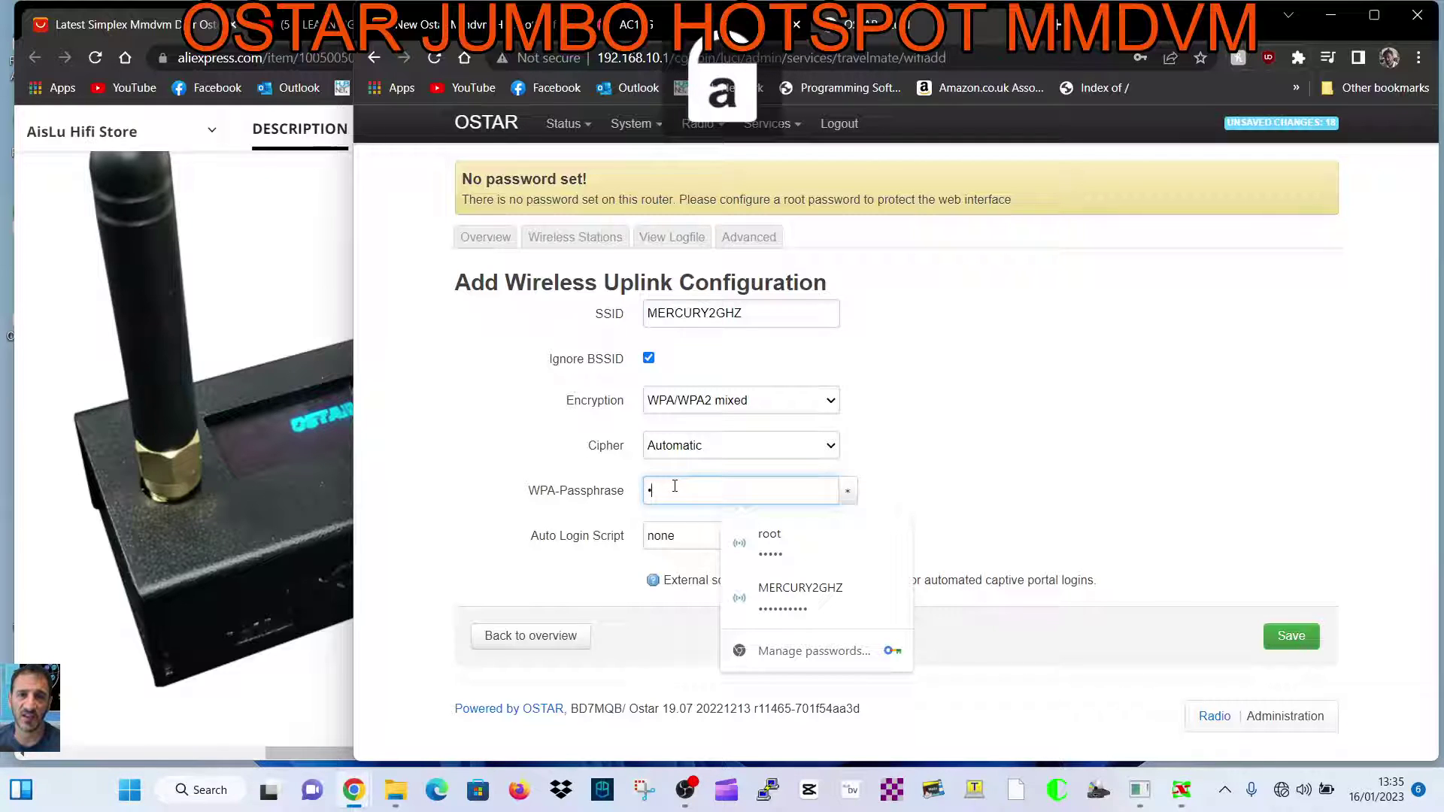
pyautogui.write('••••••')
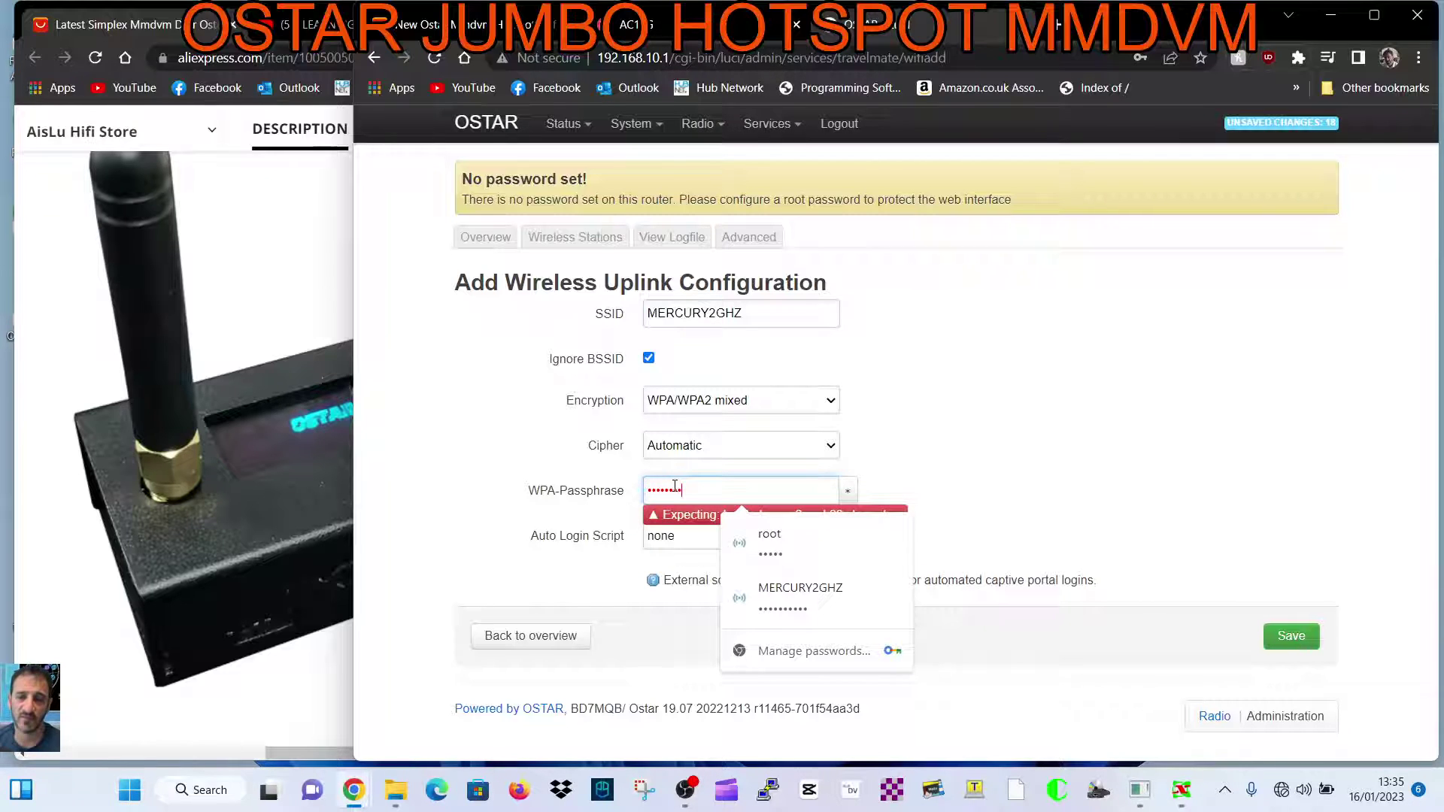
pyautogui.write('•')
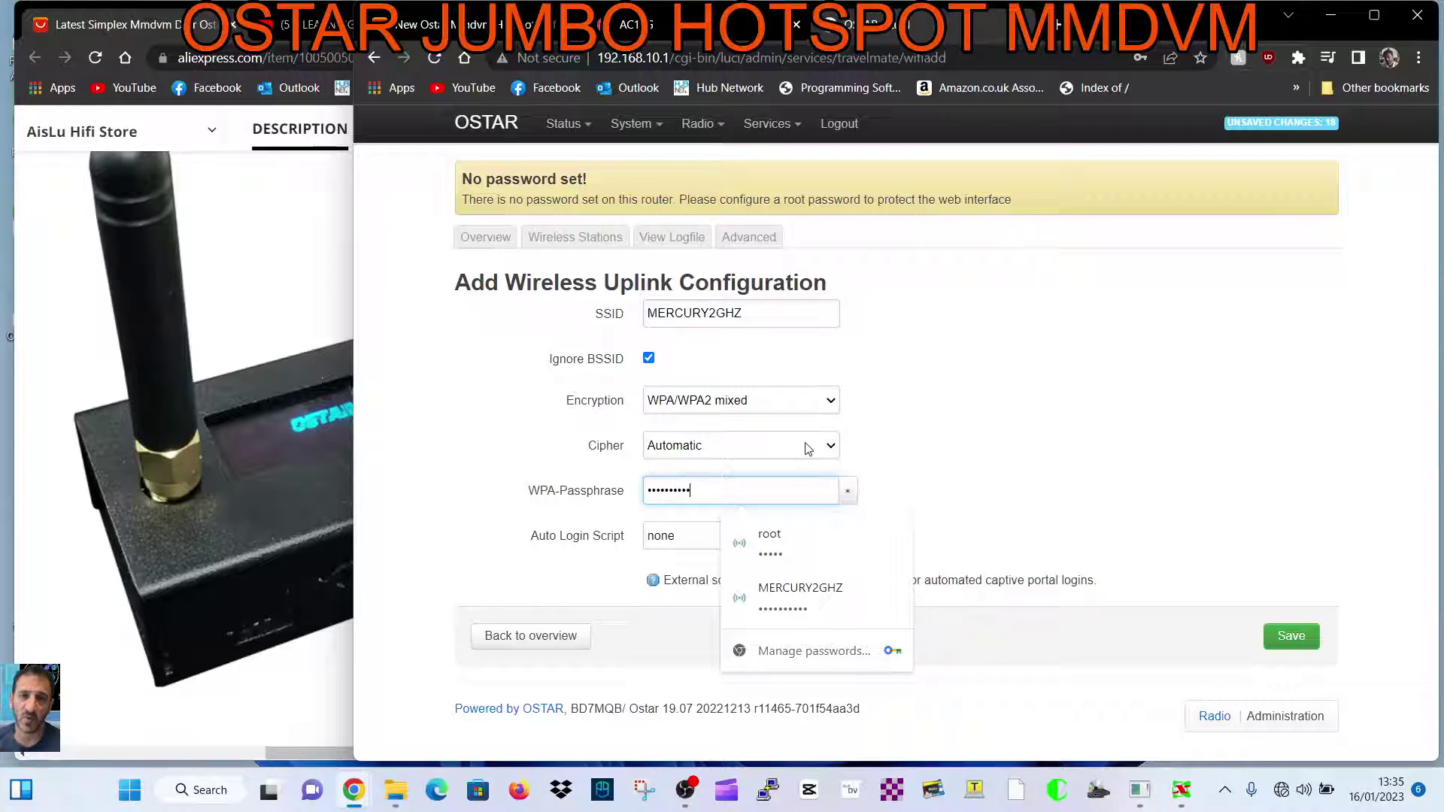
pyautogui.press('Escape')
pyautogui.press('Return')
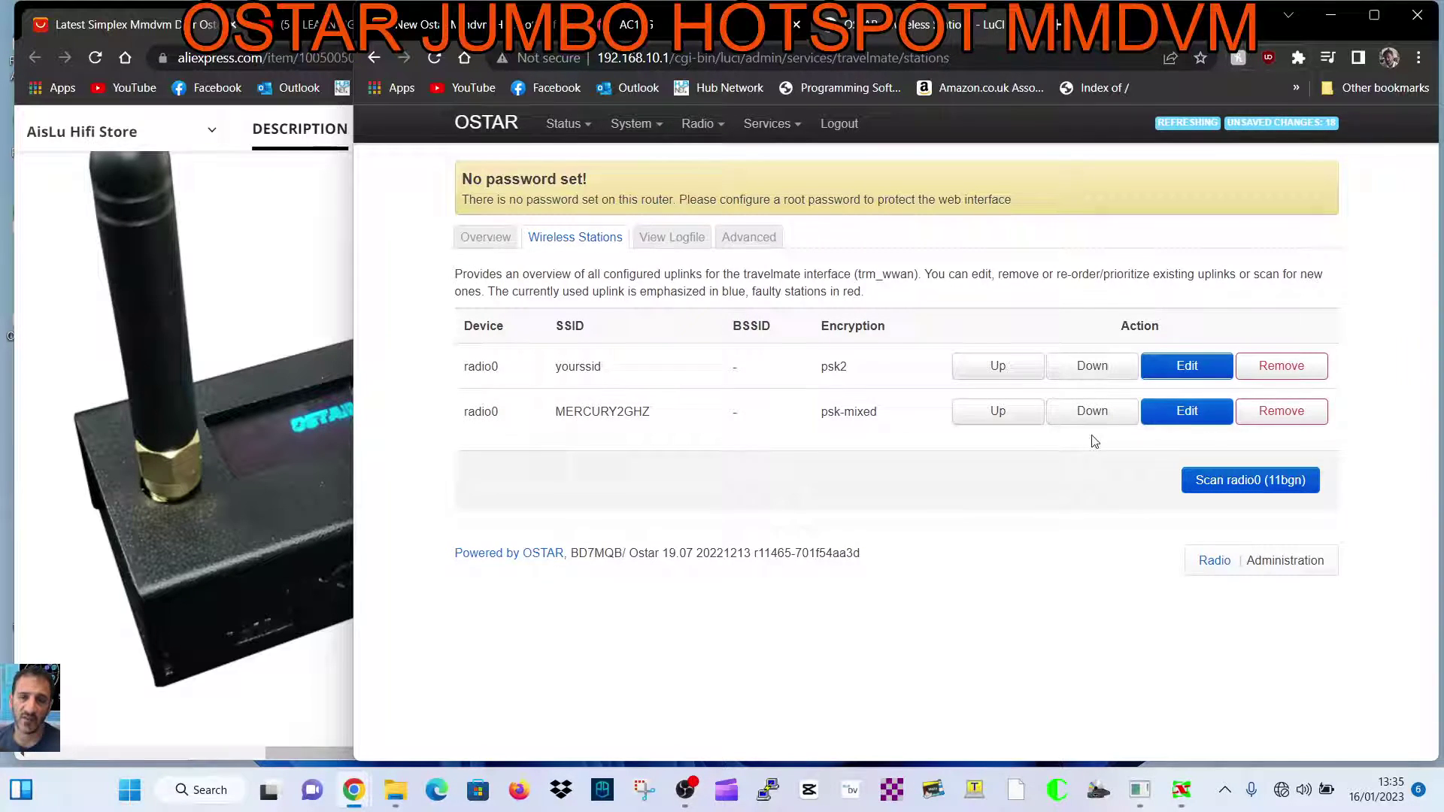
pyautogui.click(994, 421)
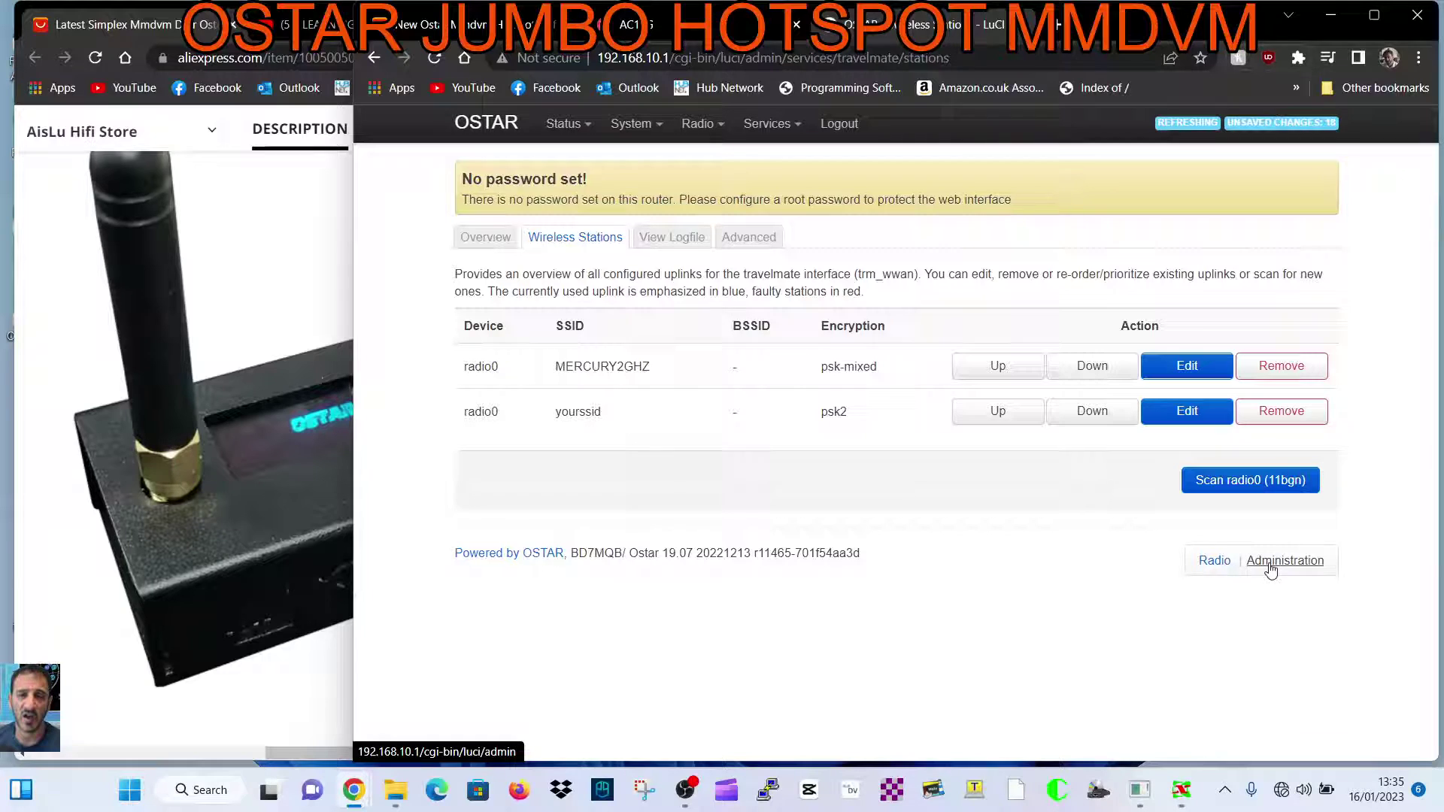
# Return to the radio dashboard and reopen its settings on the Digital Modes tab
pyautogui.click(1216, 565)
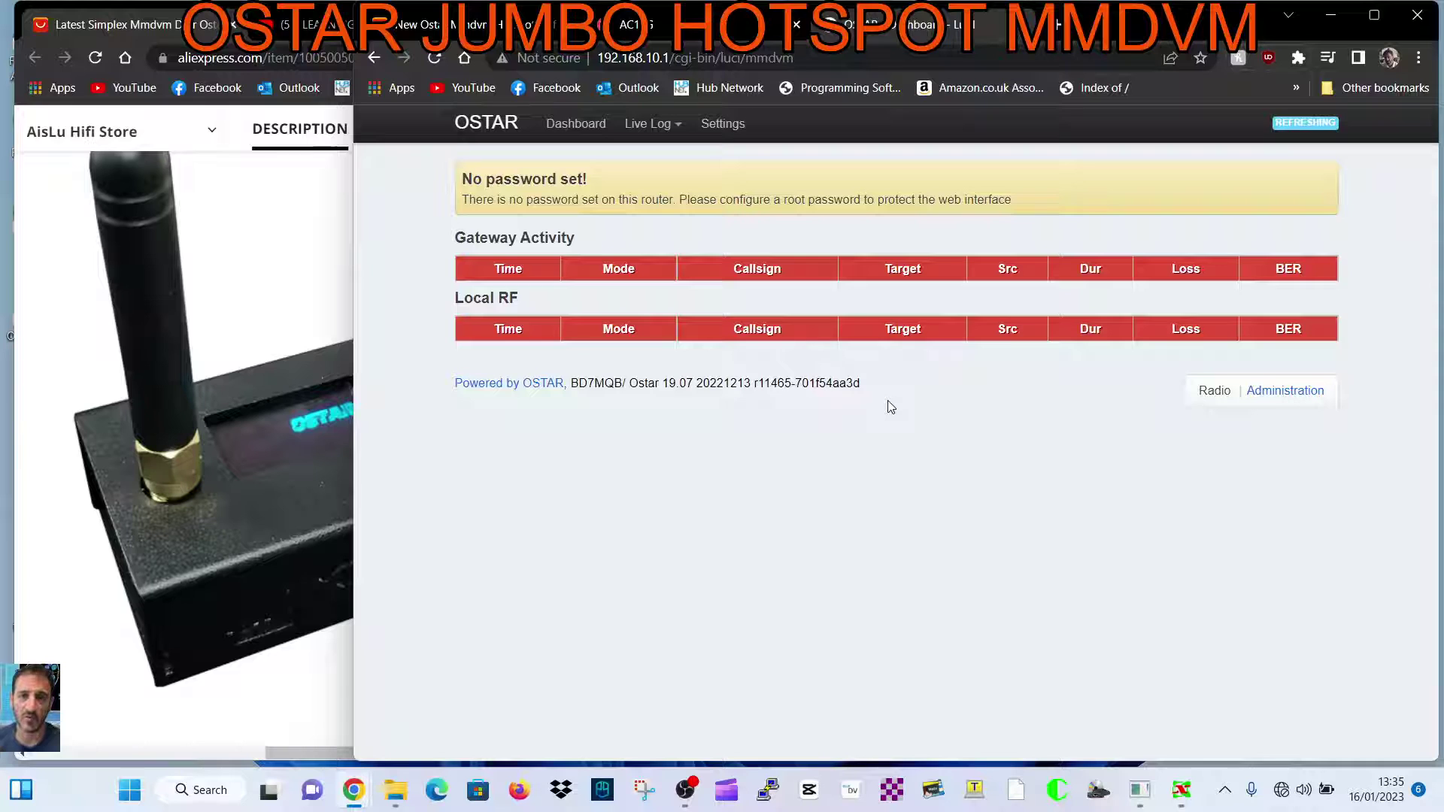
pyautogui.click(727, 130)
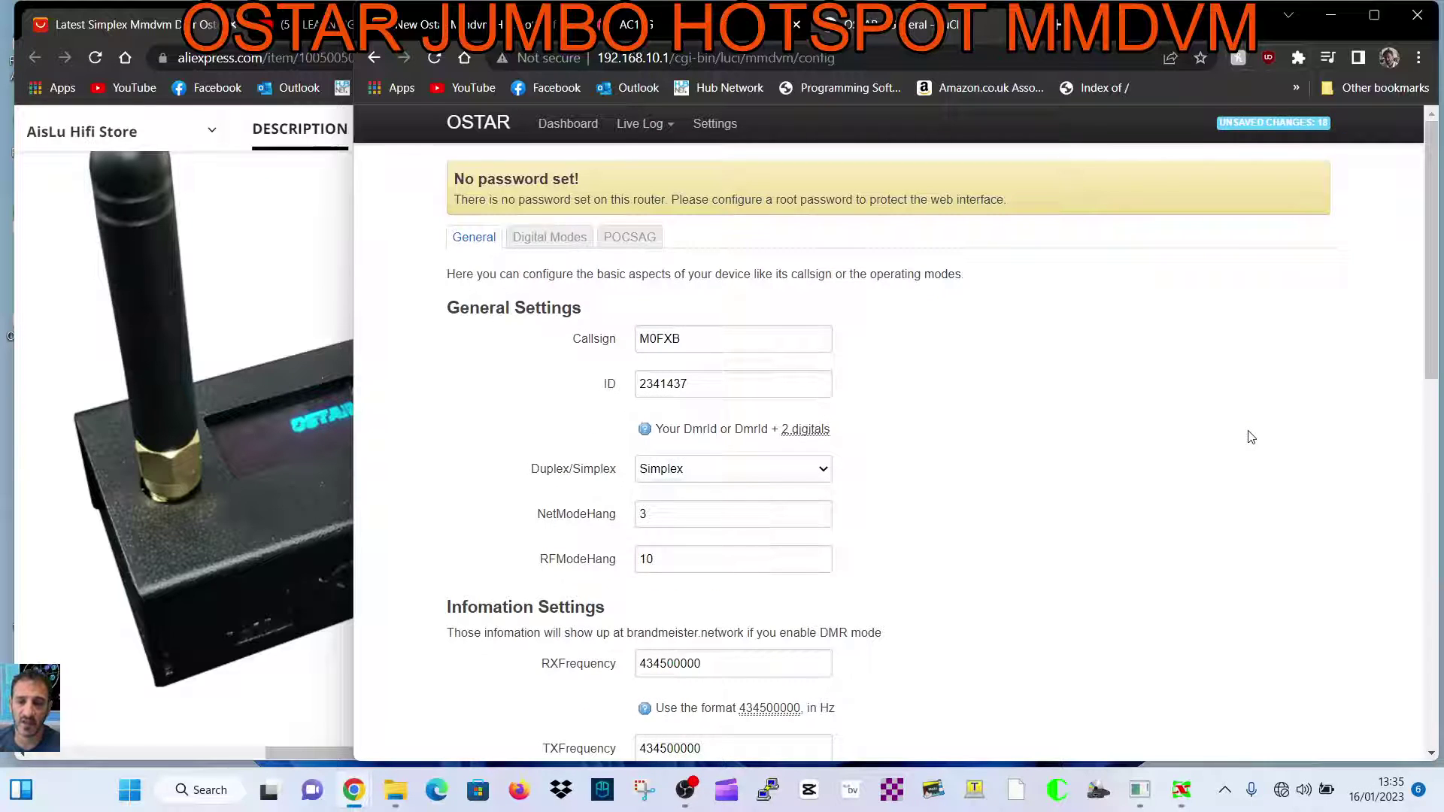
pyautogui.click(714, 125)
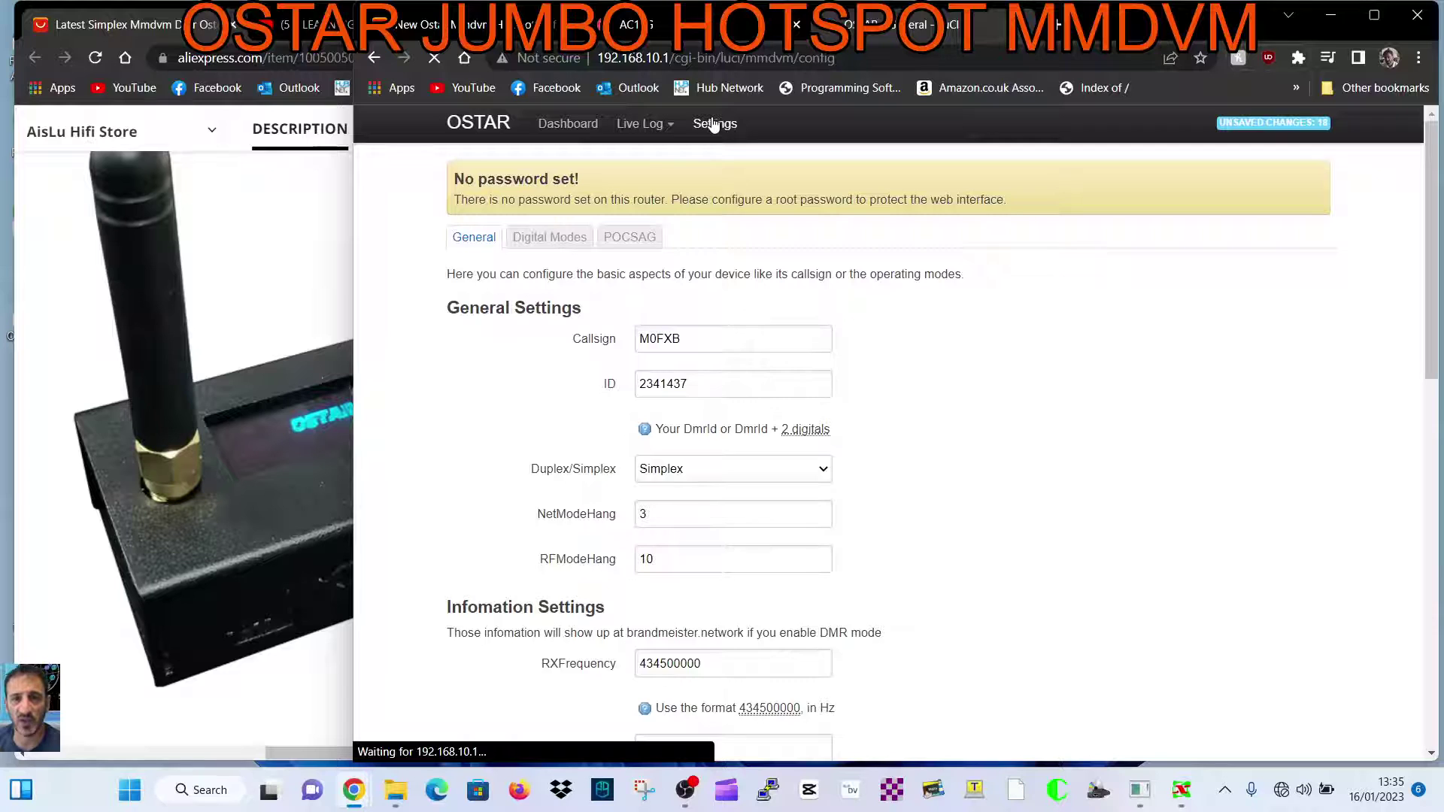
pyautogui.click(548, 242)
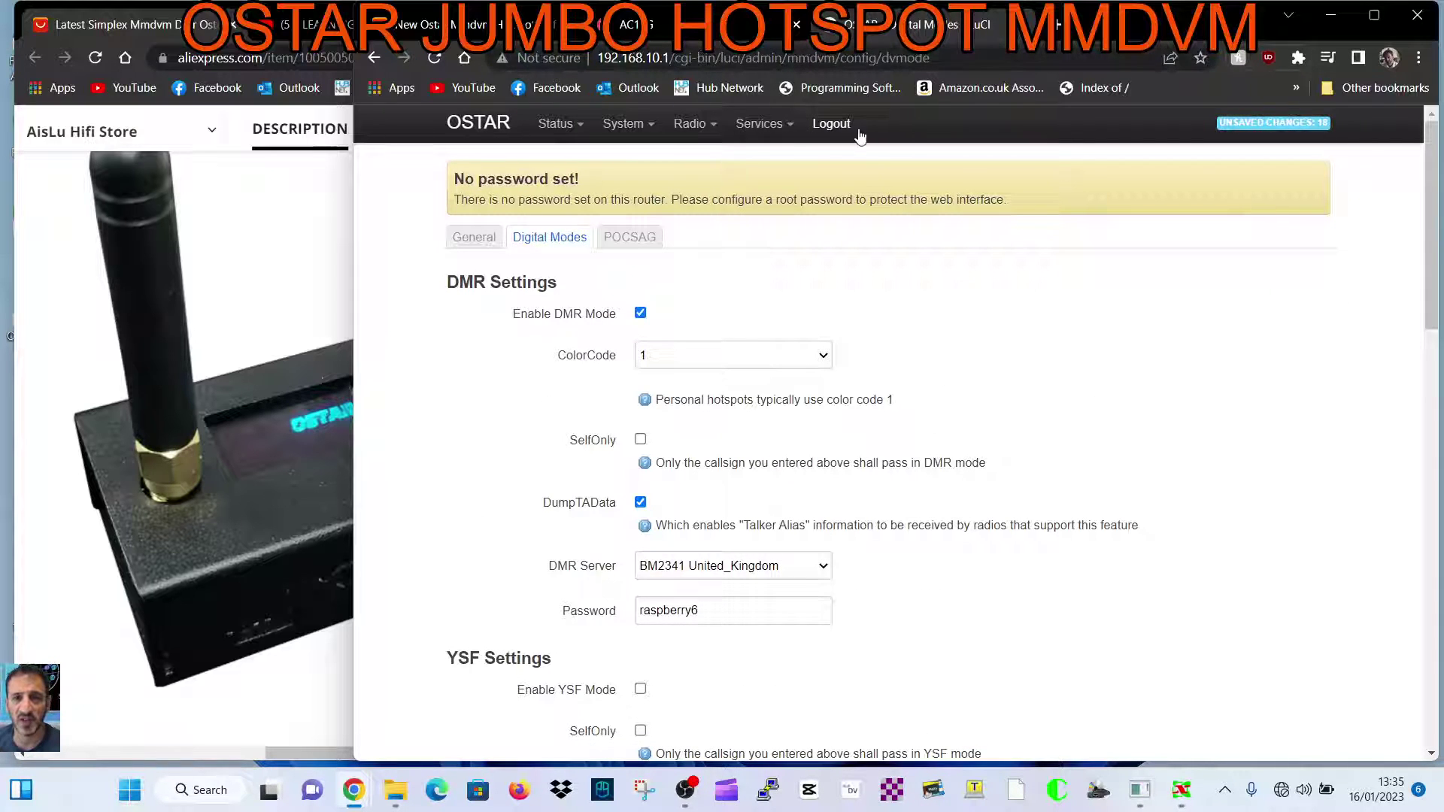
# Open the general radio settings page, which reports 18 unsaved changes, and scroll down
pyautogui.moveTo(690, 132)
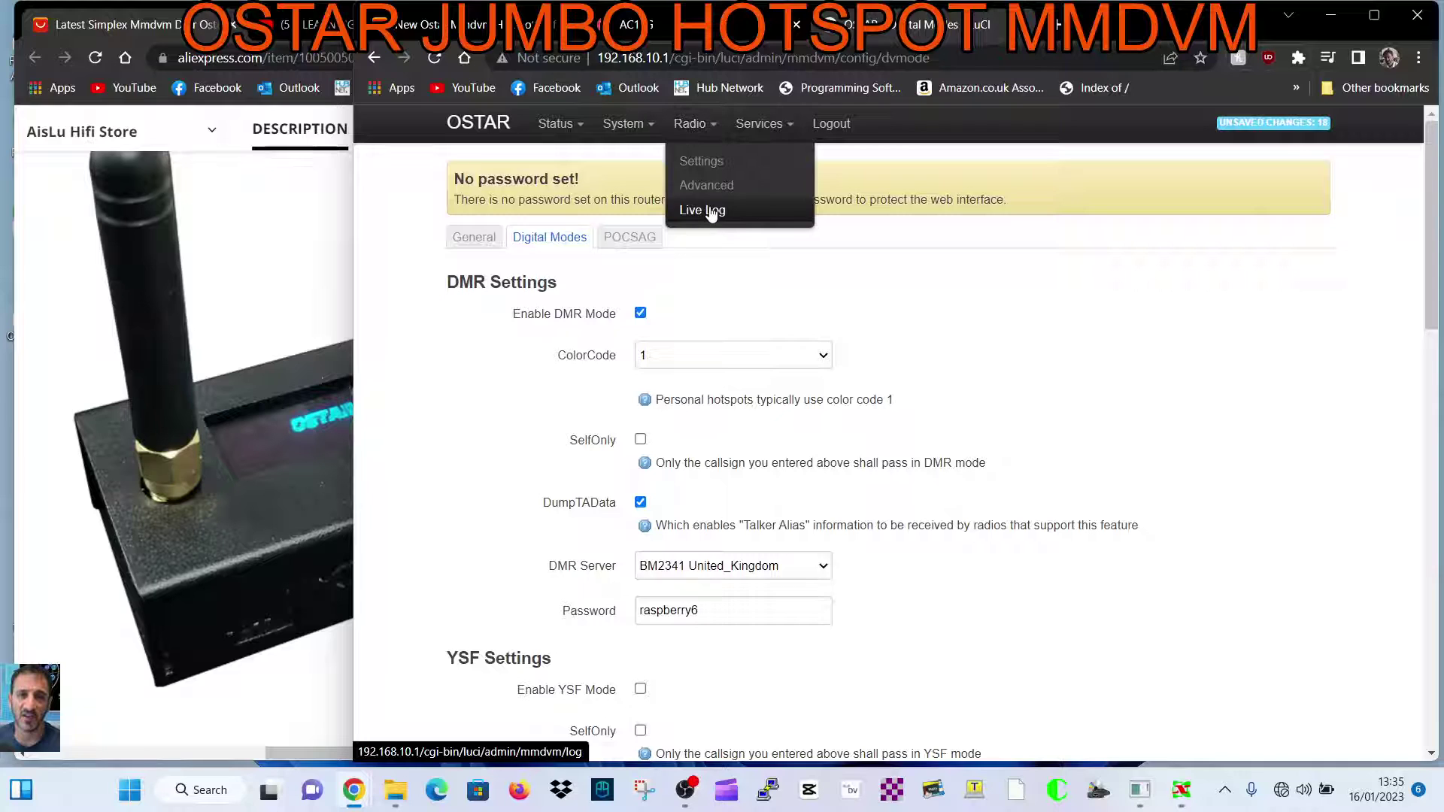
pyautogui.click(704, 164)
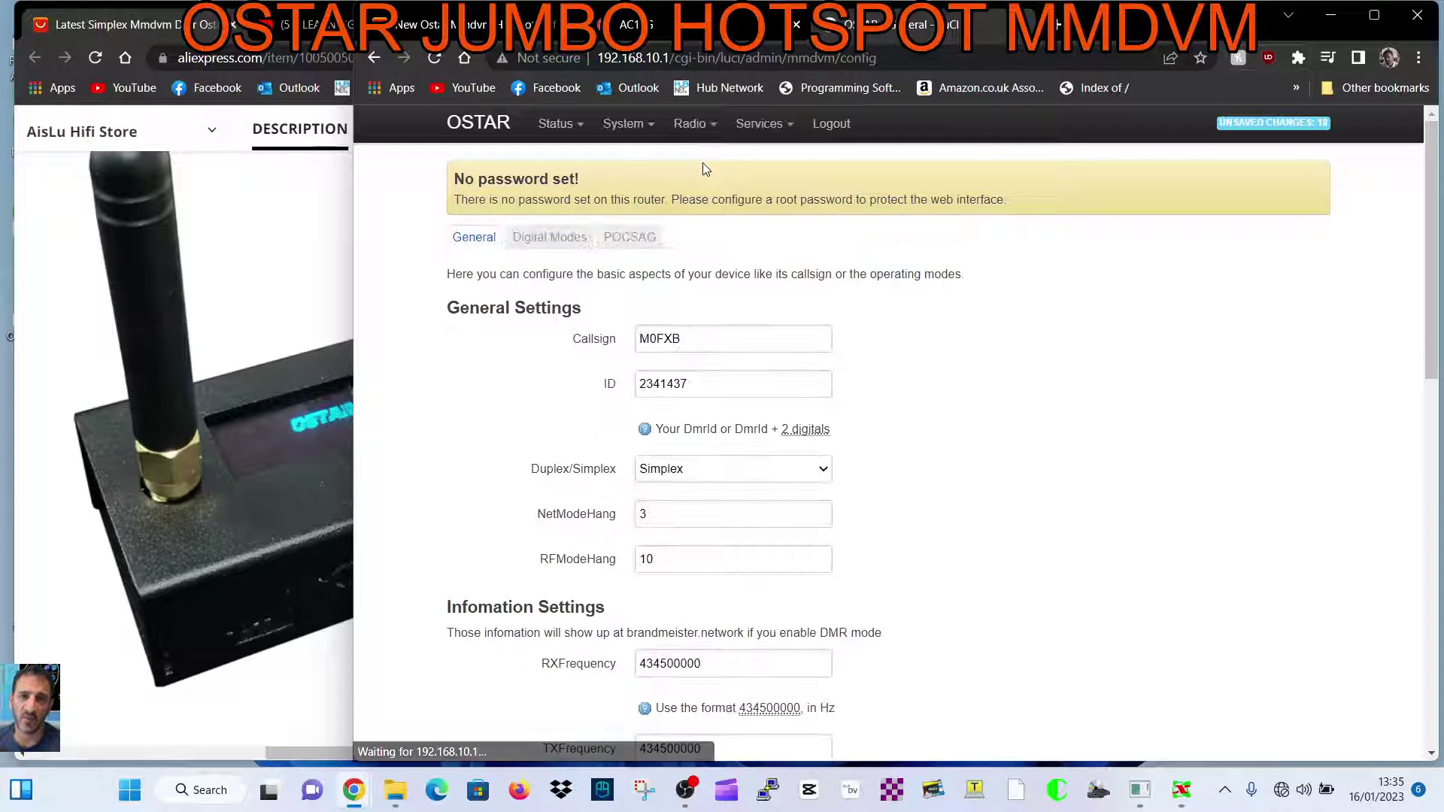
pyautogui.scroll(-8, 1045, 391)
pyautogui.scroll(8, 1045, 391)
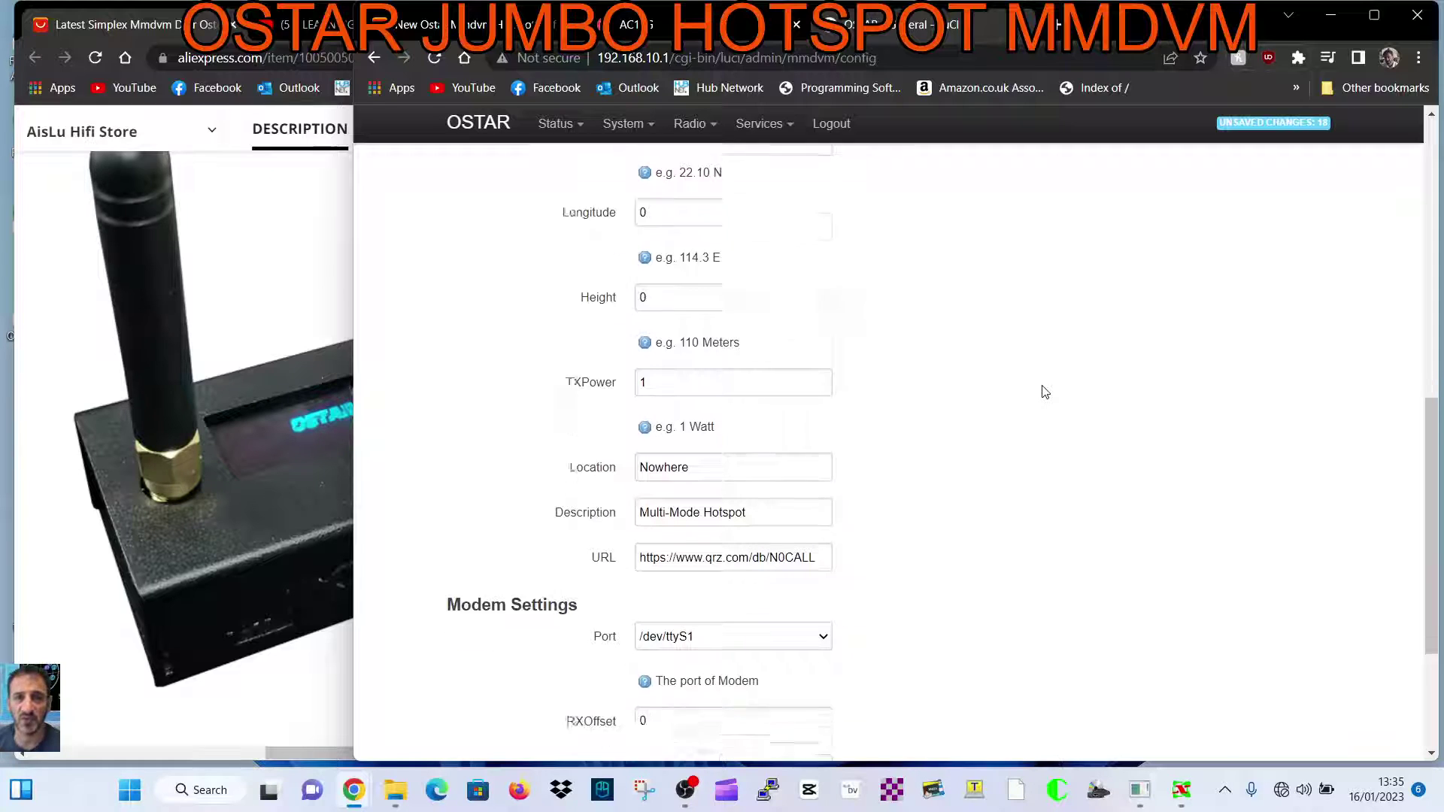
pyautogui.moveTo(764, 126)
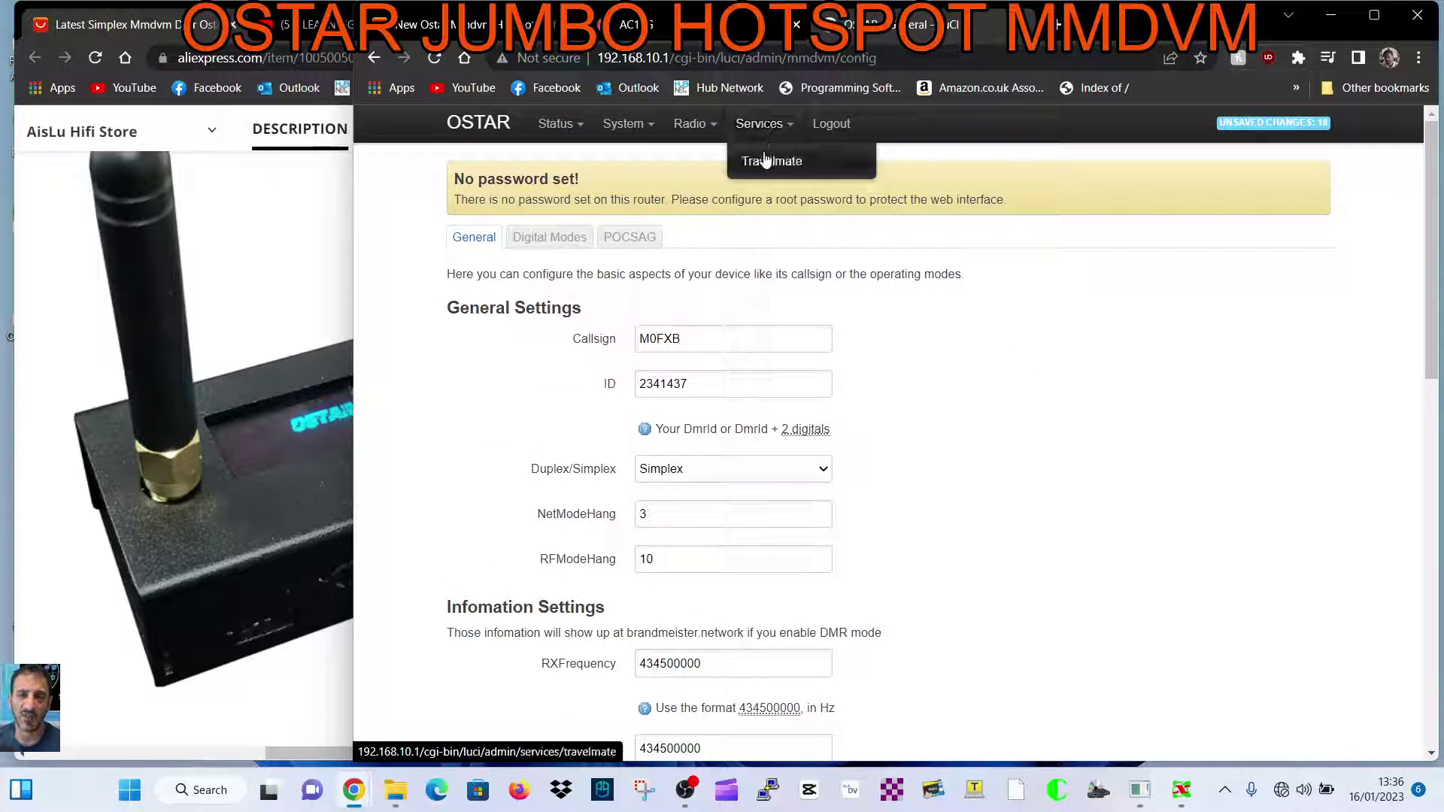
pyautogui.moveTo(700, 127)
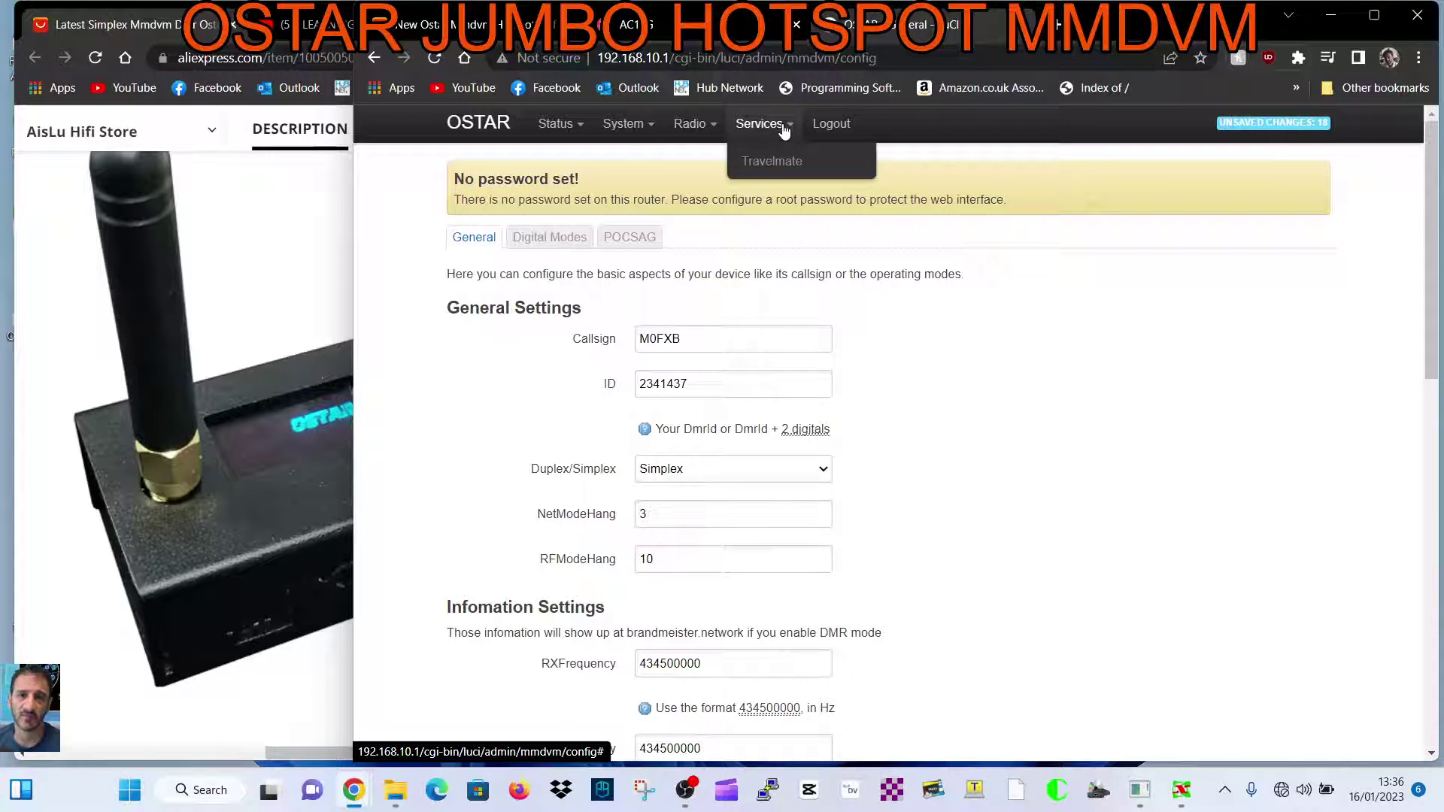
pyautogui.moveTo(626, 133)
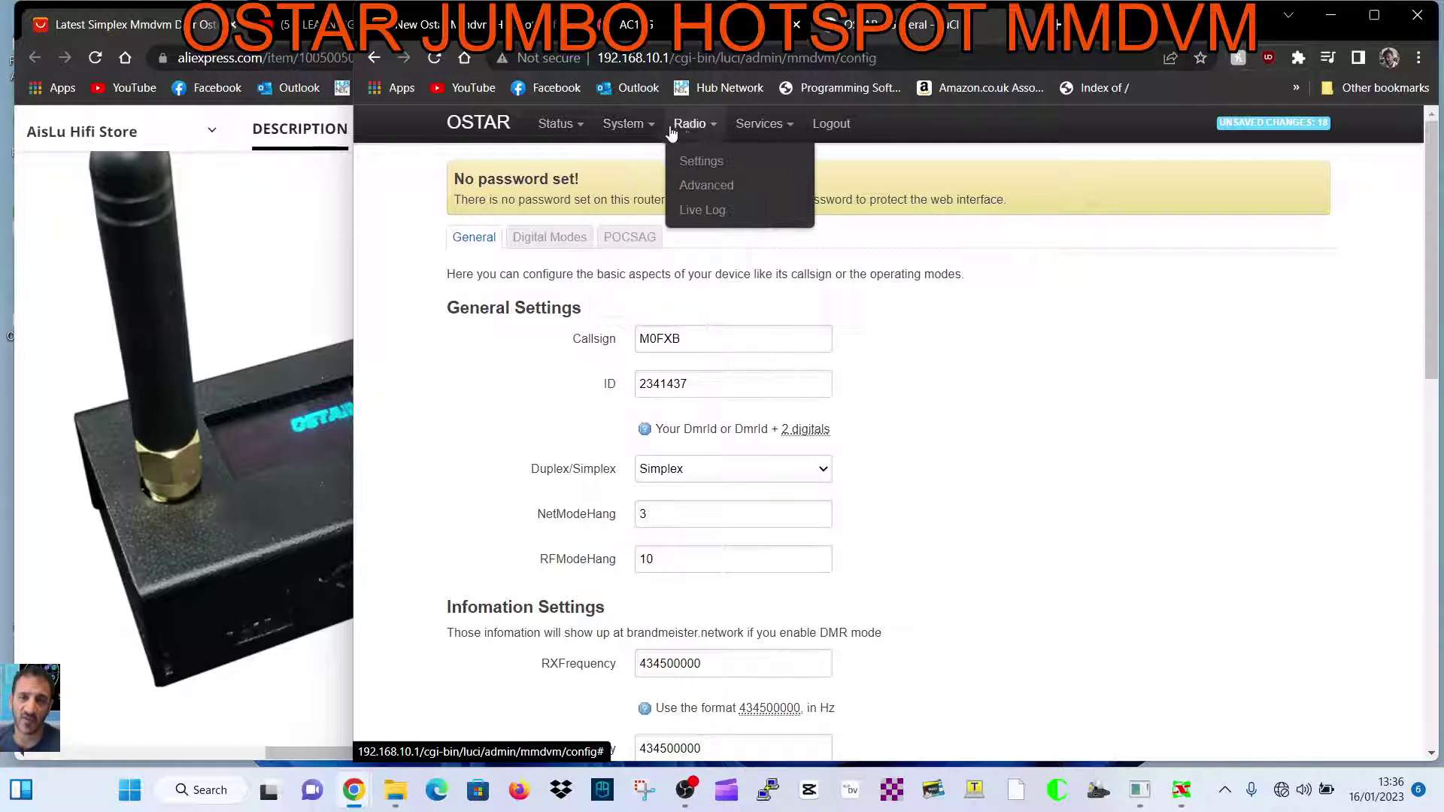
pyautogui.click(756, 126)
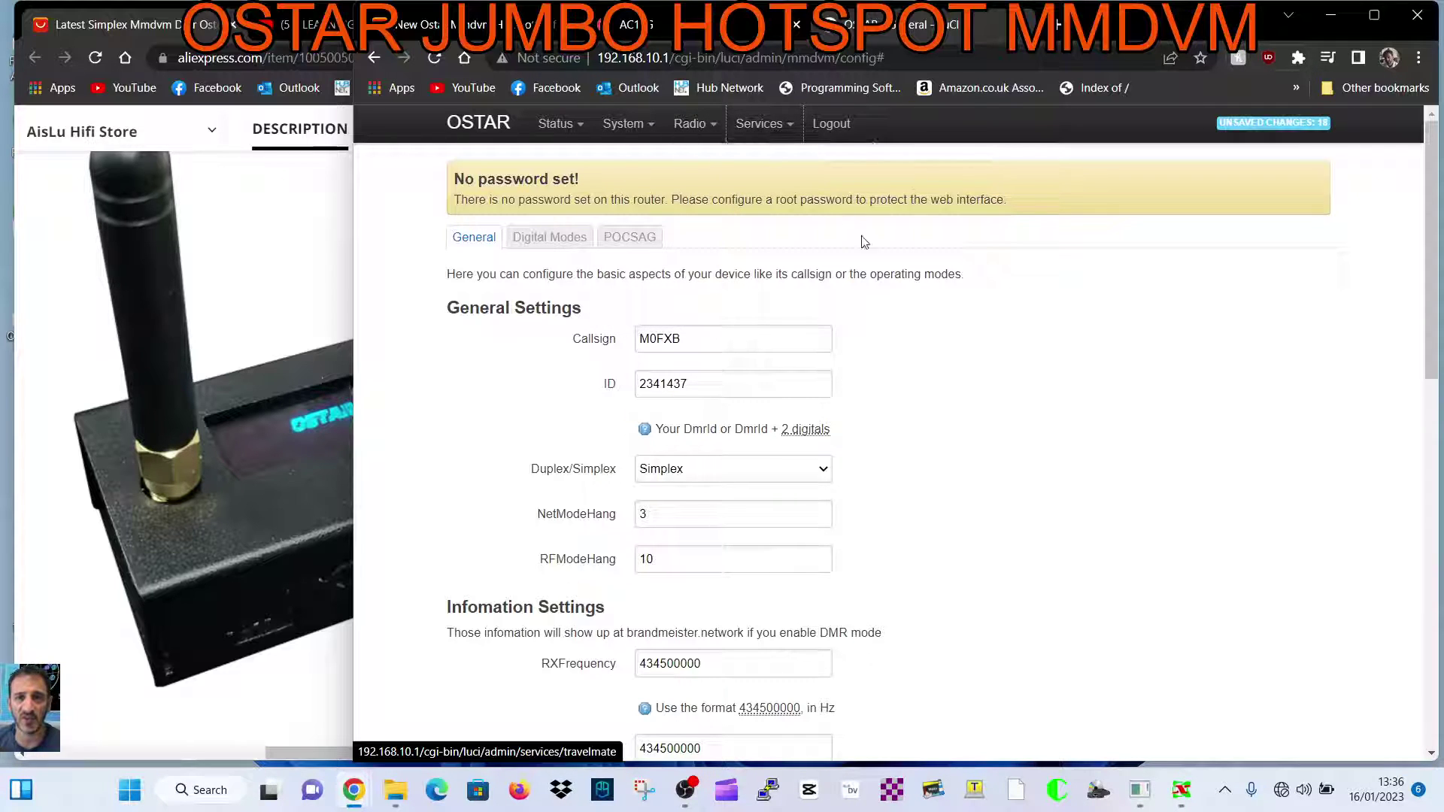
pyautogui.scroll(-10, 1106, 407)
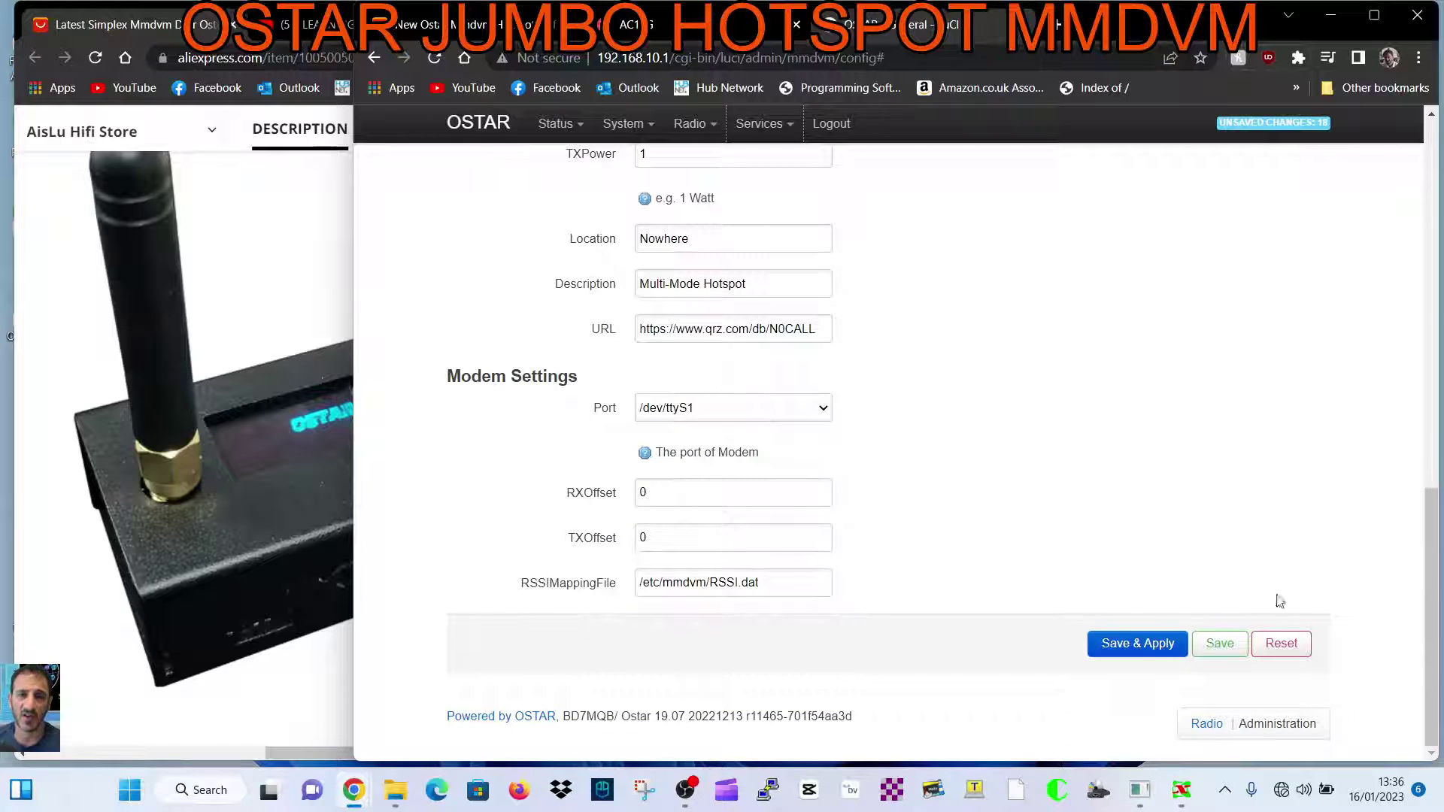
# Save the radio settings and show the Digital Modes page with DMR on BM2341 United_Kingdom
pyautogui.click(1128, 648)
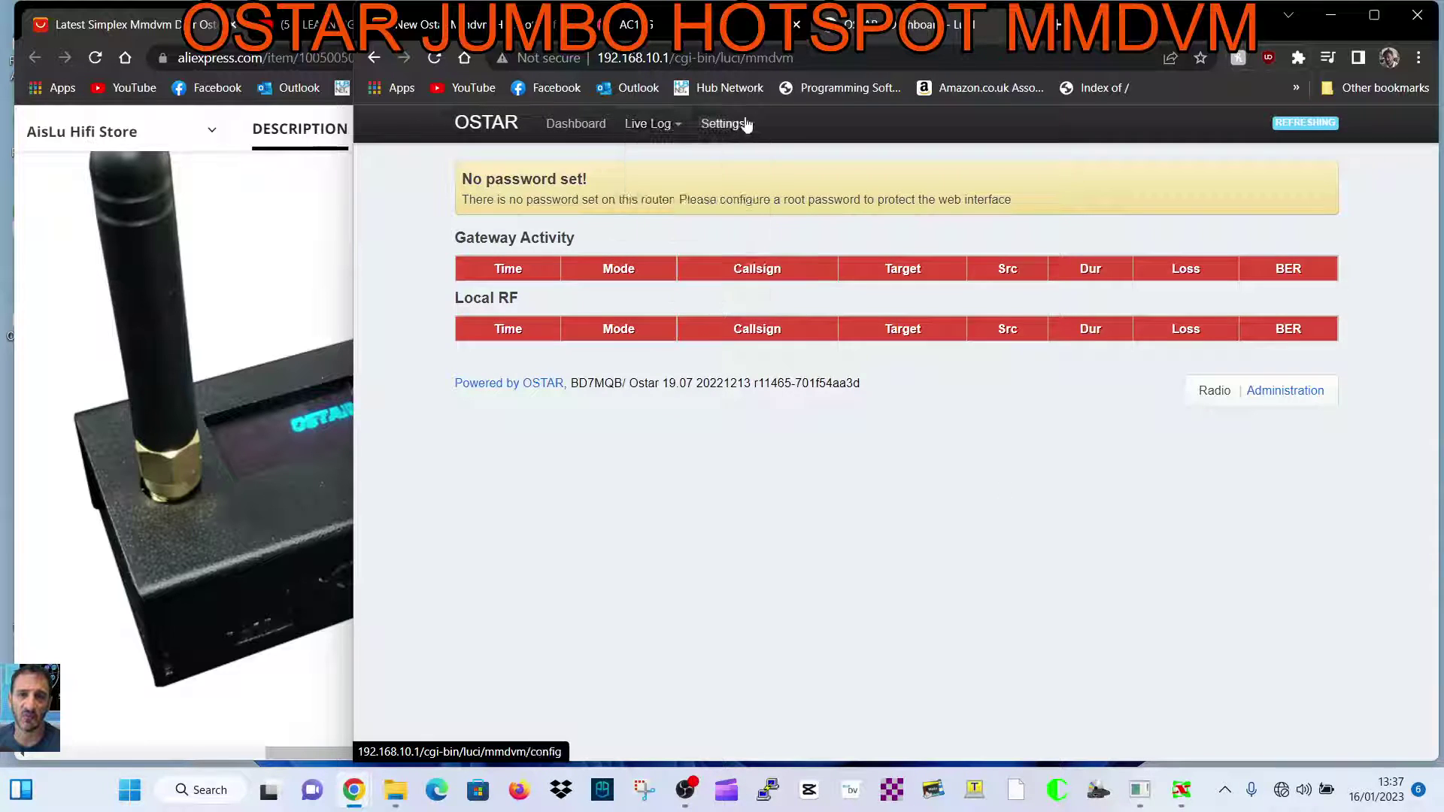
pyautogui.click(723, 124)
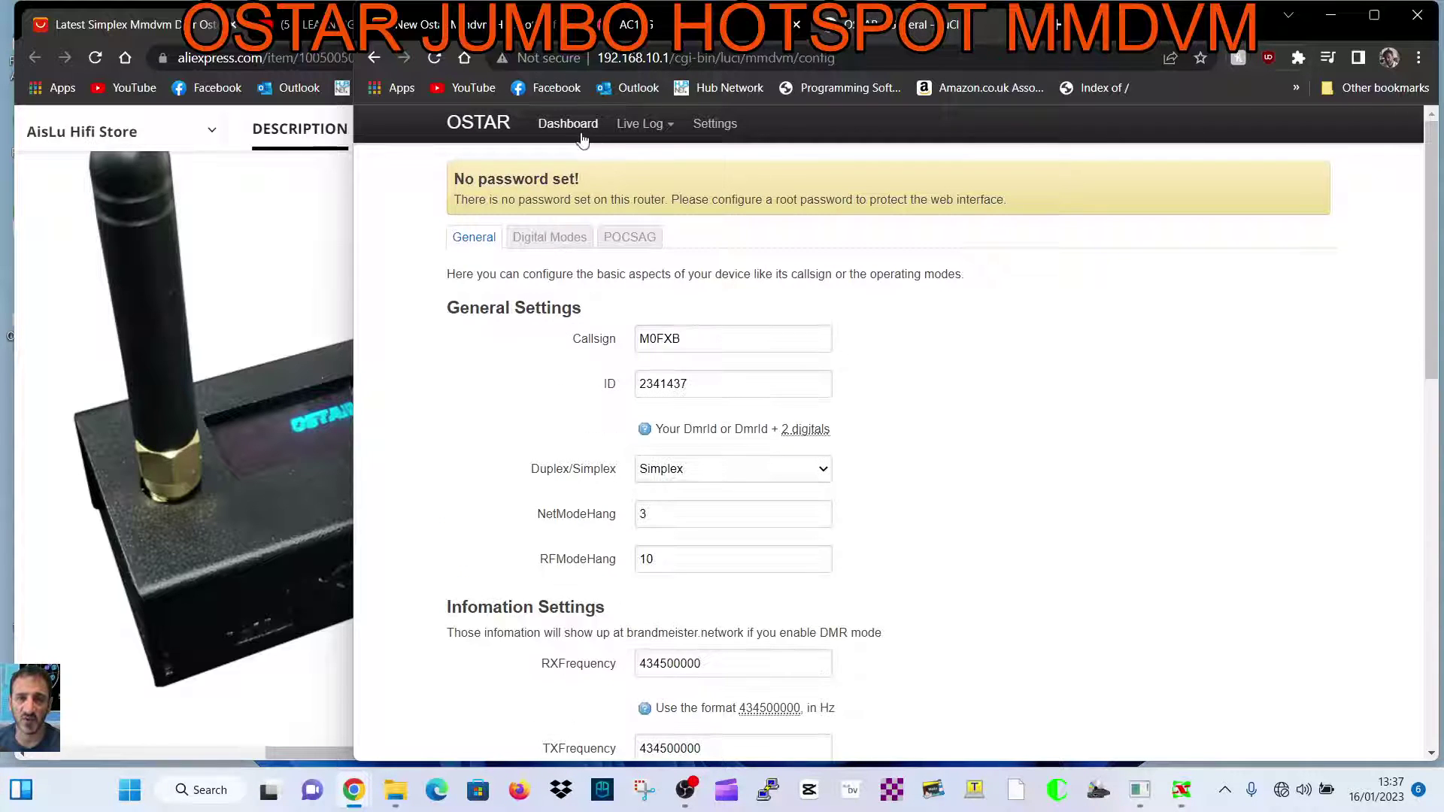
pyautogui.click(542, 244)
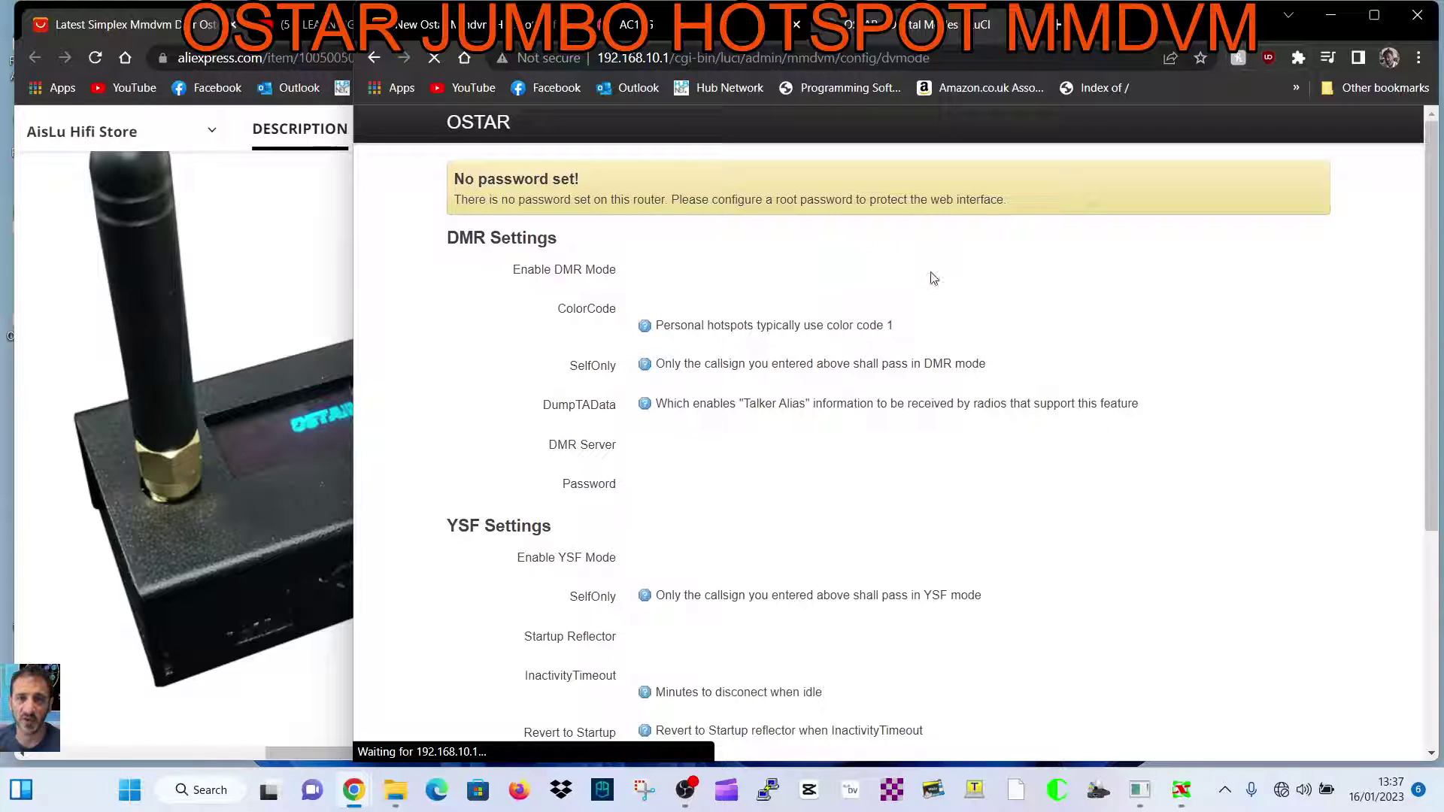
pyautogui.moveTo(642, 138)
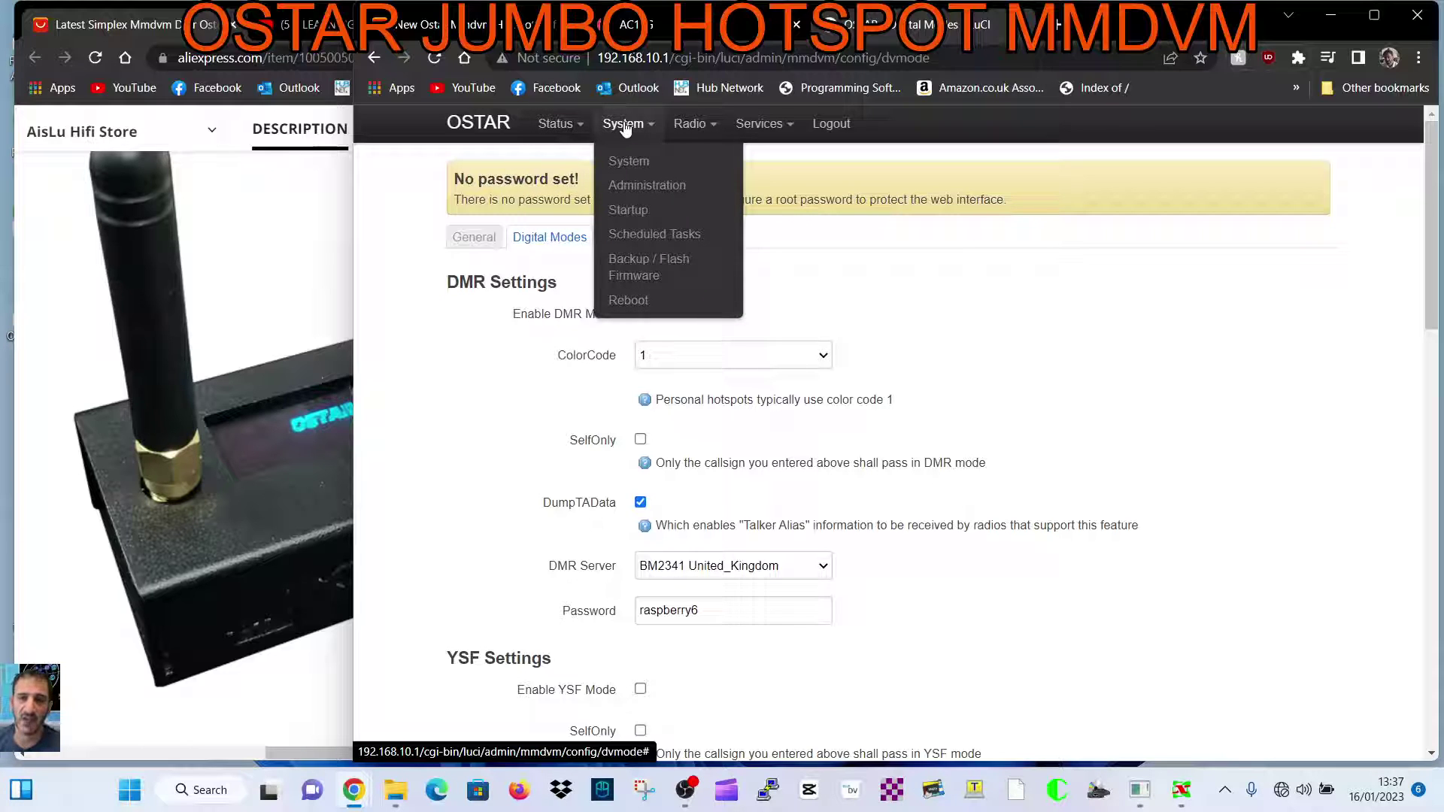
# Enter and submit a new root password on the Router Password page
pyautogui.click(661, 188)
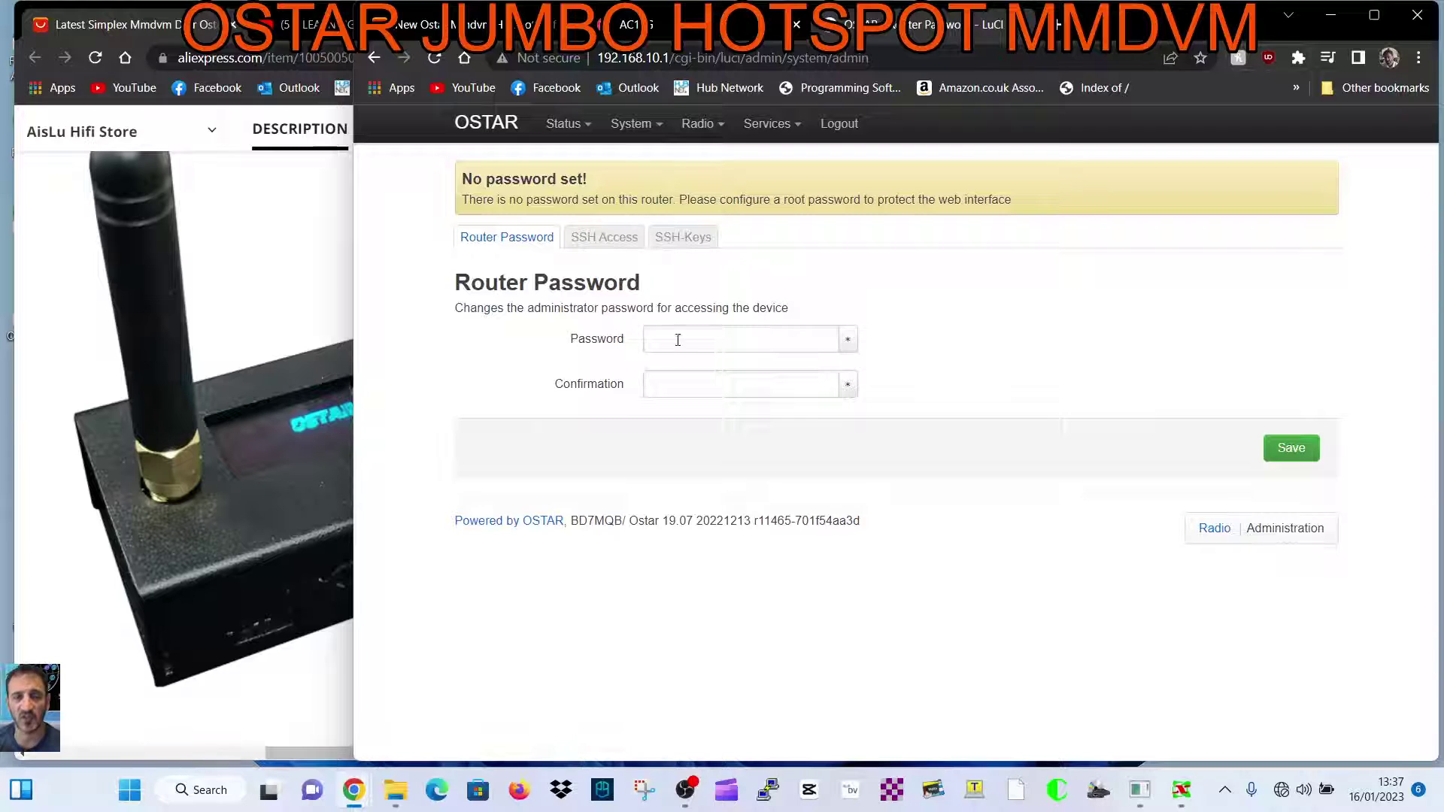
pyautogui.click(696, 339)
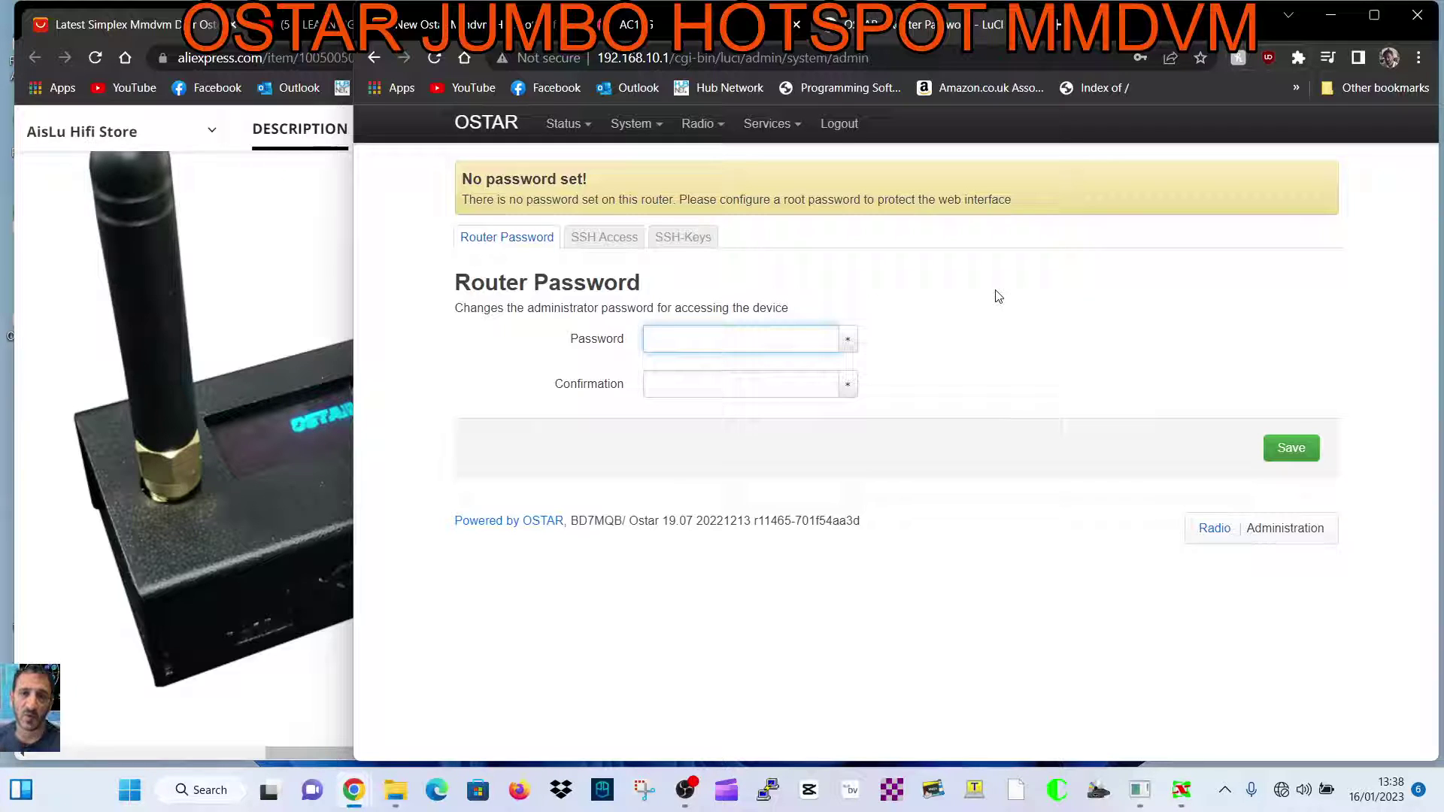
pyautogui.write('p')
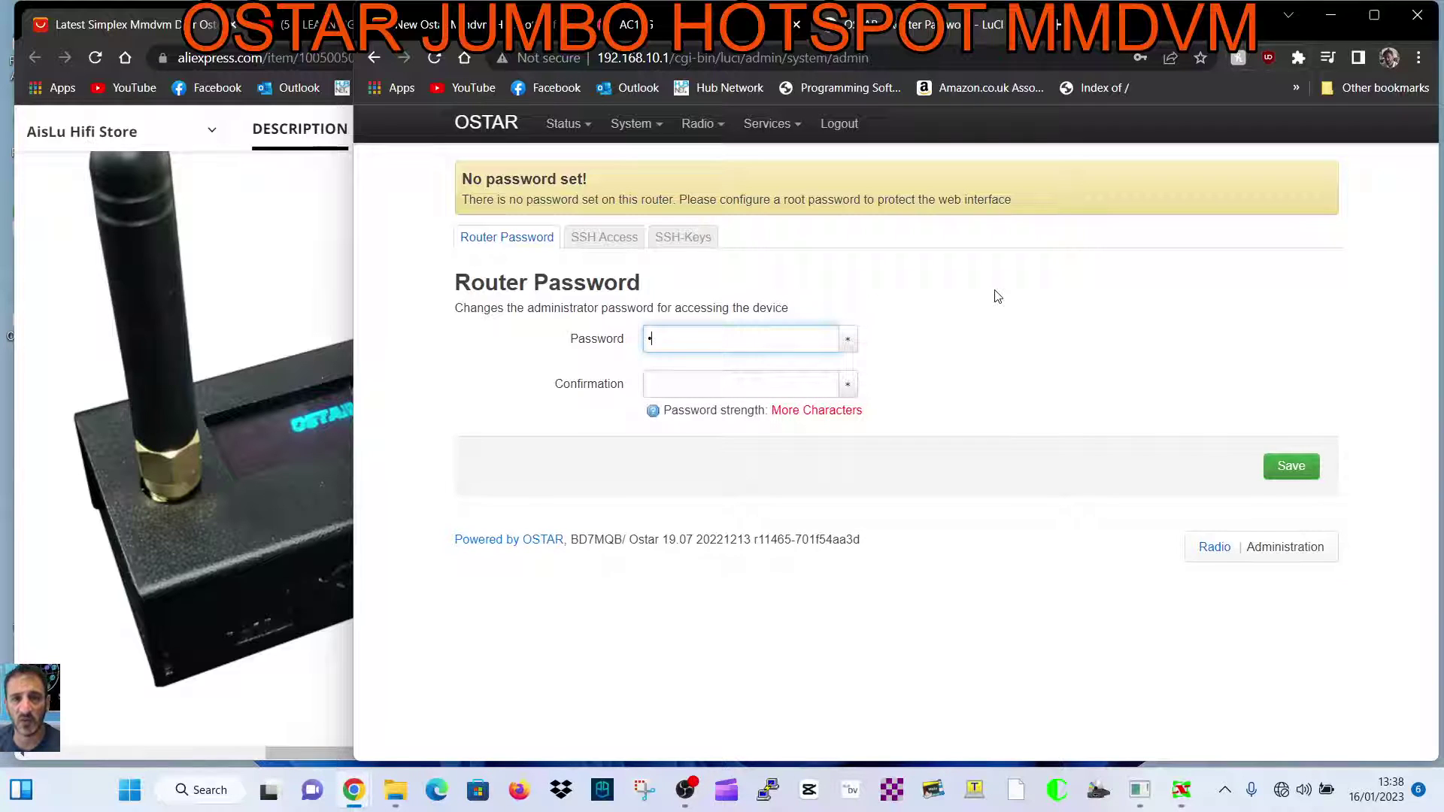
pyautogui.press('Return')
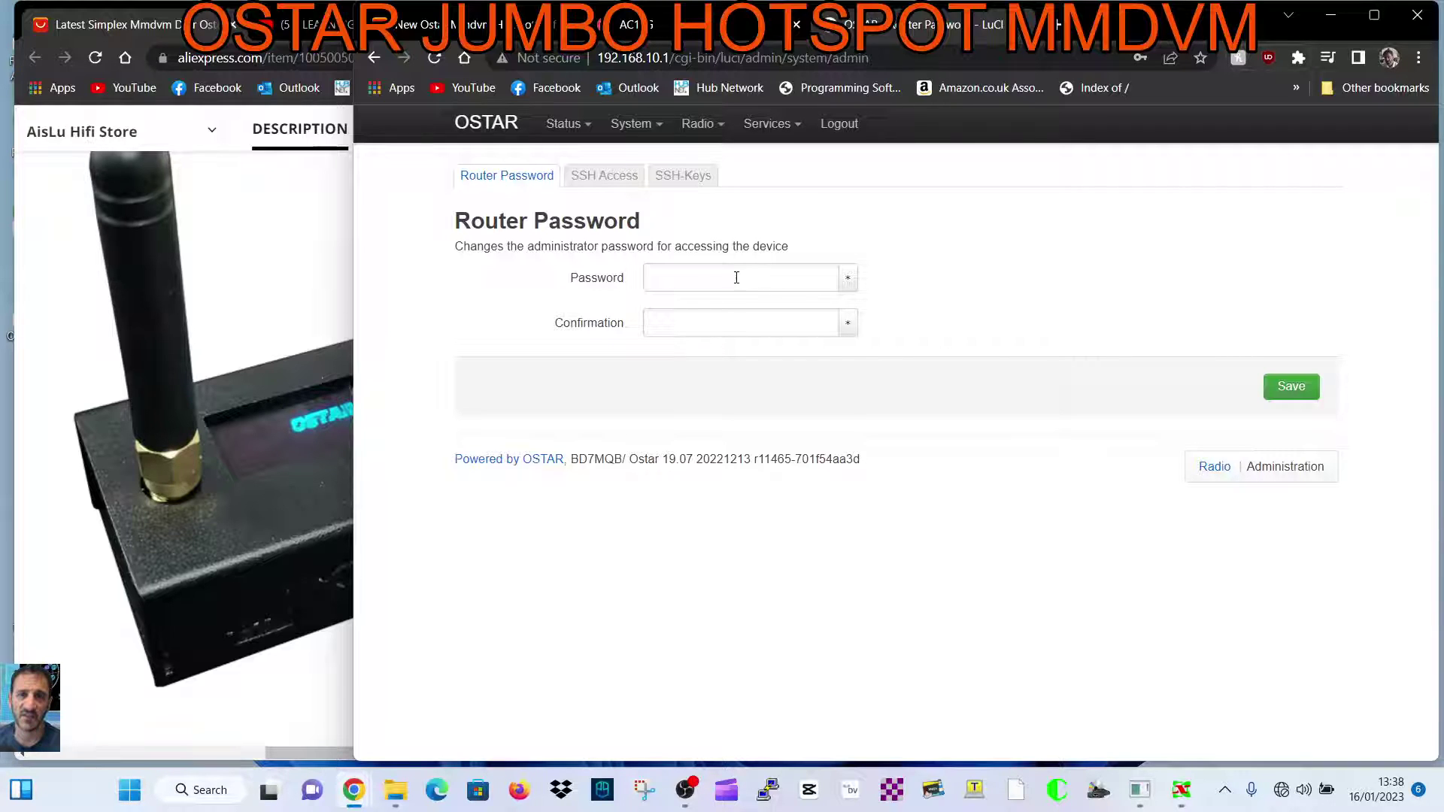
pyautogui.moveTo(711, 128)
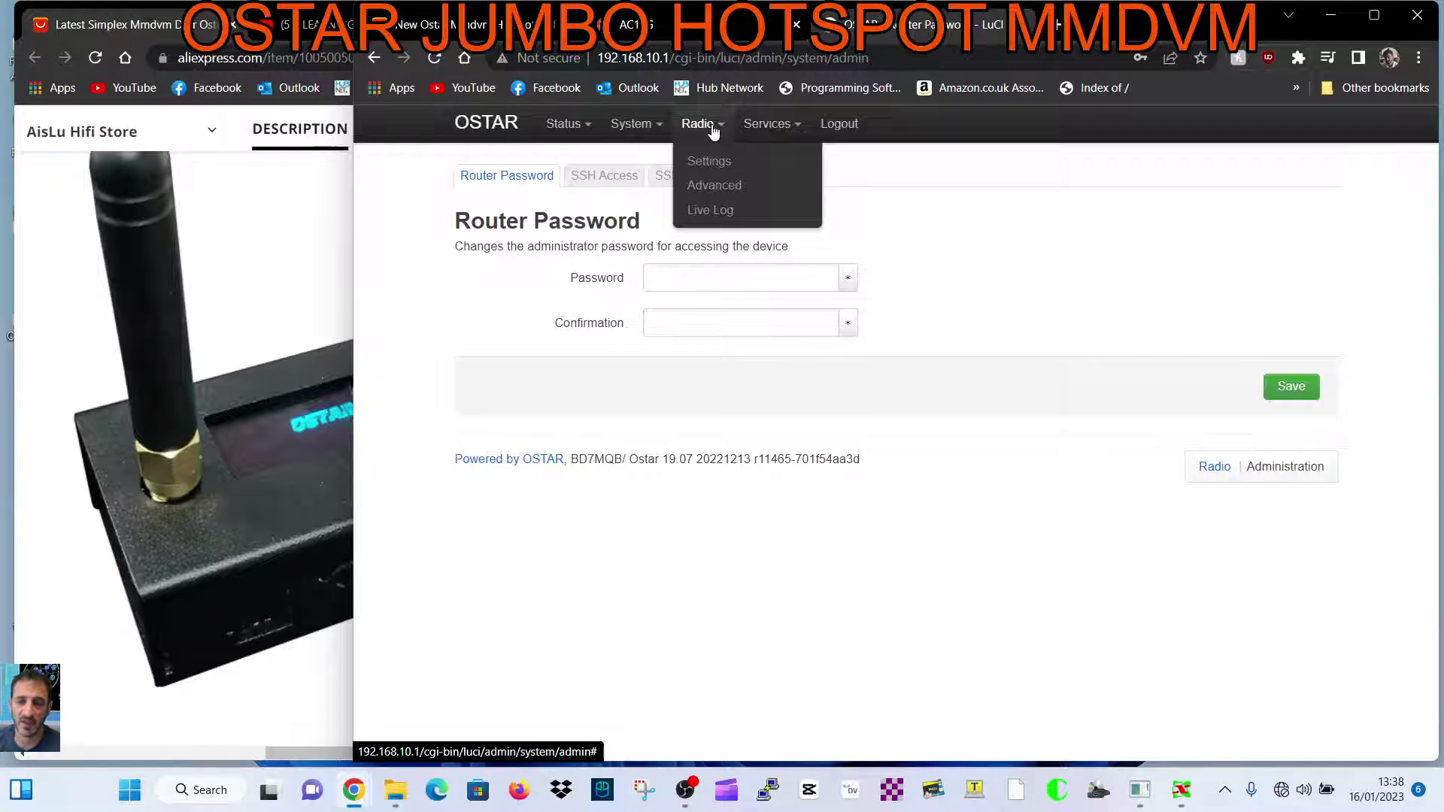
# From the dashboard, log in as root with the new password to reach radio General Settings
pyautogui.click(474, 130)
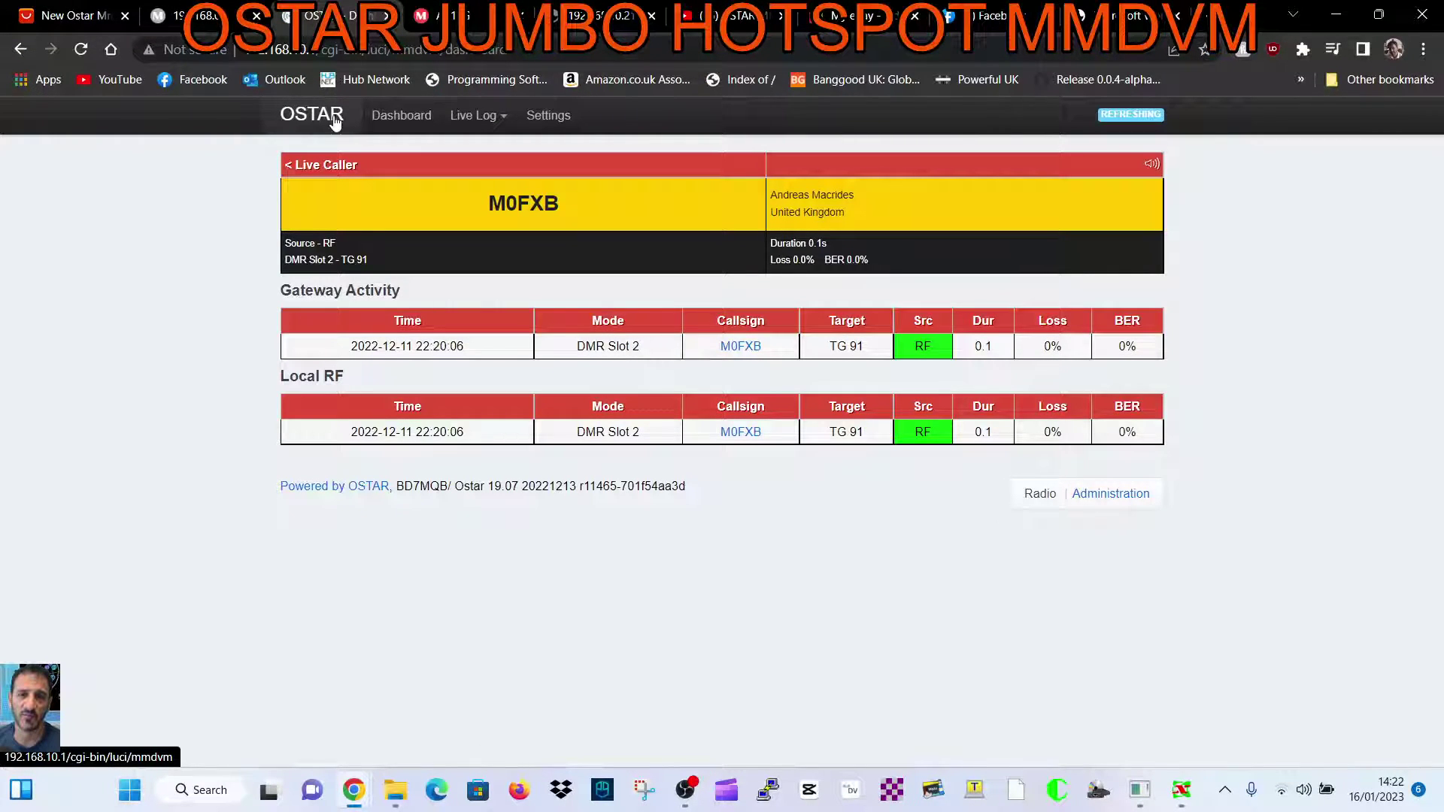
pyautogui.click(549, 116)
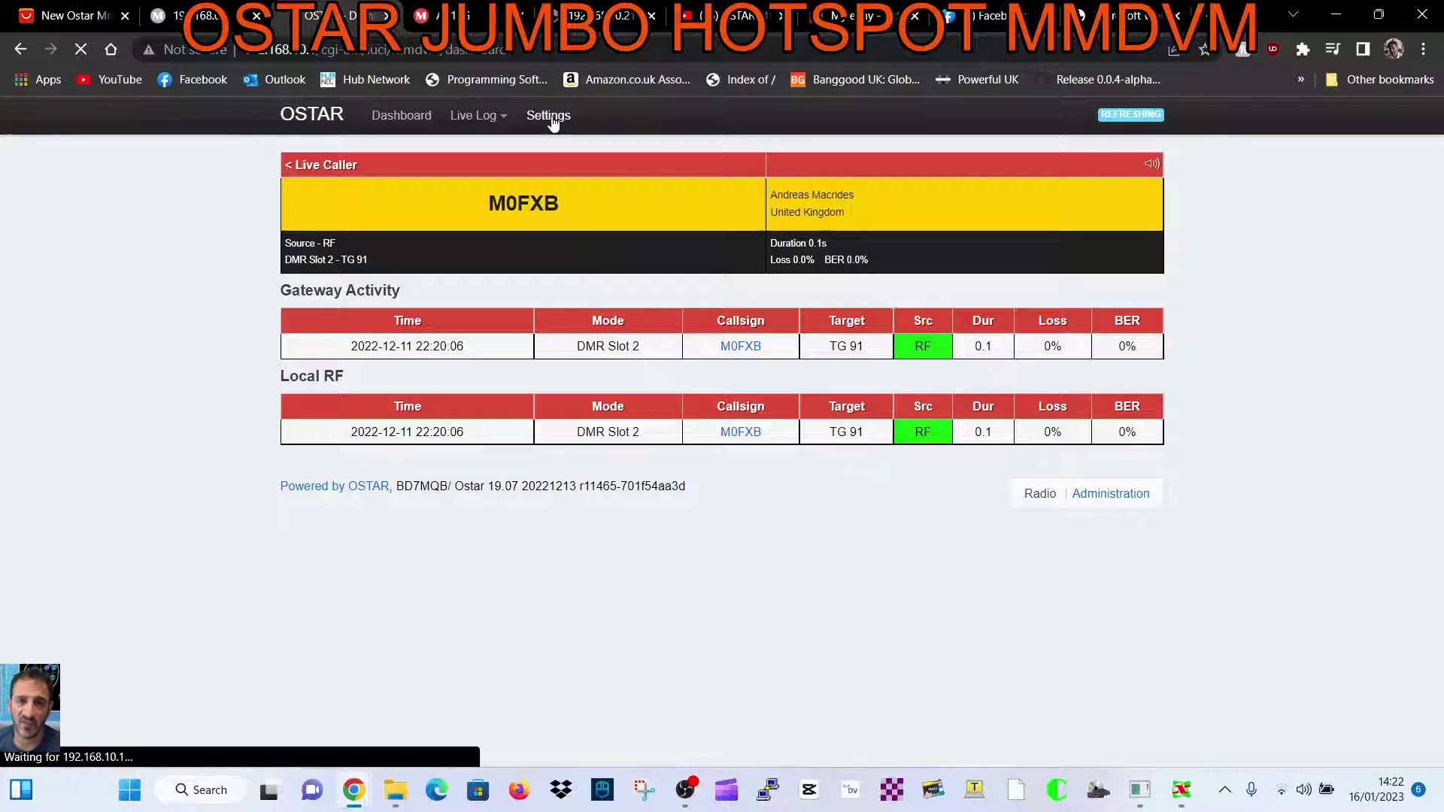
pyautogui.click(519, 283)
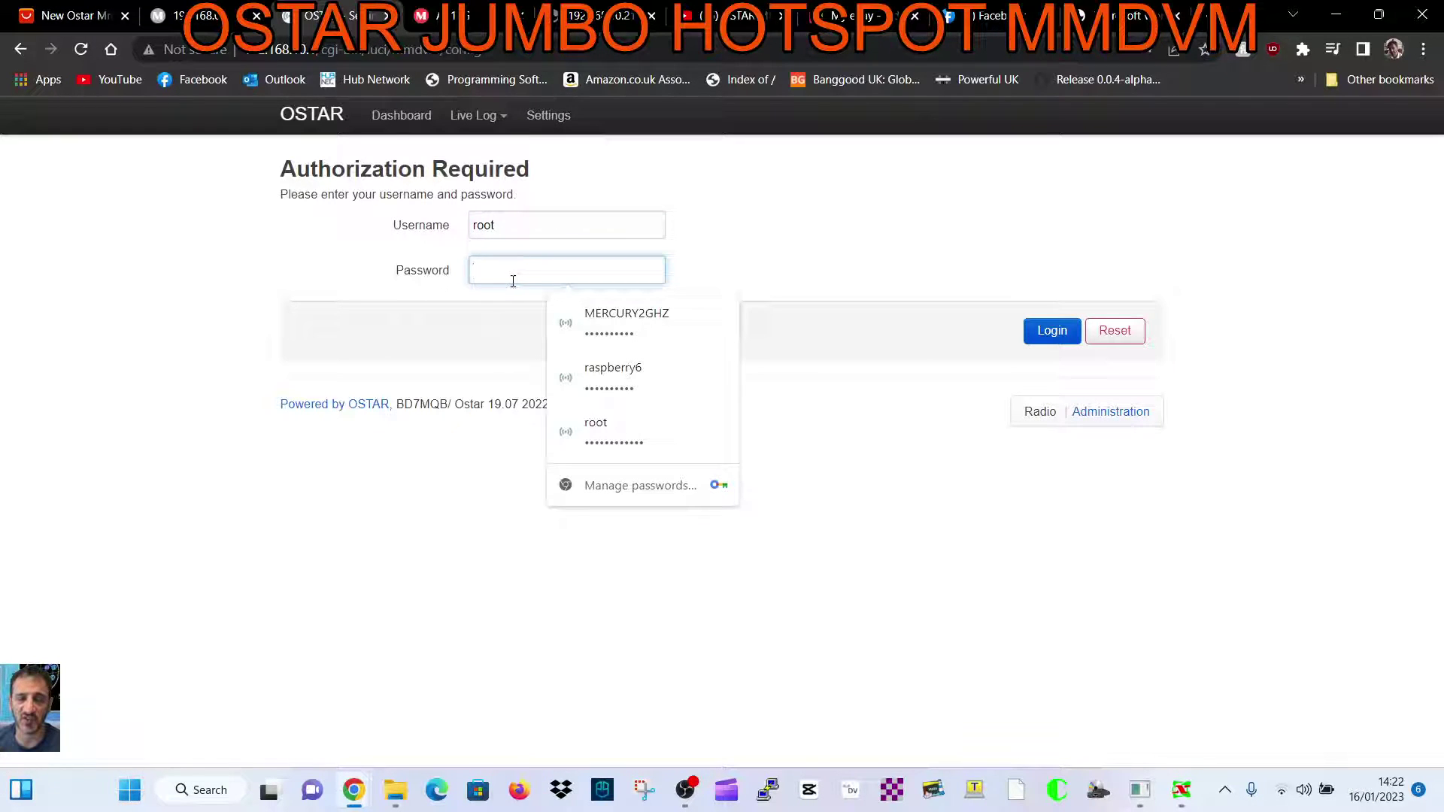
pyautogui.press('capslock')
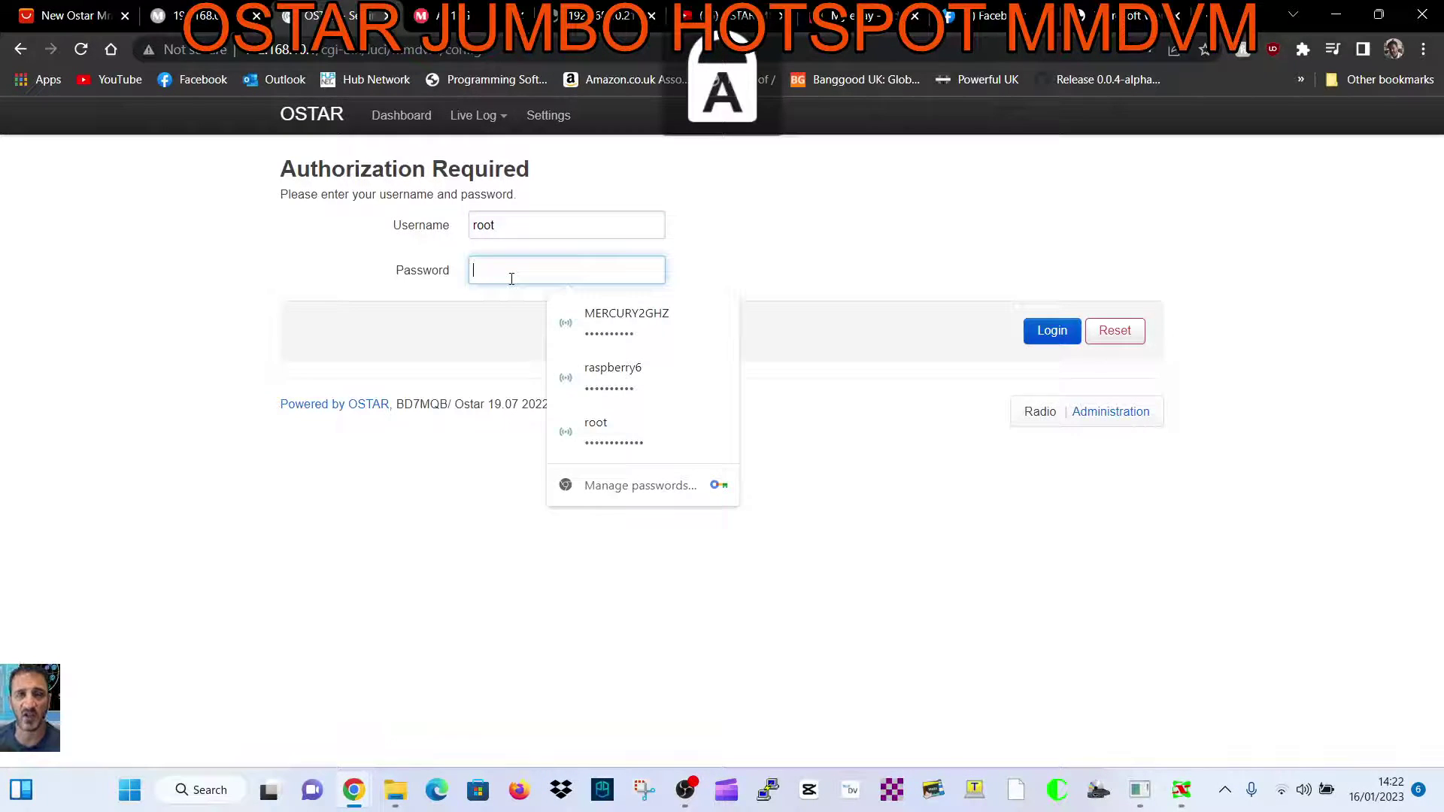
pyautogui.press('capslock')
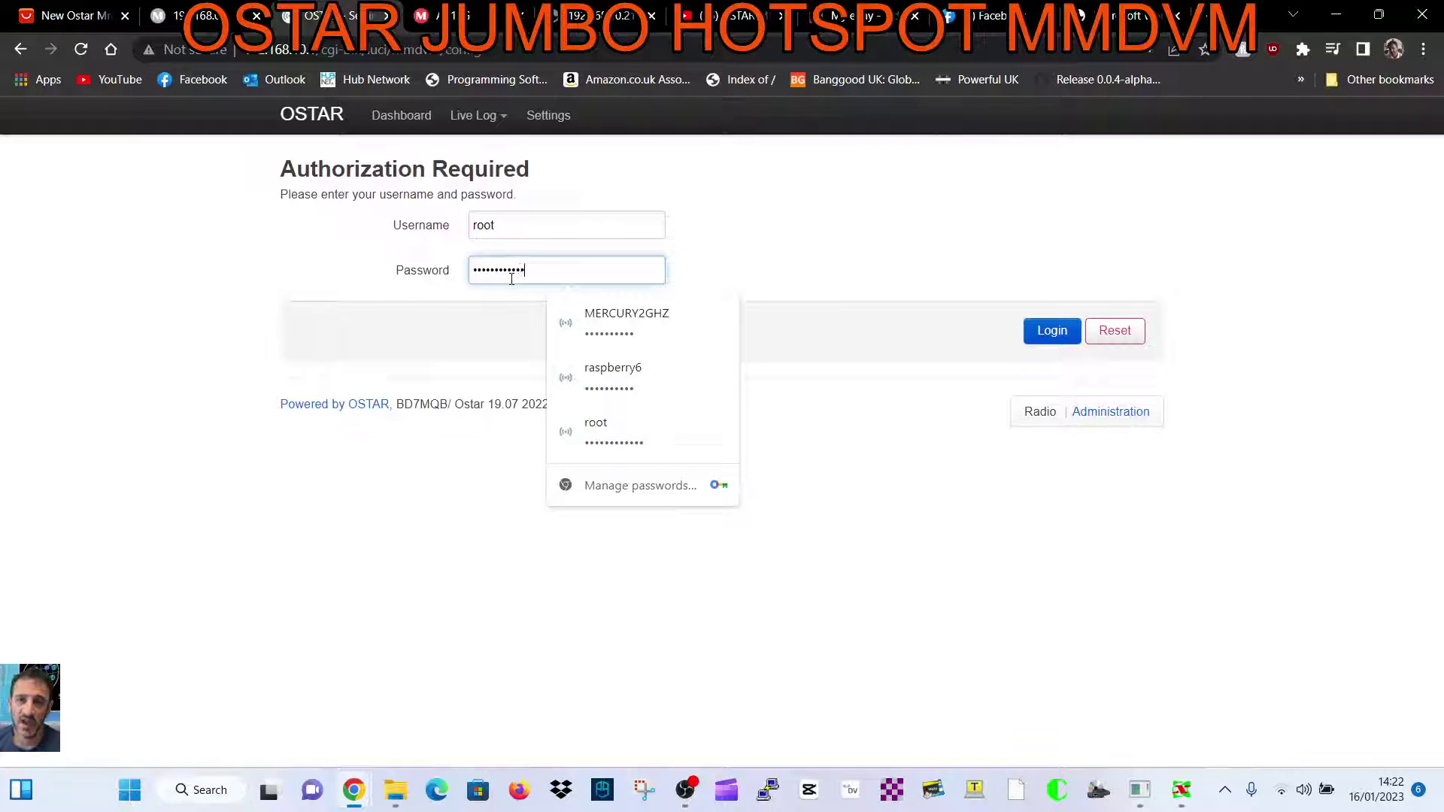
pyautogui.press('Return')
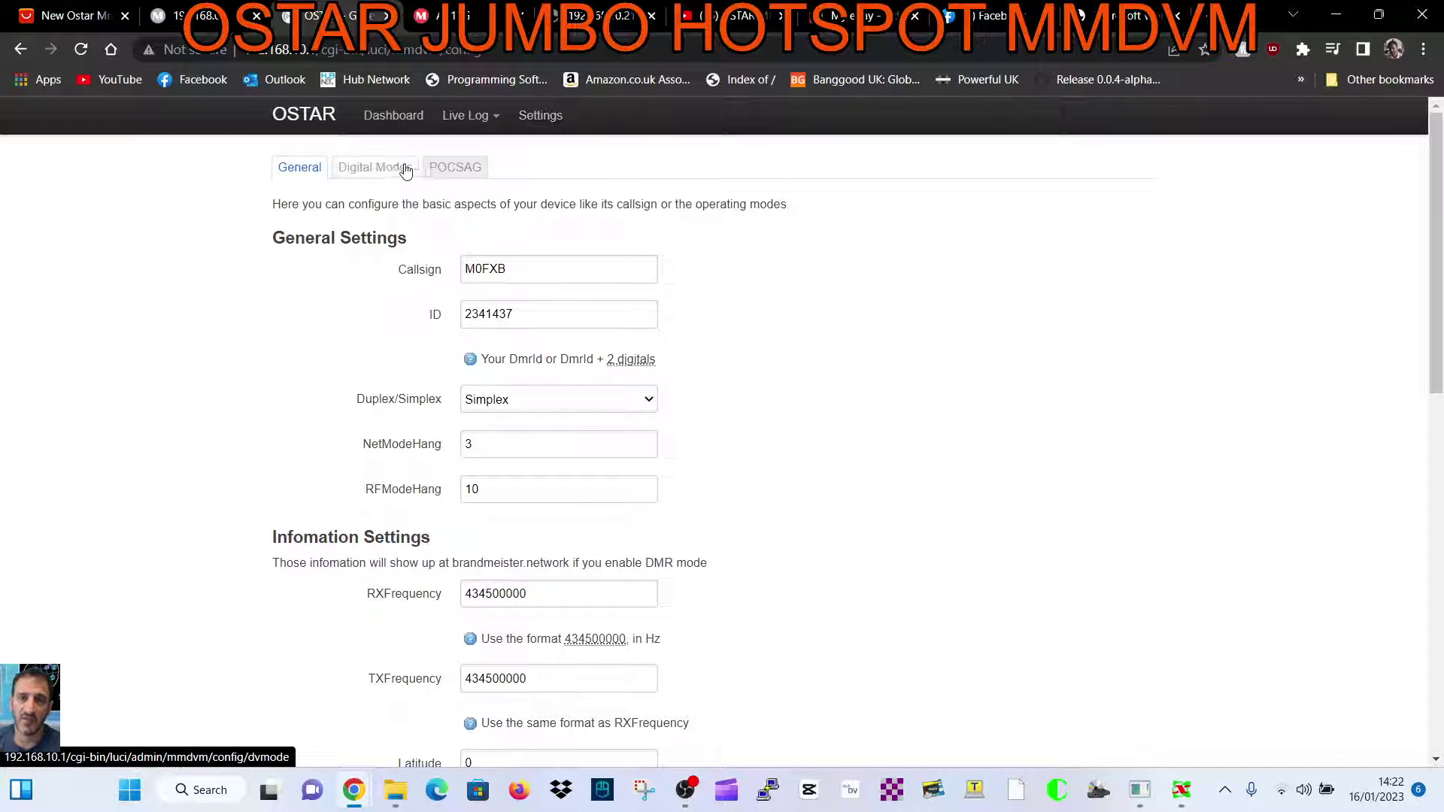
# Switch to the Digital Modes tab, showing DMR enabled on BM2001 Europe
pyautogui.click(364, 173)
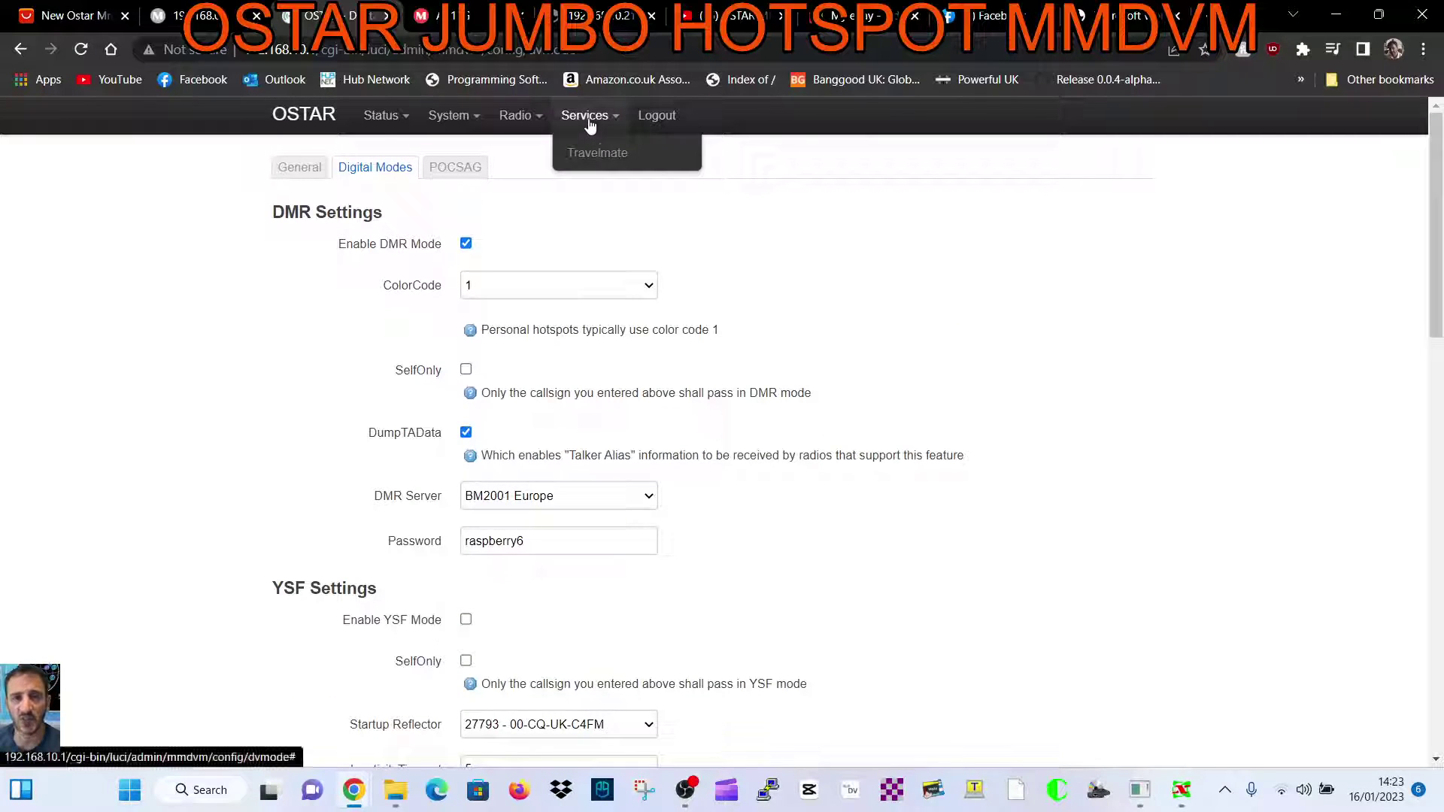
# Open the MMDVM.ini advanced editor and scroll down to the [OLED] section showing Rotate=0
pyautogui.moveTo(533, 121)
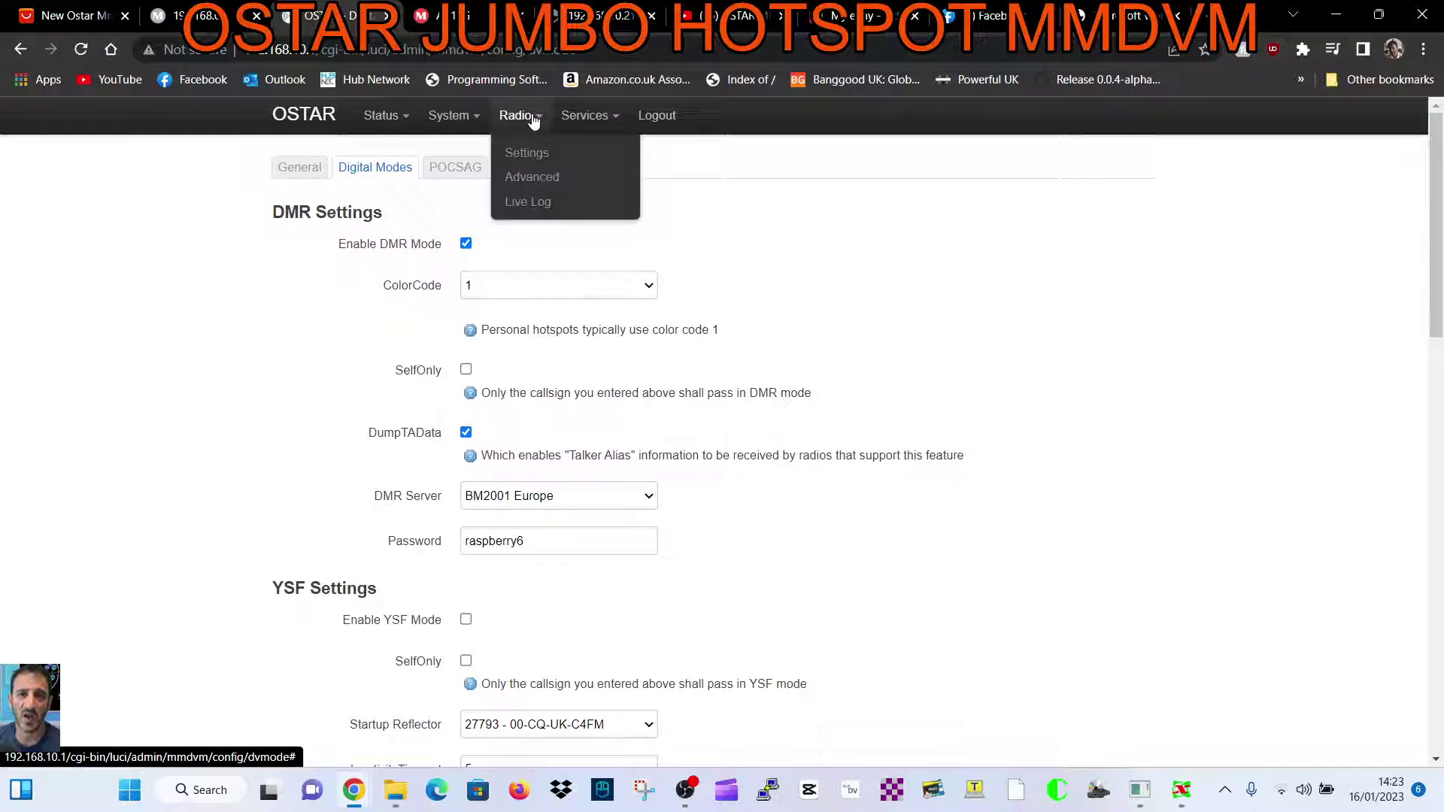
pyautogui.click(527, 177)
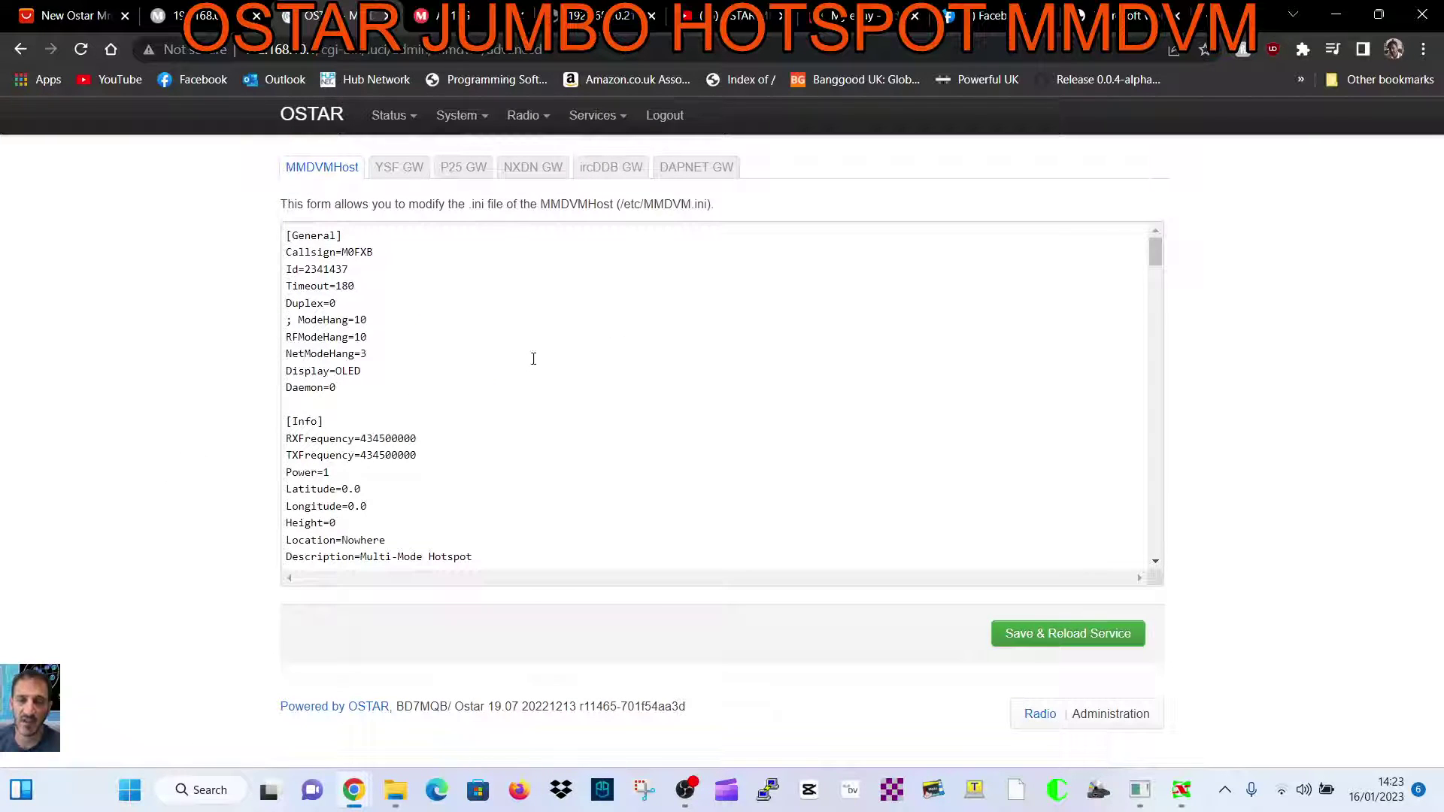
pyautogui.scroll(-5, 567, 369)
pyautogui.scroll(5, 578, 353)
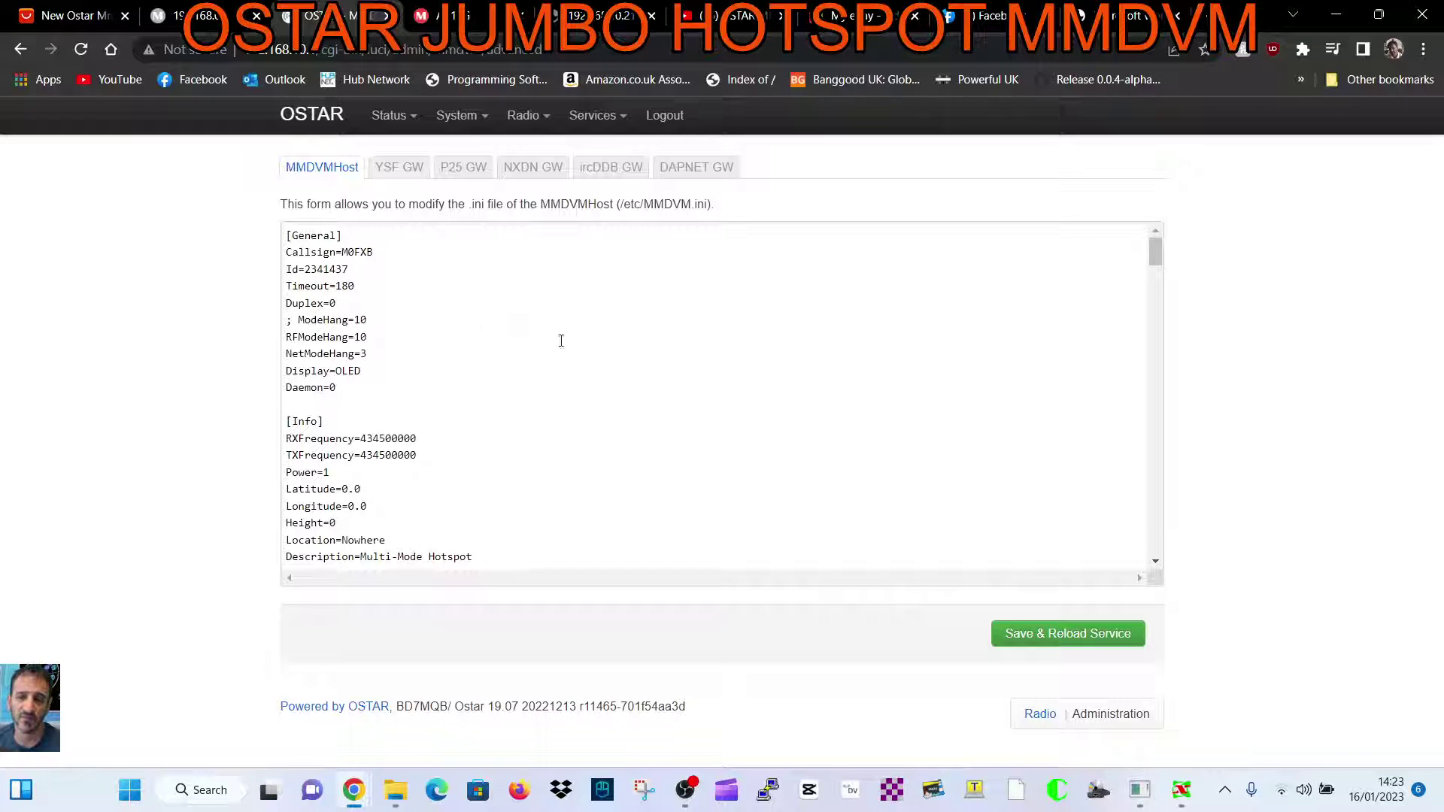
pyautogui.scroll(-4, 812, 376)
pyautogui.scroll(1, 835, 374)
pyautogui.scroll(-1, 846, 365)
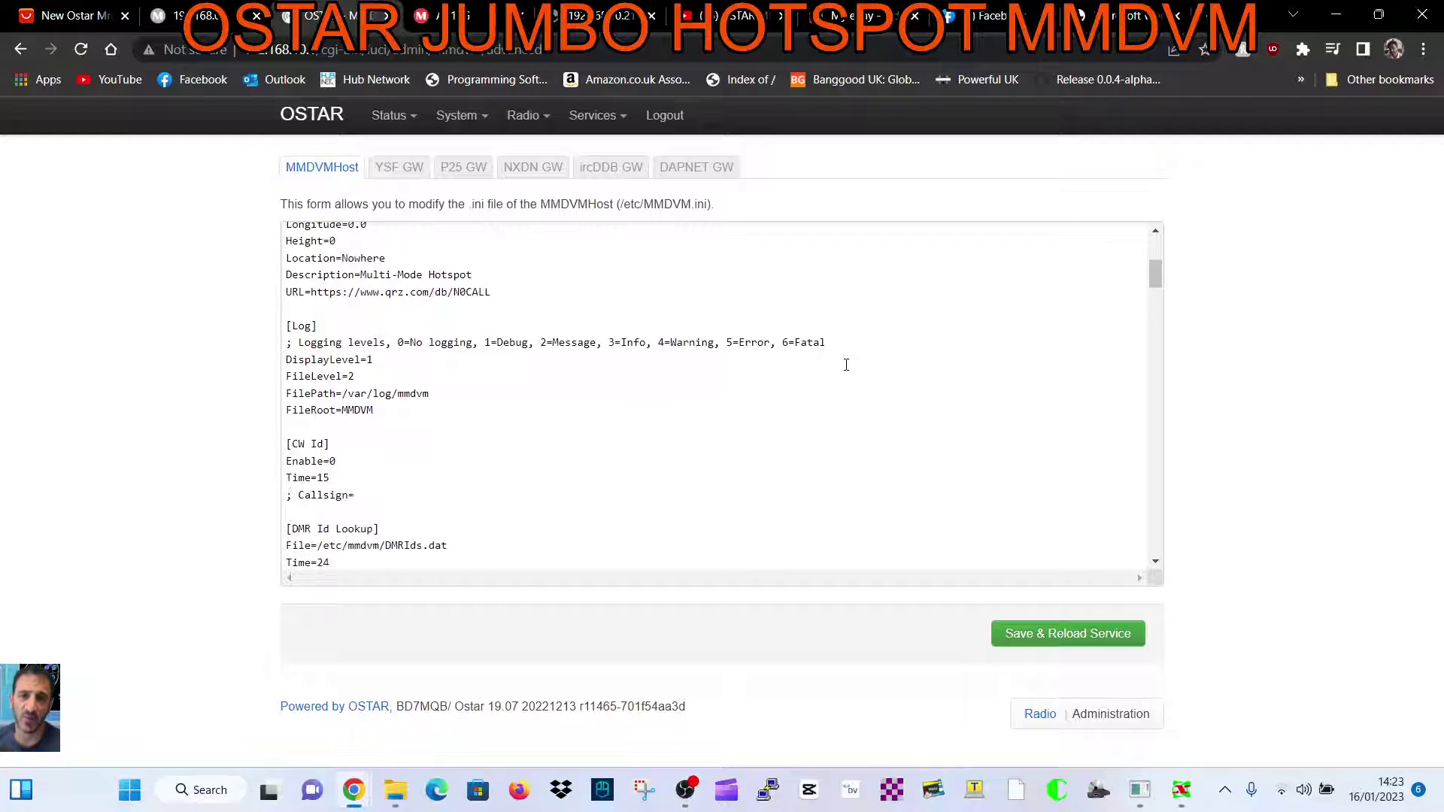
pyautogui.scroll(-3, 787, 331)
pyautogui.scroll(-1, 493, 339)
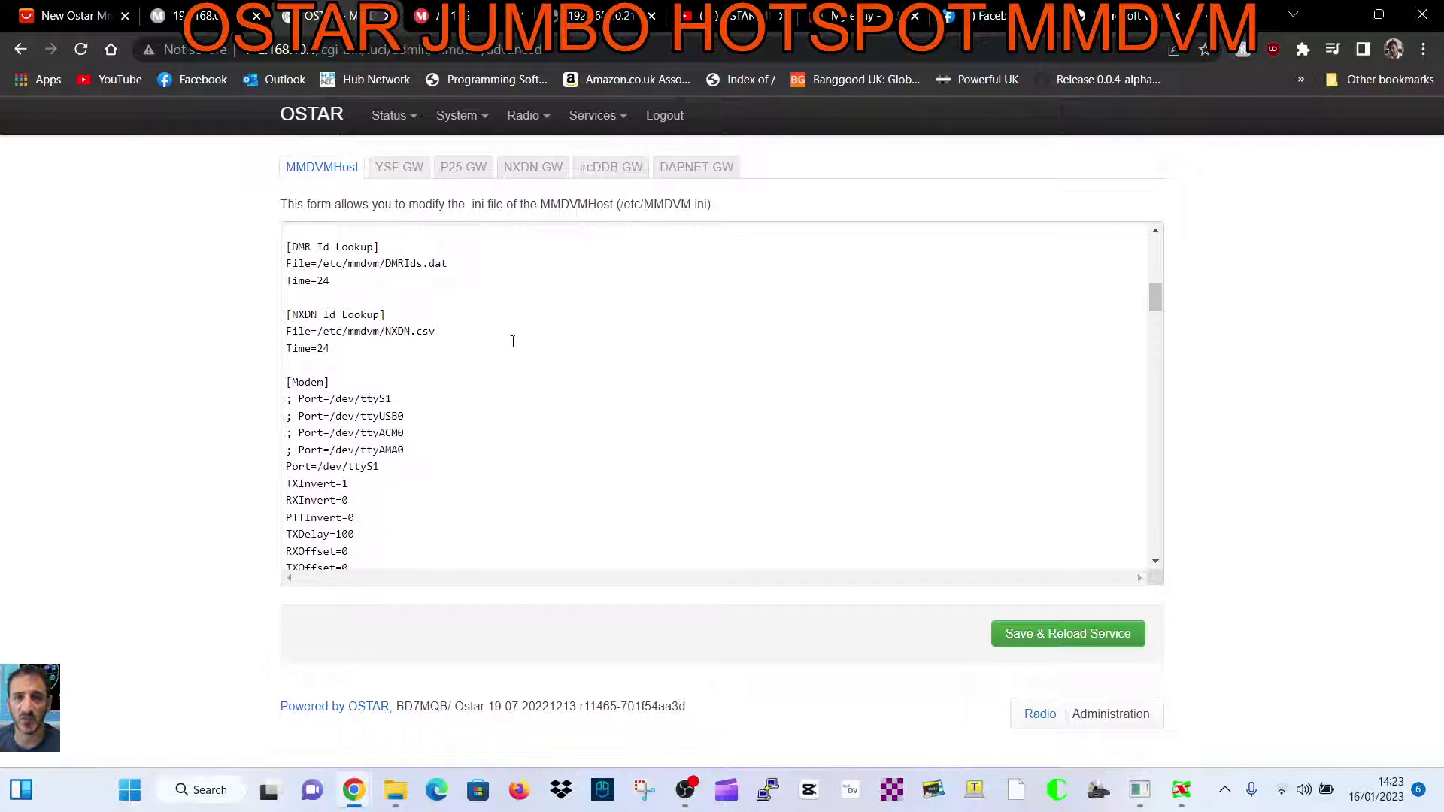
pyautogui.scroll(-6, 542, 345)
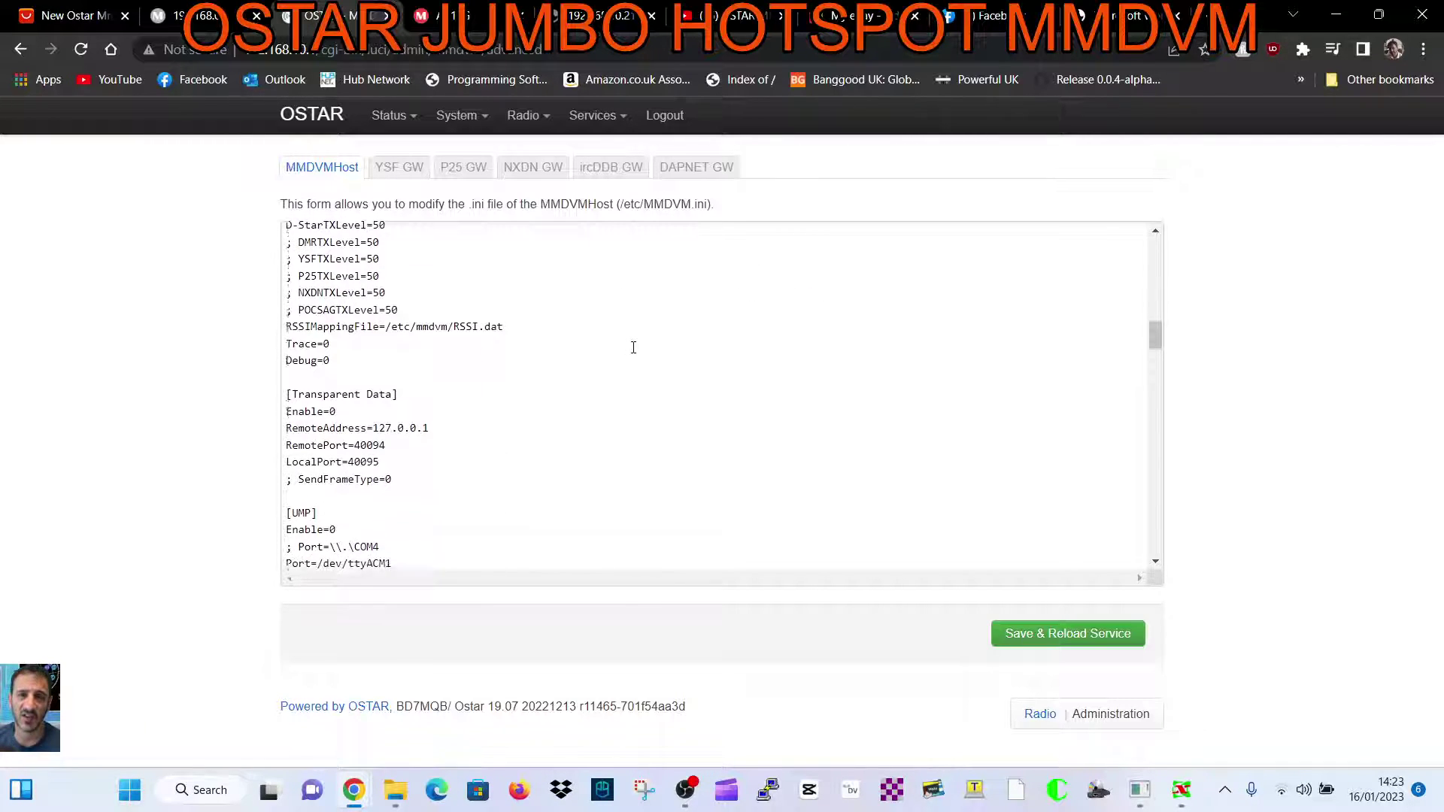
pyautogui.scroll(-3, 634, 347)
pyautogui.scroll(12, 633, 346)
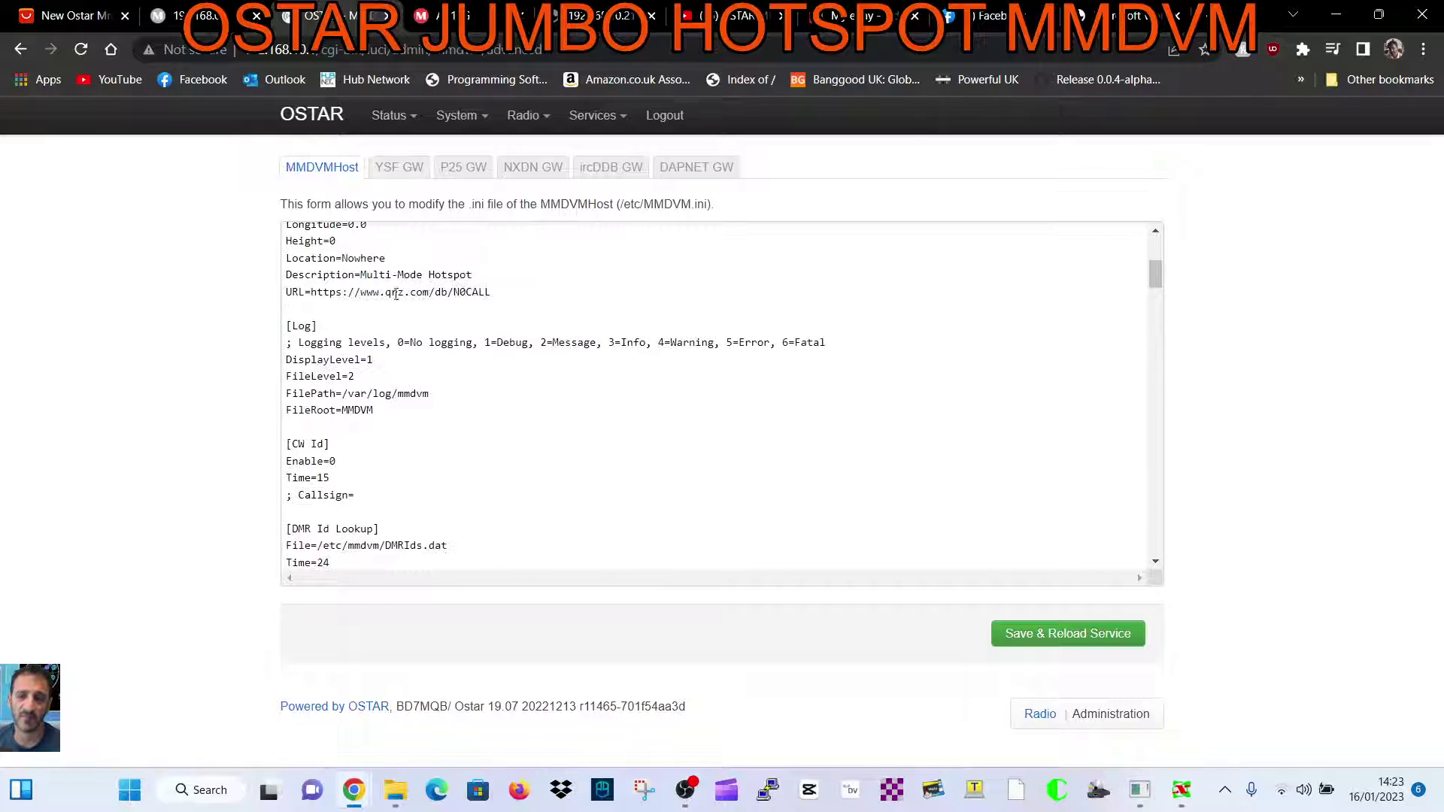
pyautogui.scroll(3, 513, 299)
pyautogui.scroll(-13, 624, 339)
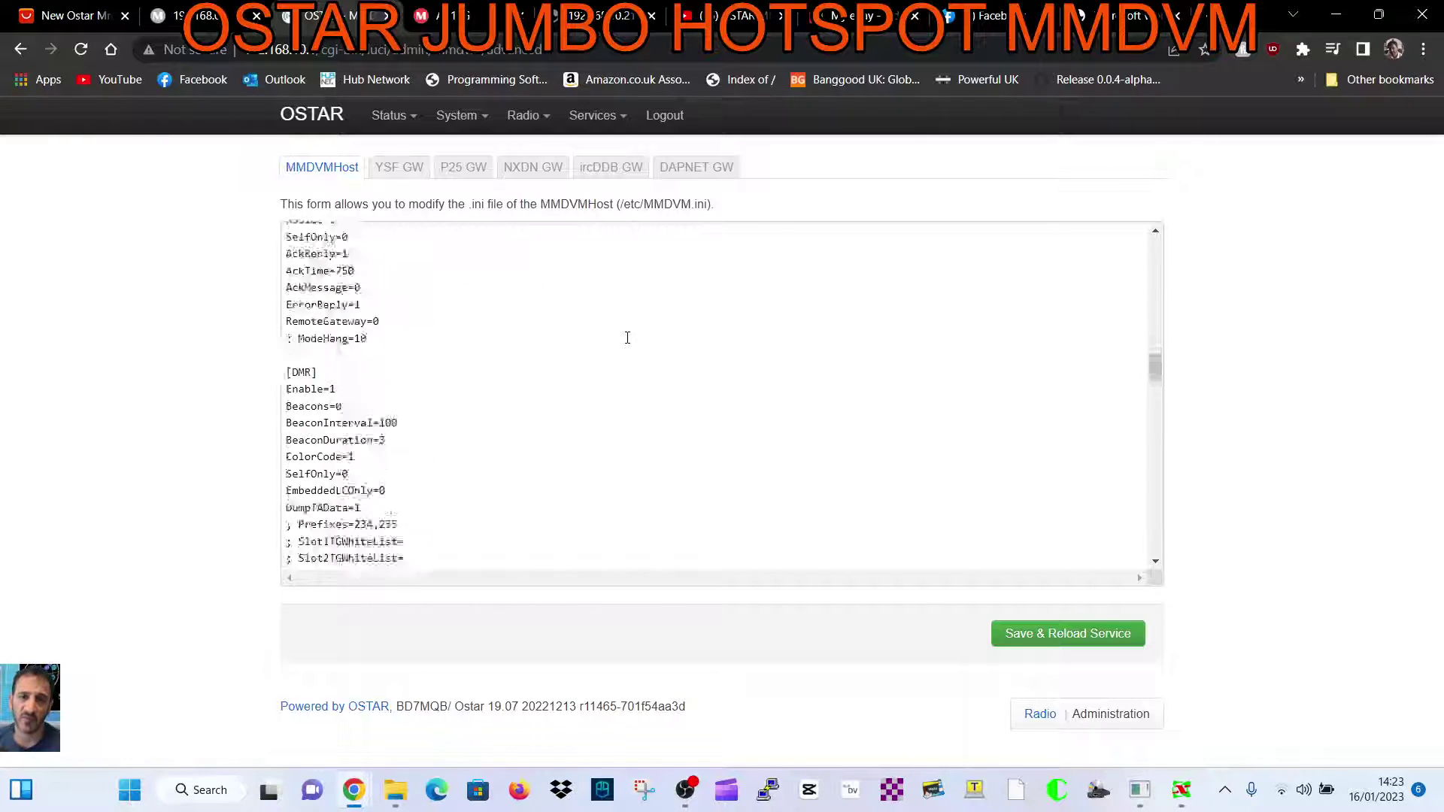
pyautogui.scroll(-15, 627, 338)
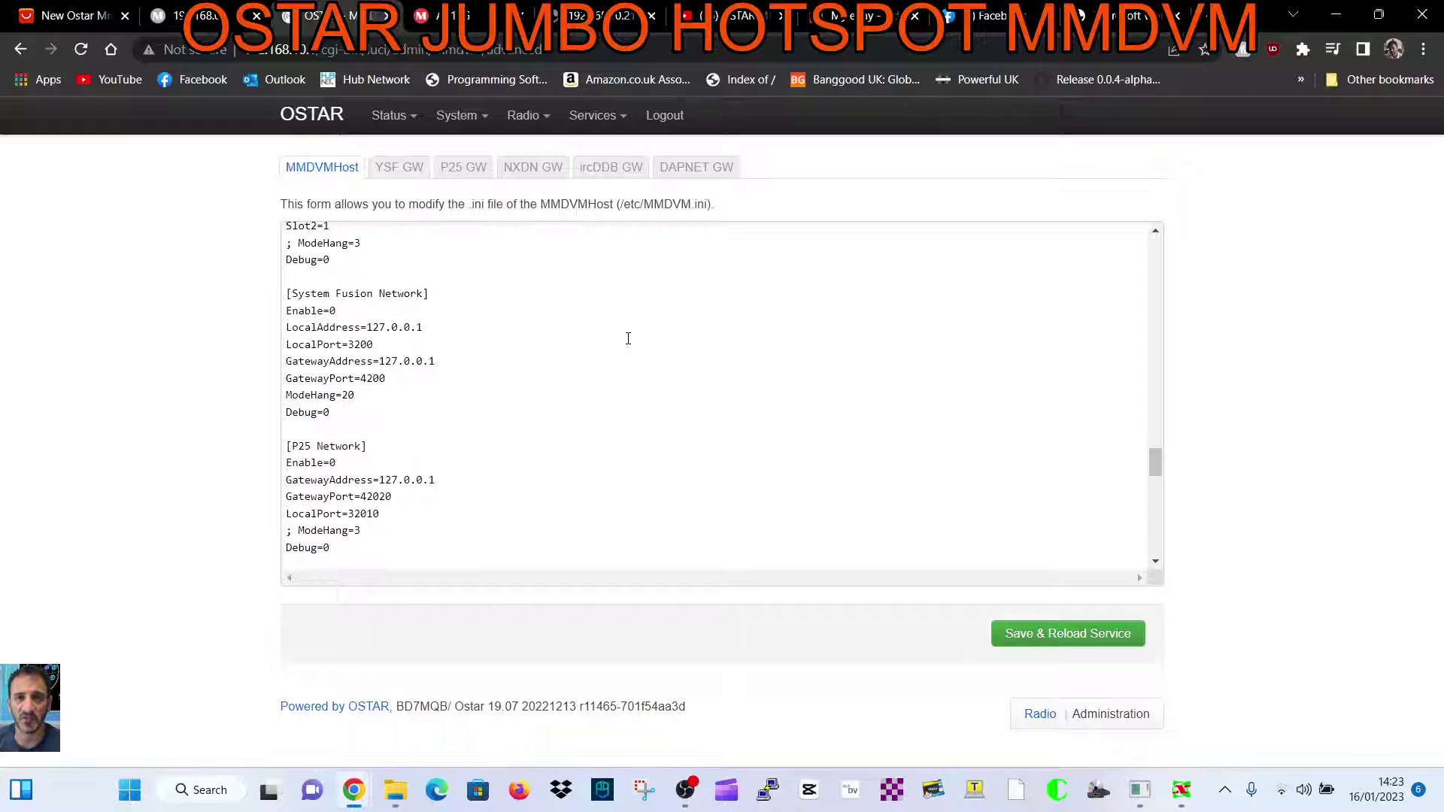
pyautogui.scroll(-12, 628, 339)
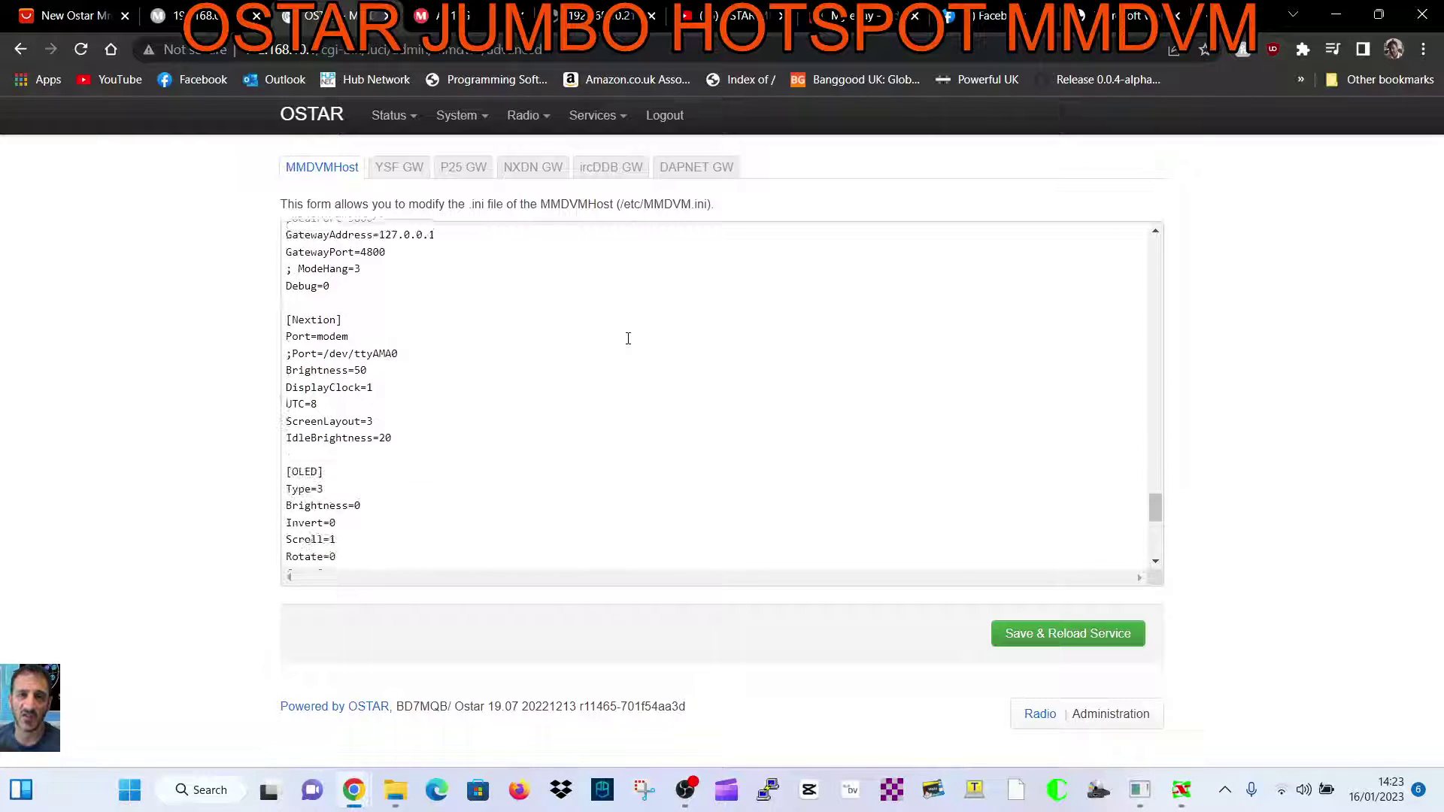
pyautogui.scroll(-3, 628, 338)
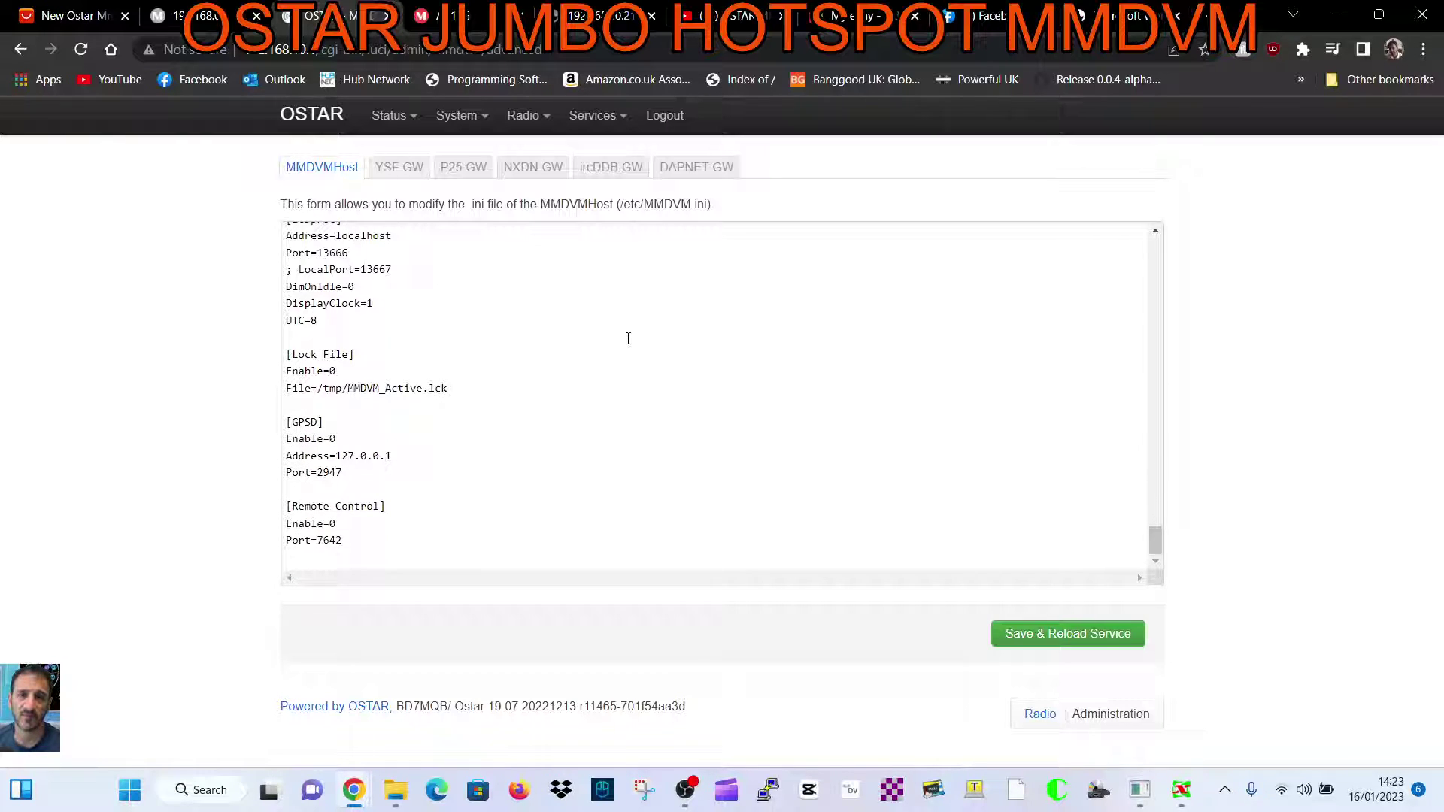
pyautogui.scroll(6, 628, 338)
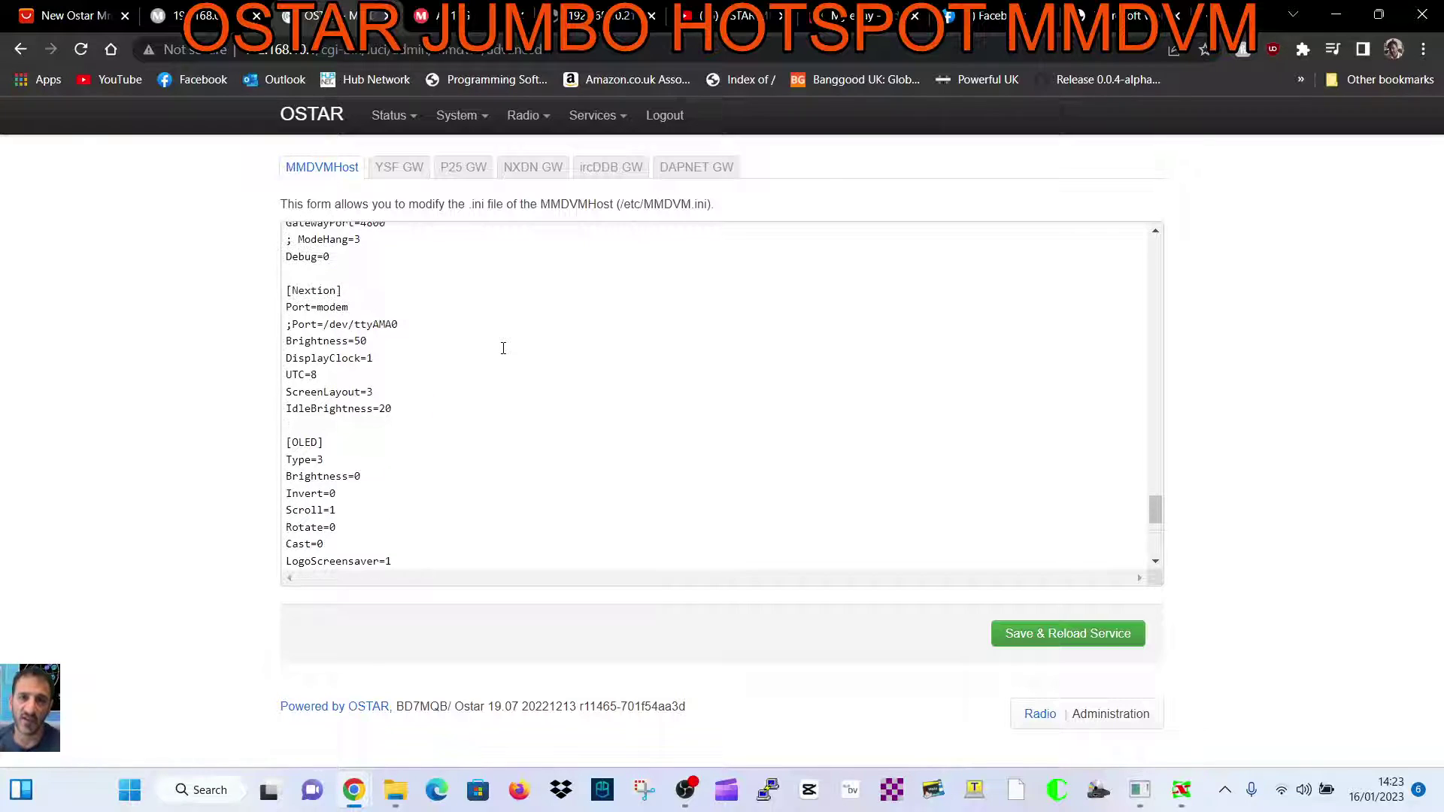
pyautogui.scroll(-2, 503, 348)
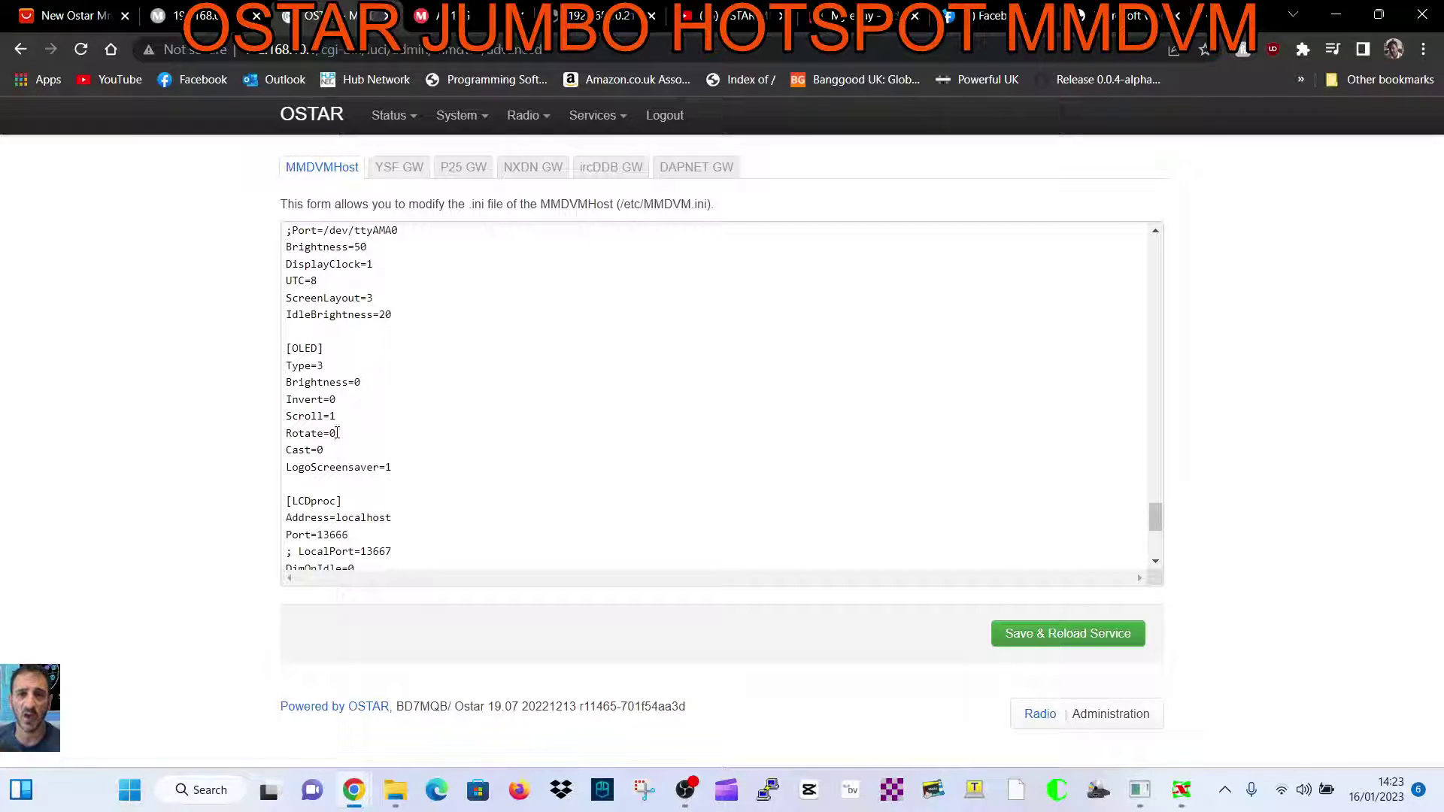
# Change the [OLED] Rotate value from 0 to 1, then scroll back to the file's top
pyautogui.click(339, 433)
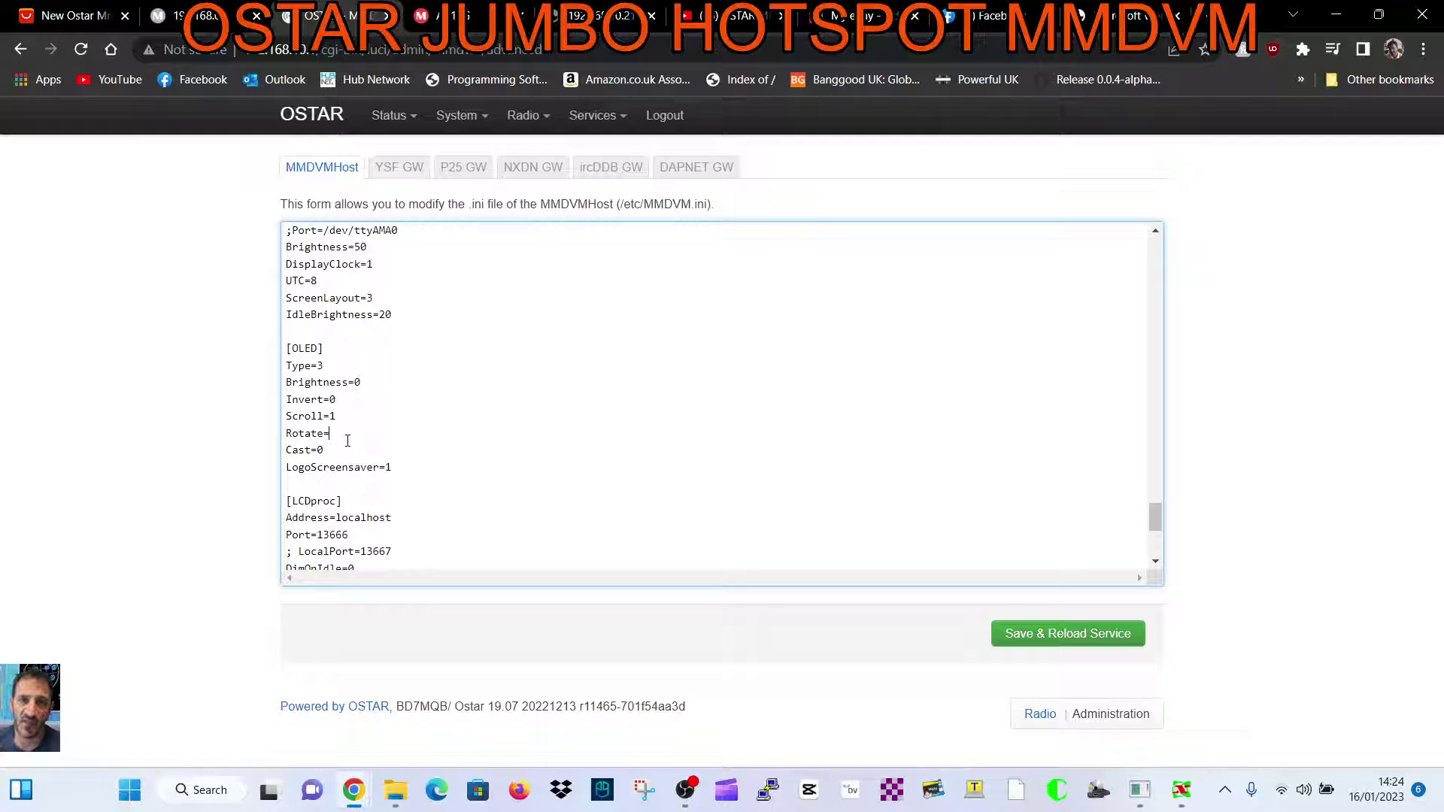
pyautogui.write('1')
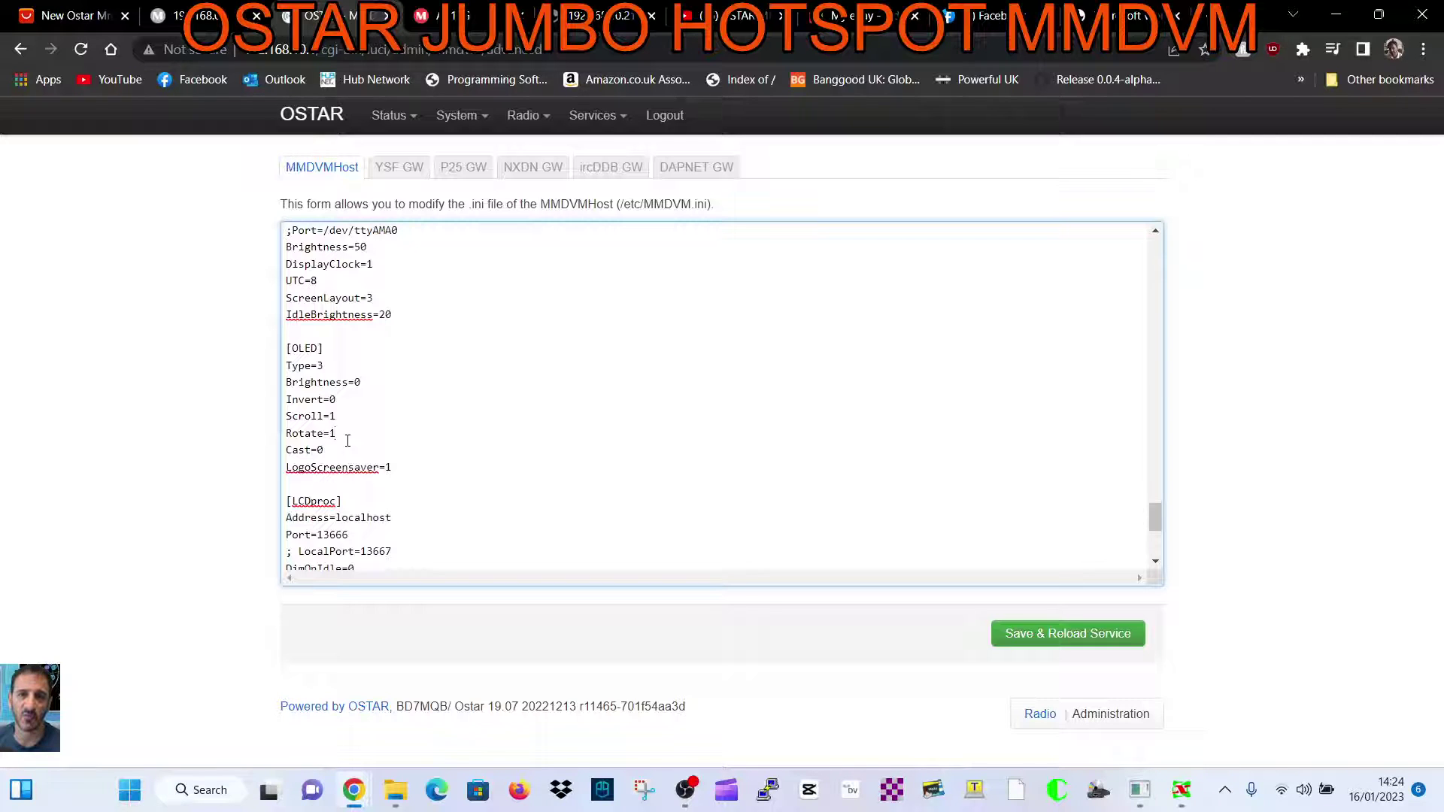
pyautogui.scroll(3, 485, 407)
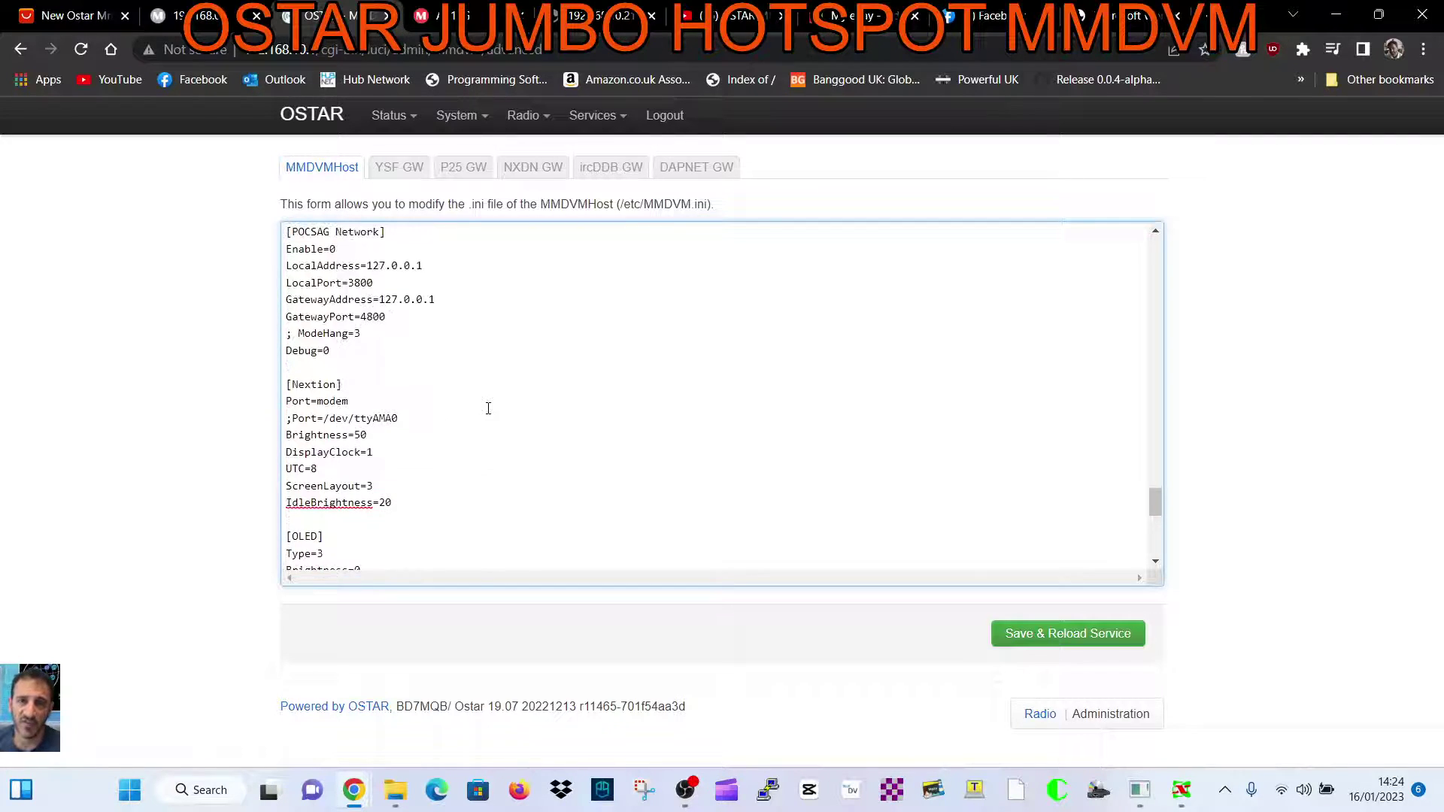
pyautogui.scroll(1, 506, 393)
pyautogui.scroll(1, 510, 393)
pyautogui.scroll(-2, 527, 387)
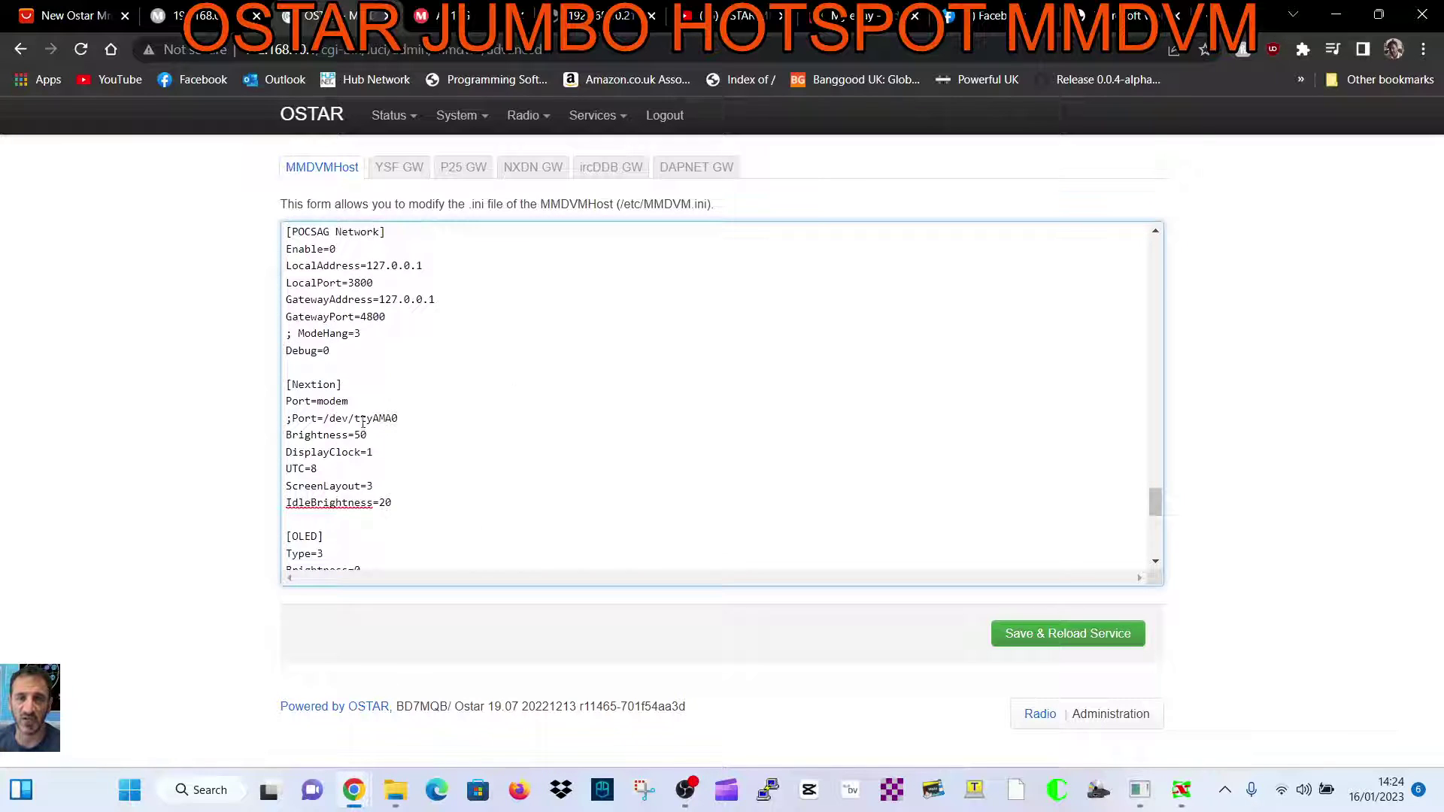
pyautogui.scroll(2, 626, 375)
pyautogui.scroll(3, 594, 362)
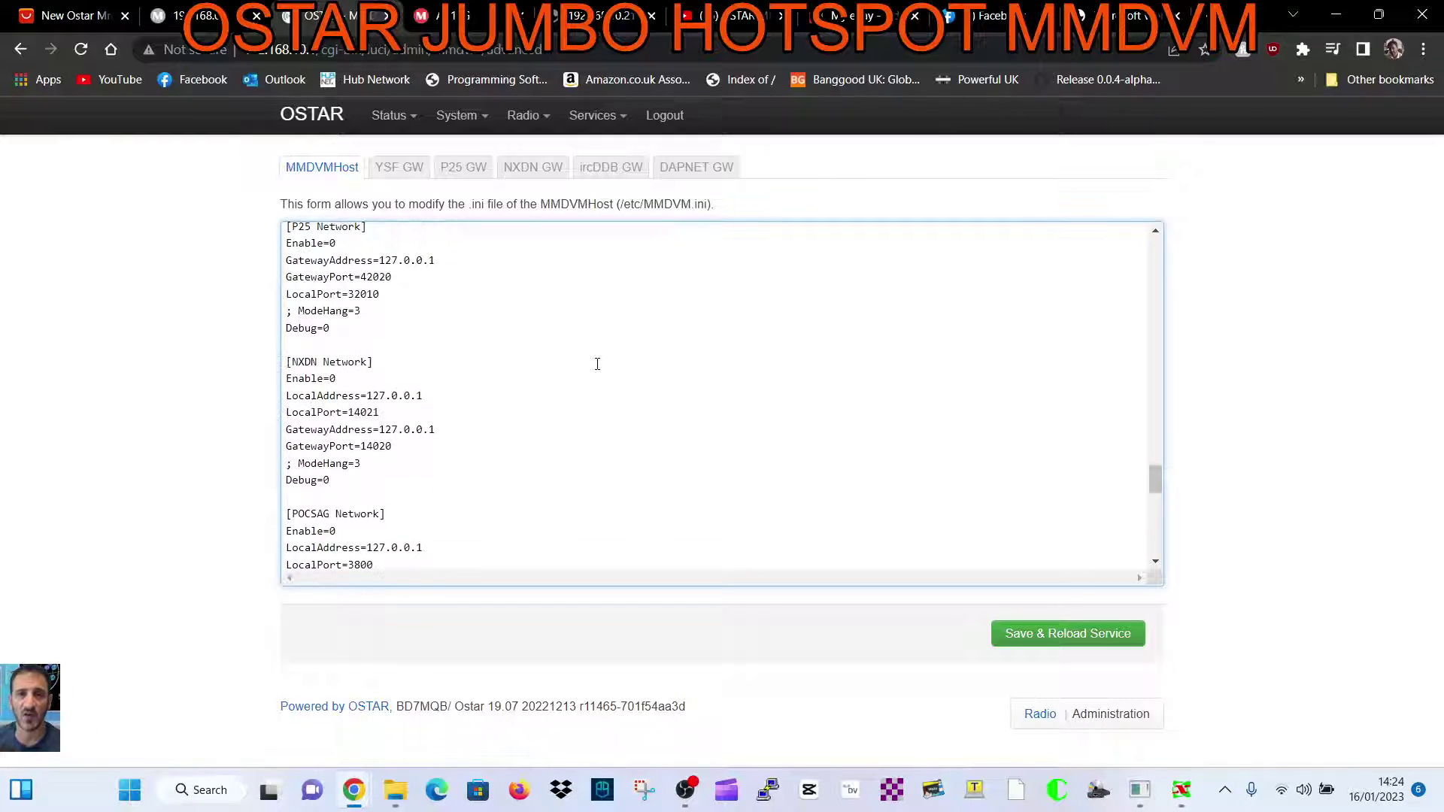
pyautogui.scroll(1, 600, 364)
pyautogui.scroll(2, 600, 364)
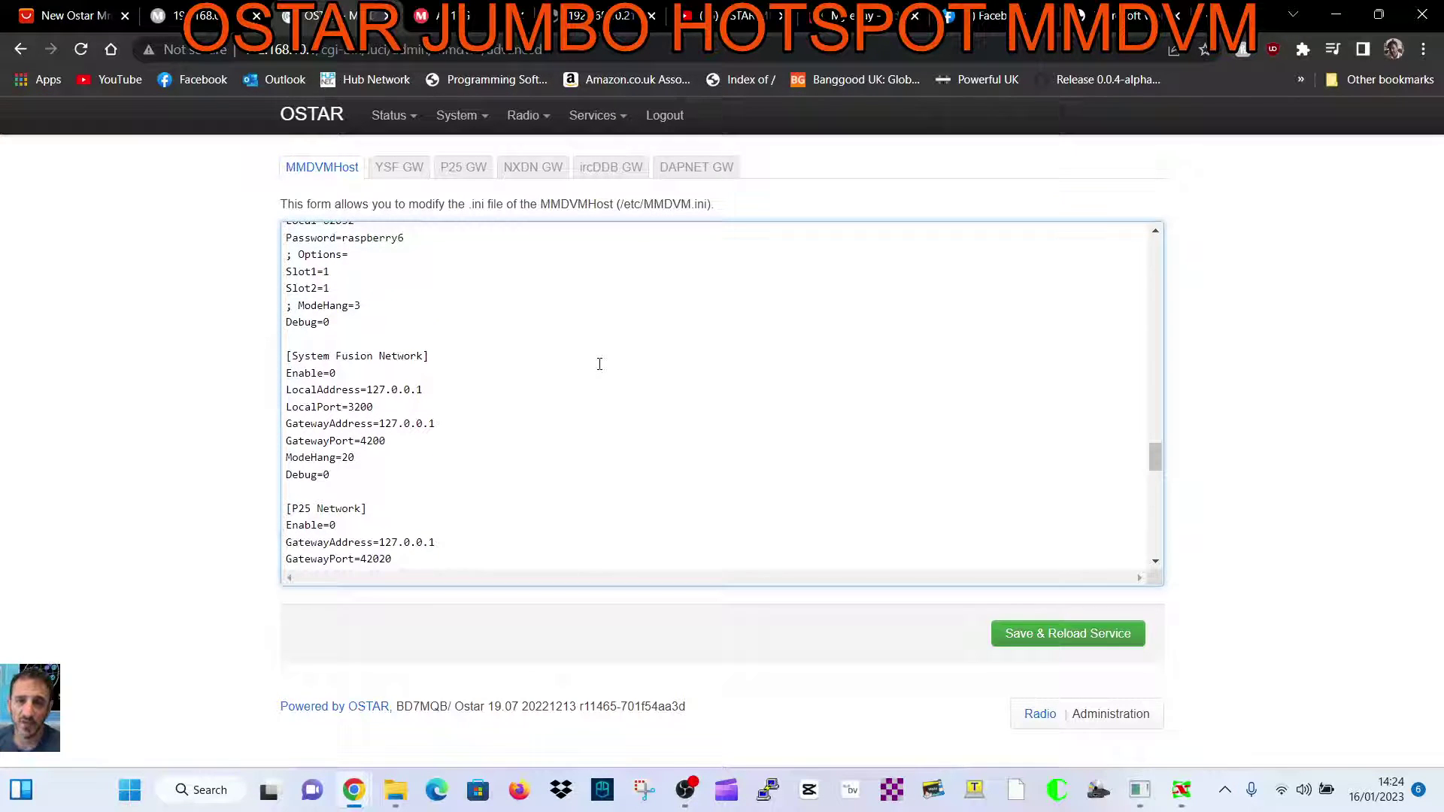
pyautogui.scroll(2, 600, 364)
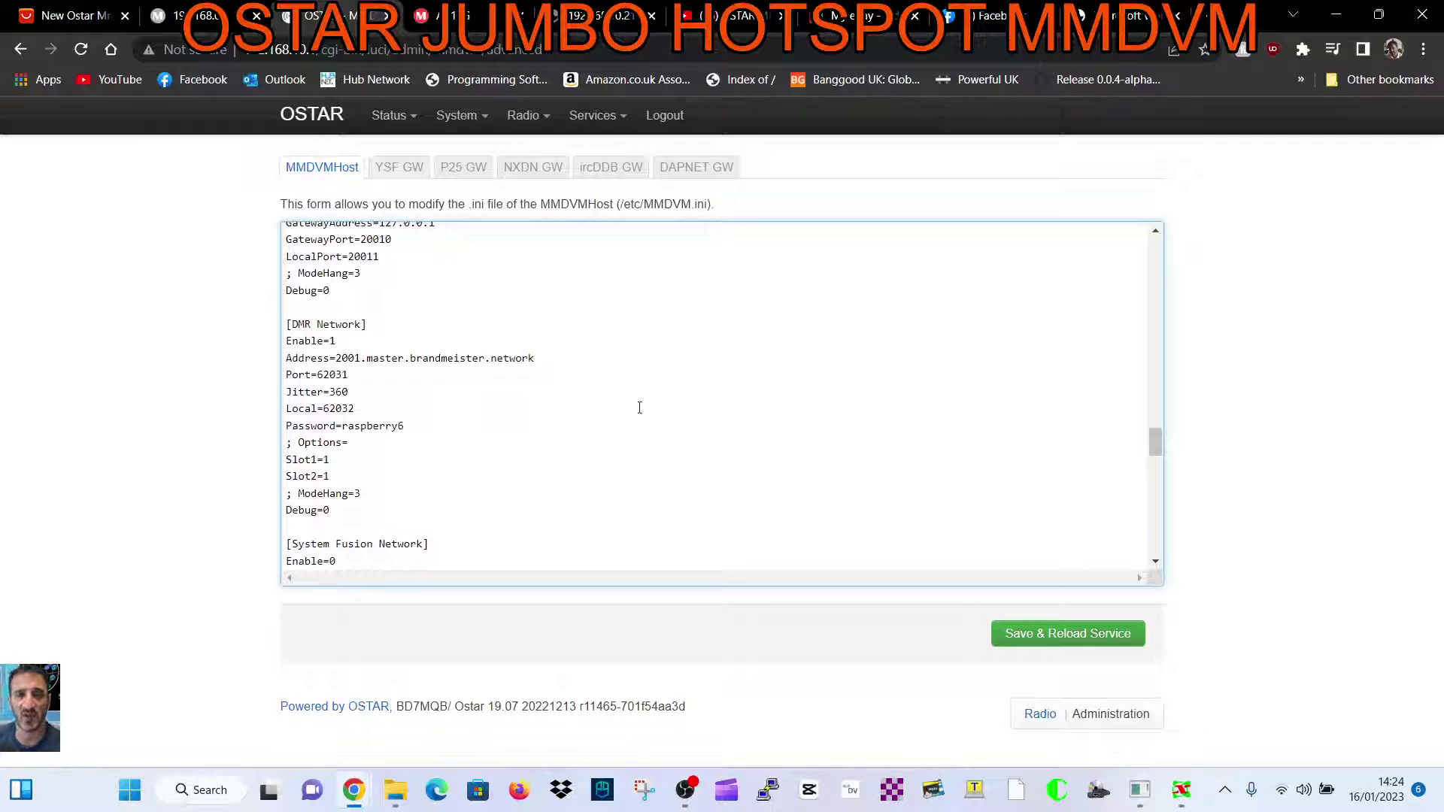
pyautogui.scroll(2, 695, 403)
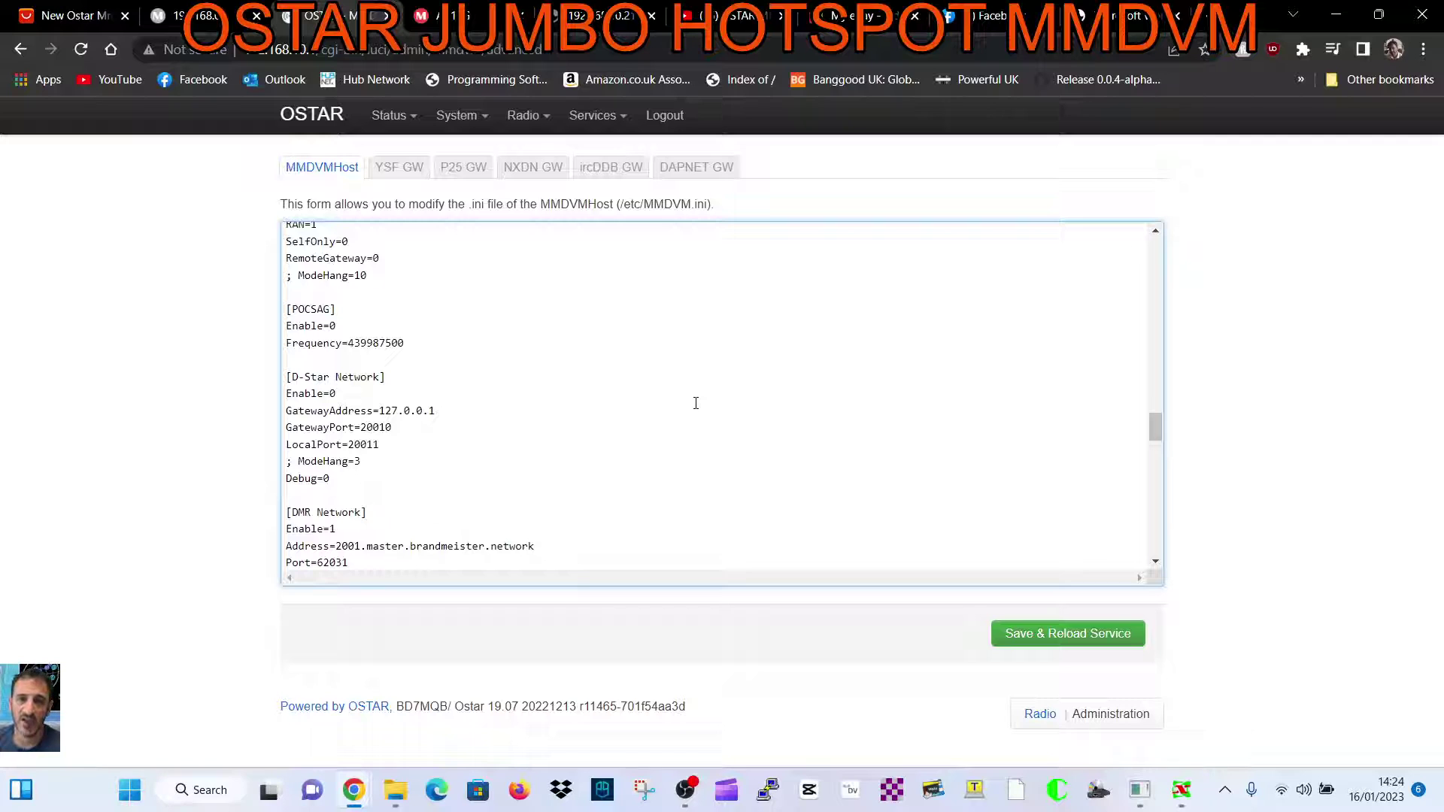
pyautogui.scroll(3, 696, 404)
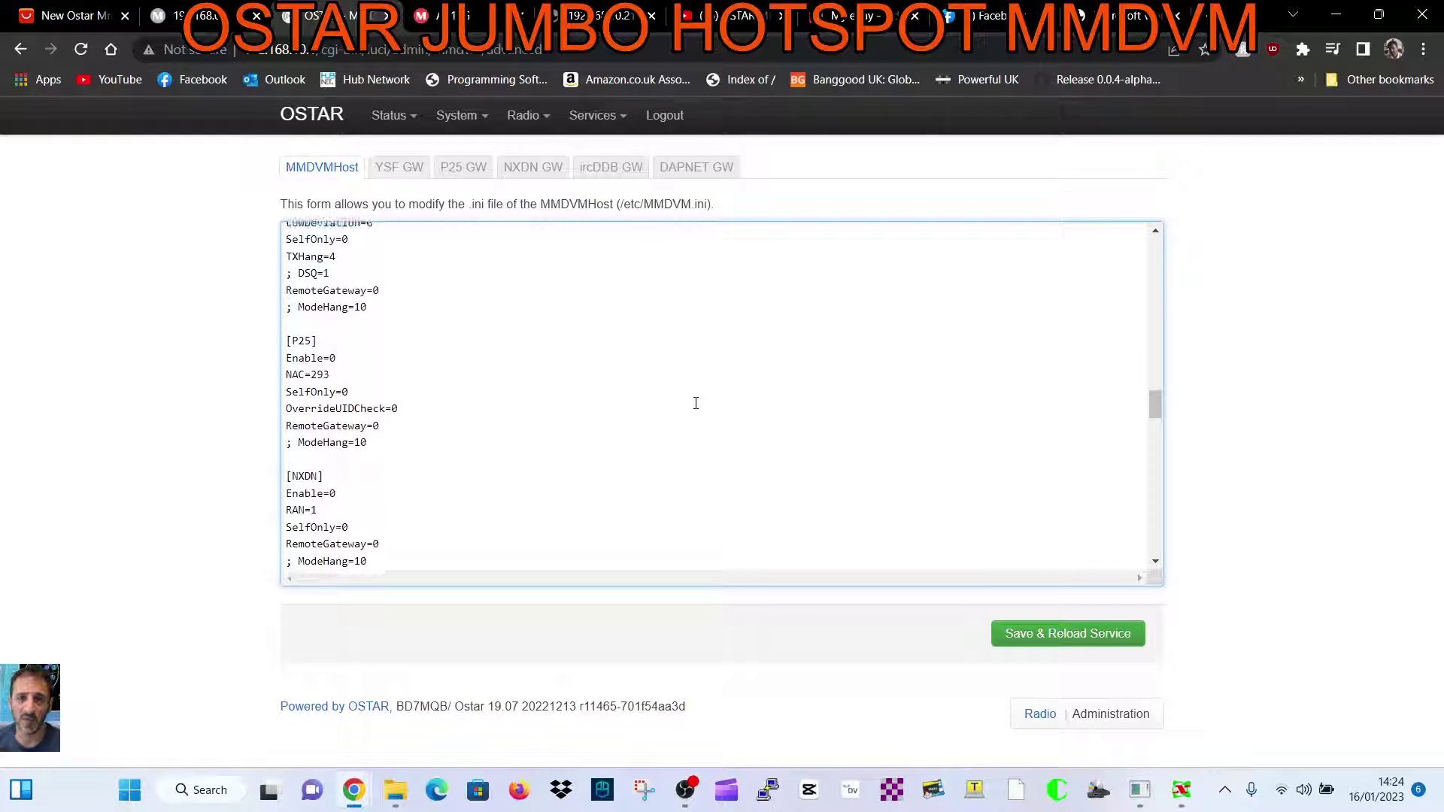
pyautogui.scroll(15, 696, 403)
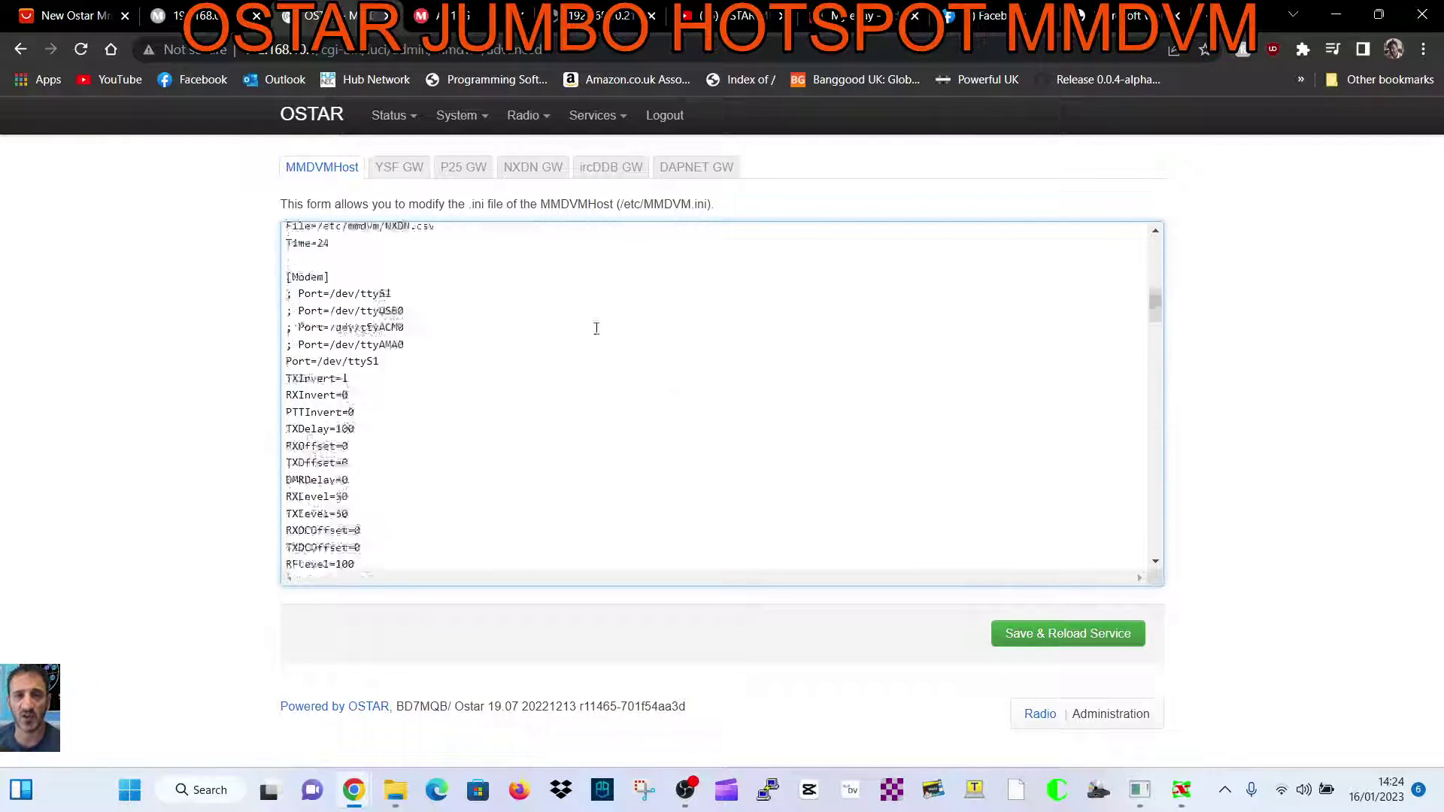
pyautogui.scroll(10, 598, 315)
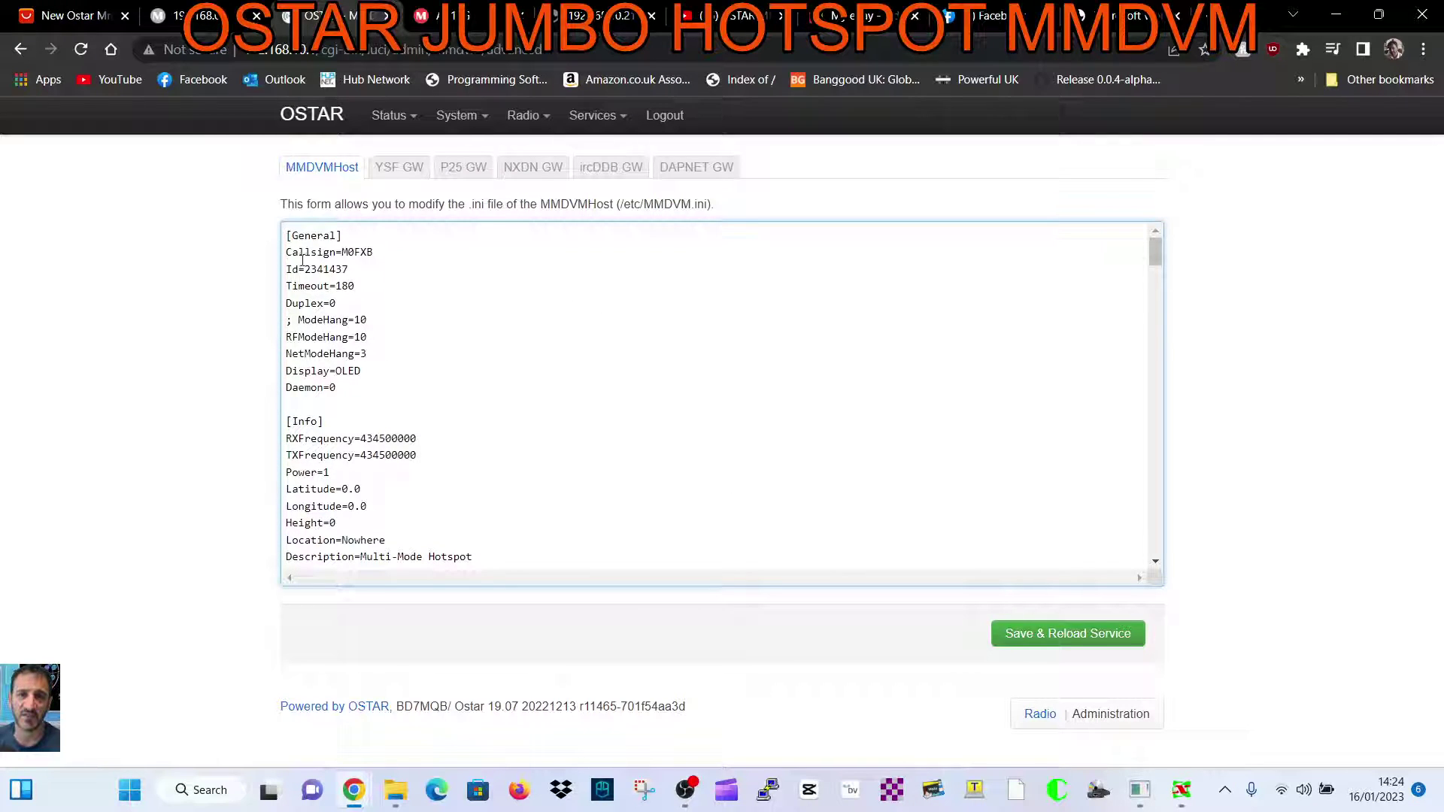
# Save MMDVM.ini with Save & Reload Service, then refresh the page without resubmitting the form
pyautogui.click(1017, 647)
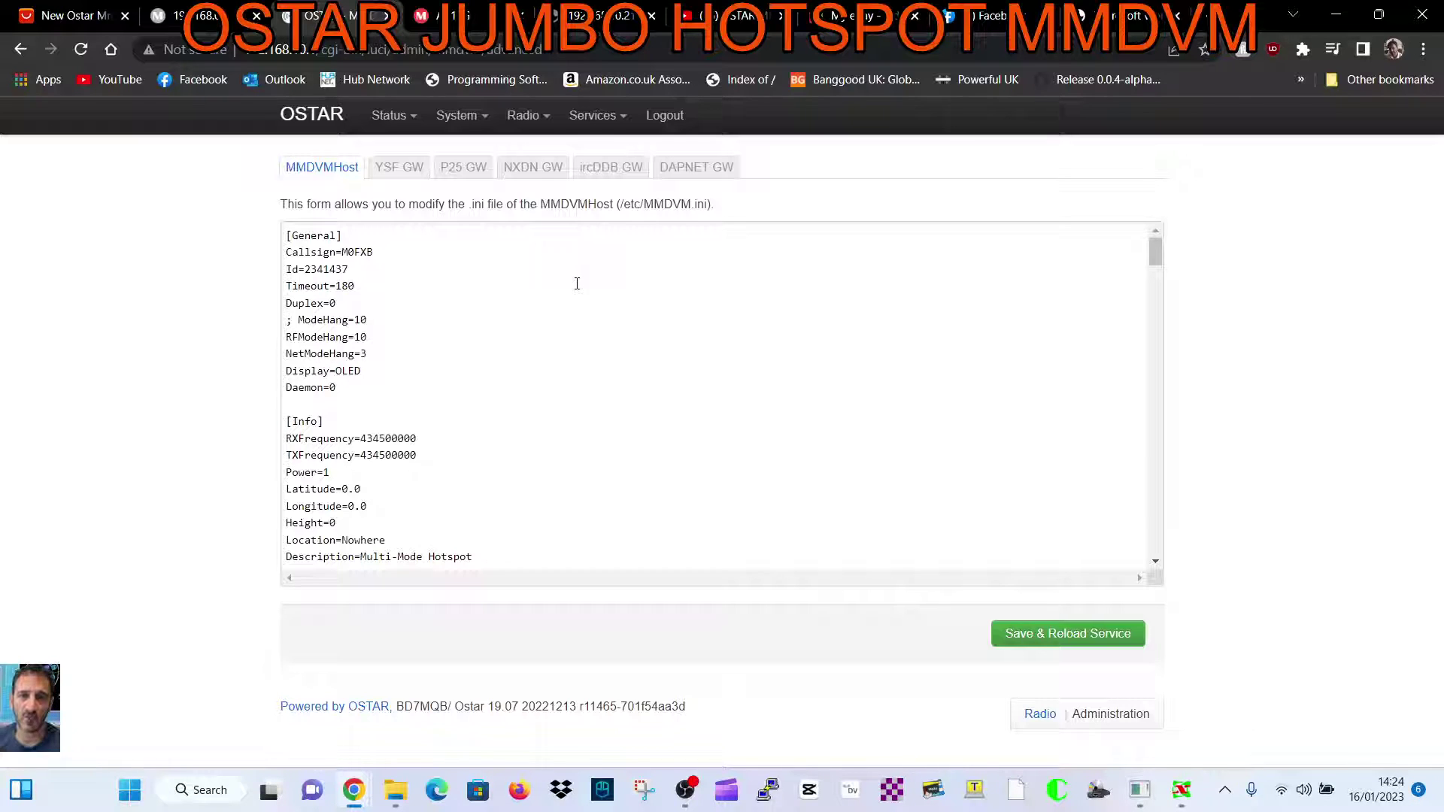
pyautogui.press('F5')
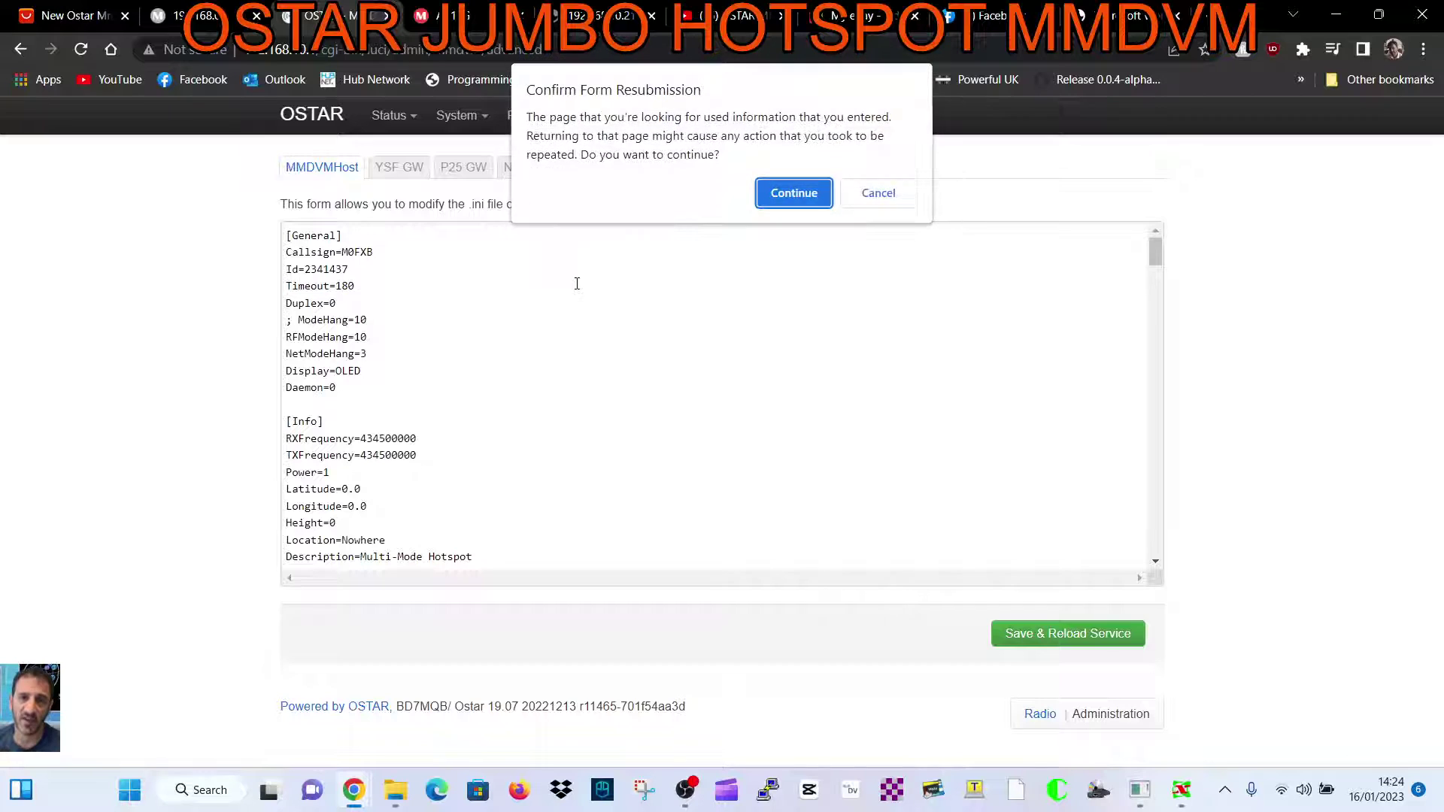
pyautogui.click(878, 193)
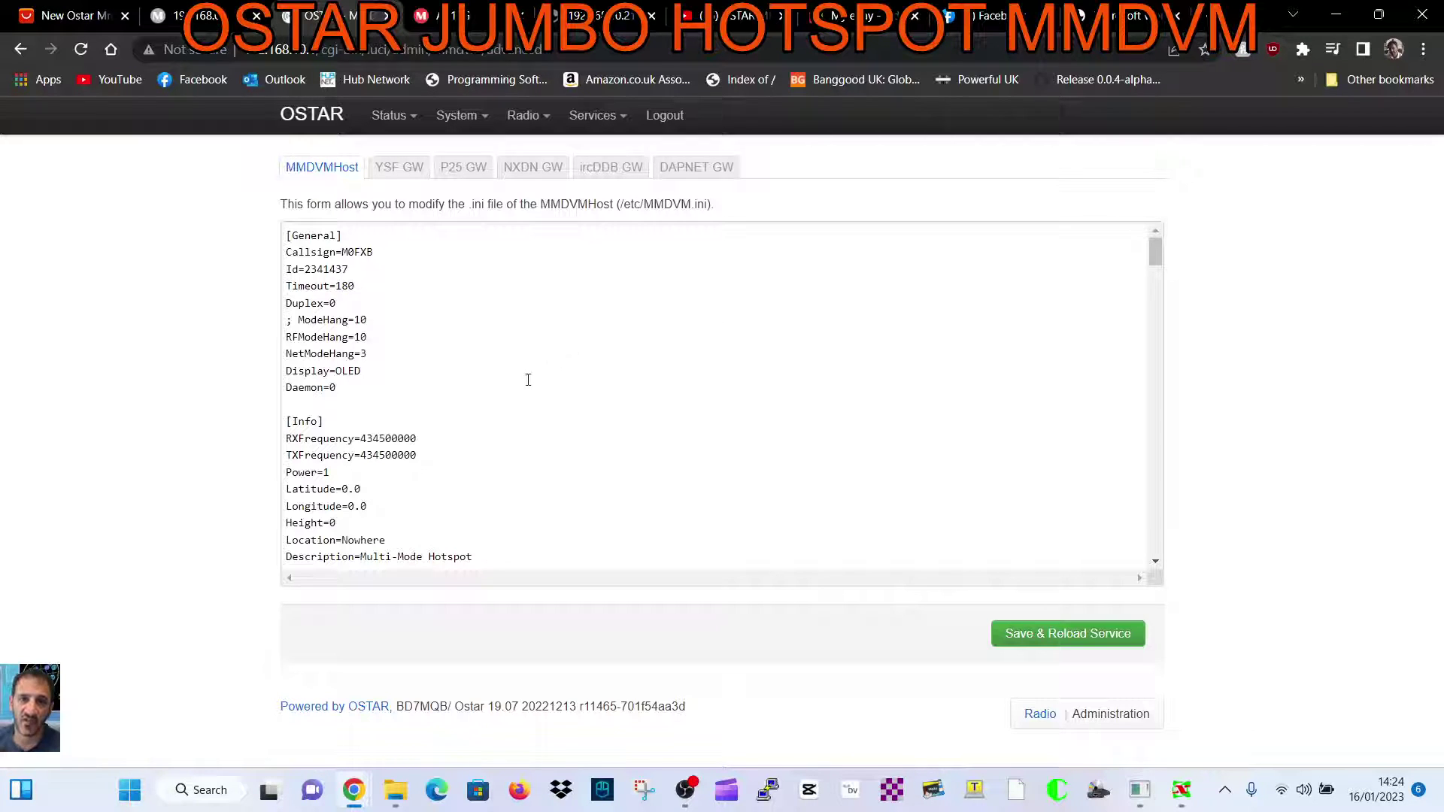
# View the YSFGateway, P25Gateway, NXDNGateway and ircDDBGateway configuration files, scrolling through ircDDBGateway
pyautogui.click(401, 170)
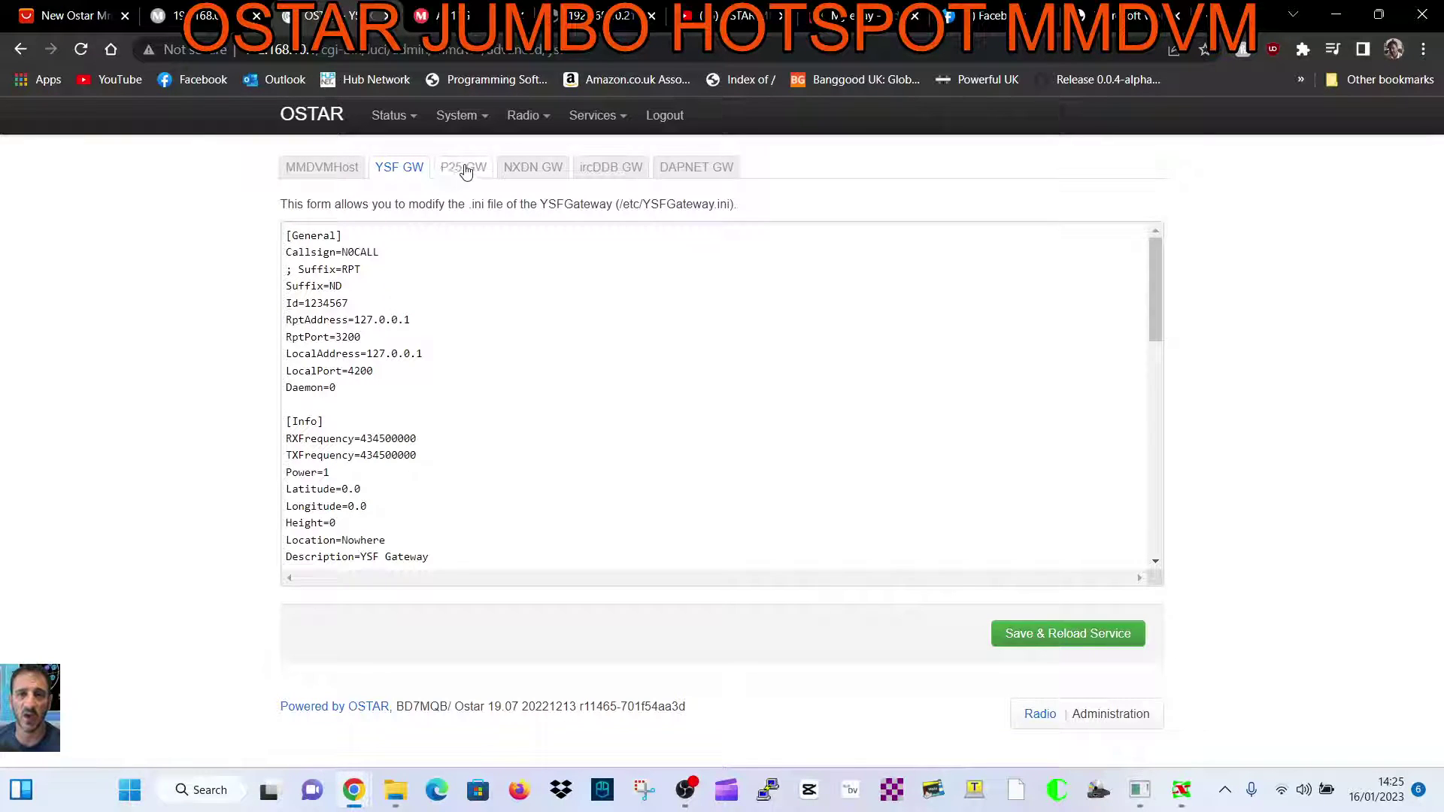
pyautogui.click(463, 168)
pyautogui.click(529, 171)
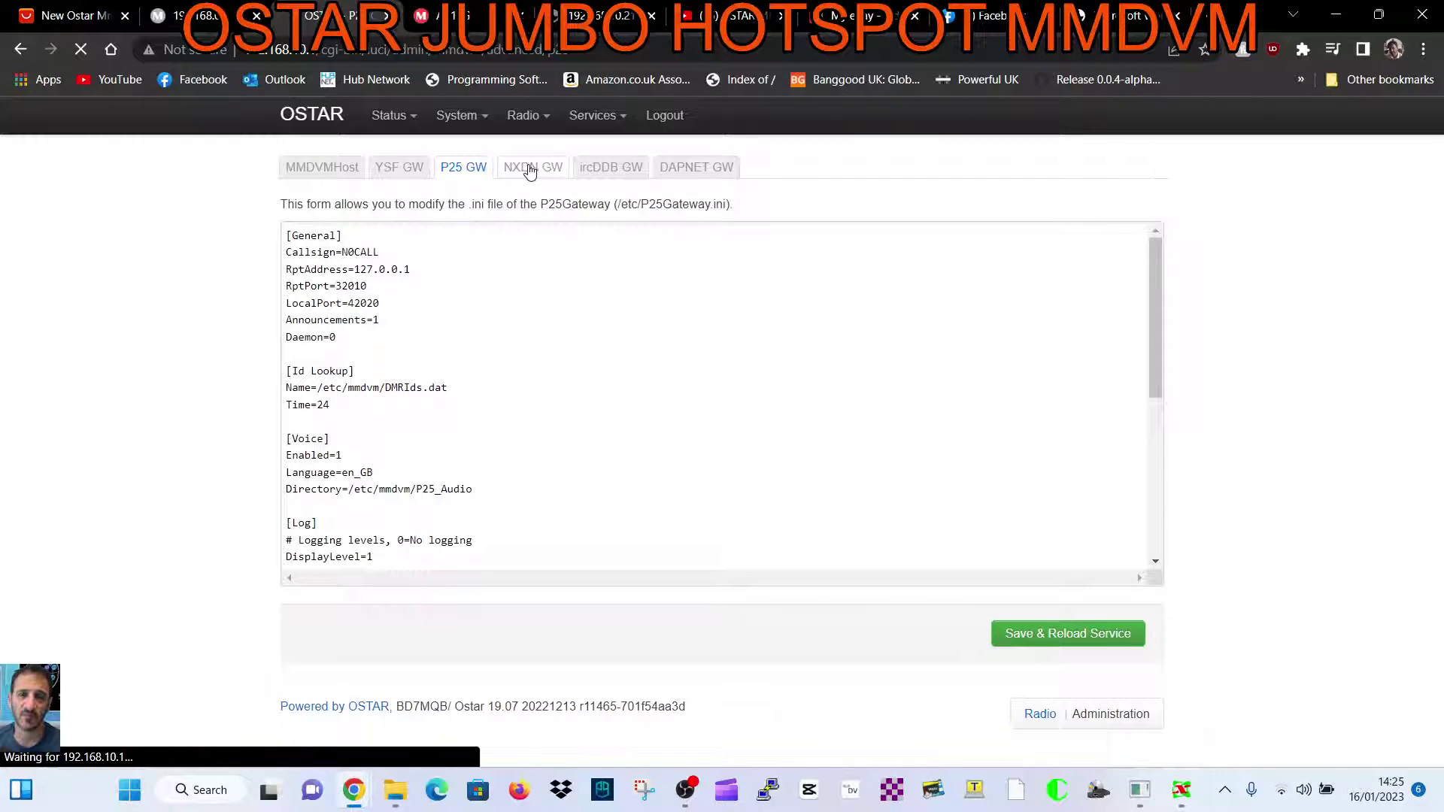
pyautogui.click(624, 172)
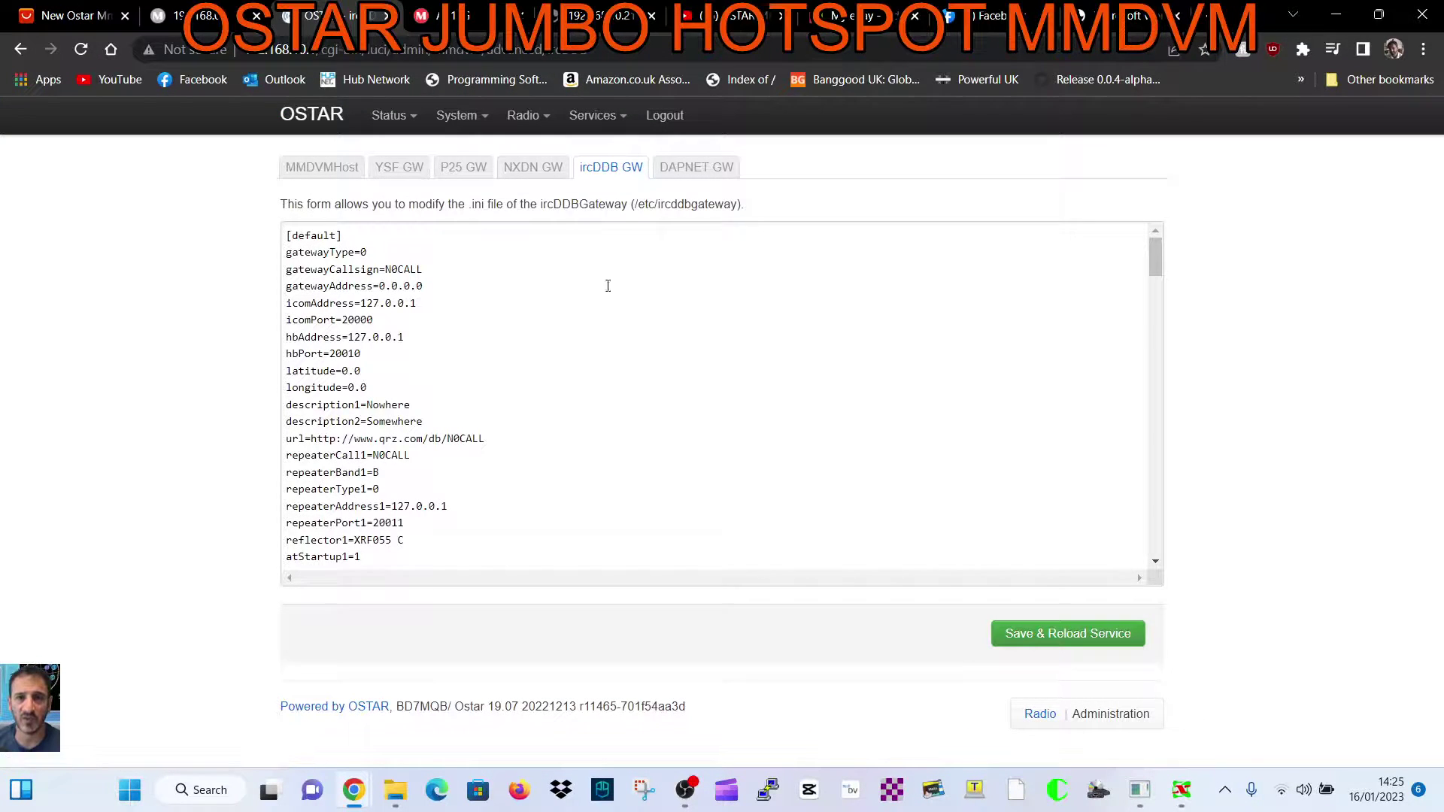
pyautogui.scroll(-9, 599, 397)
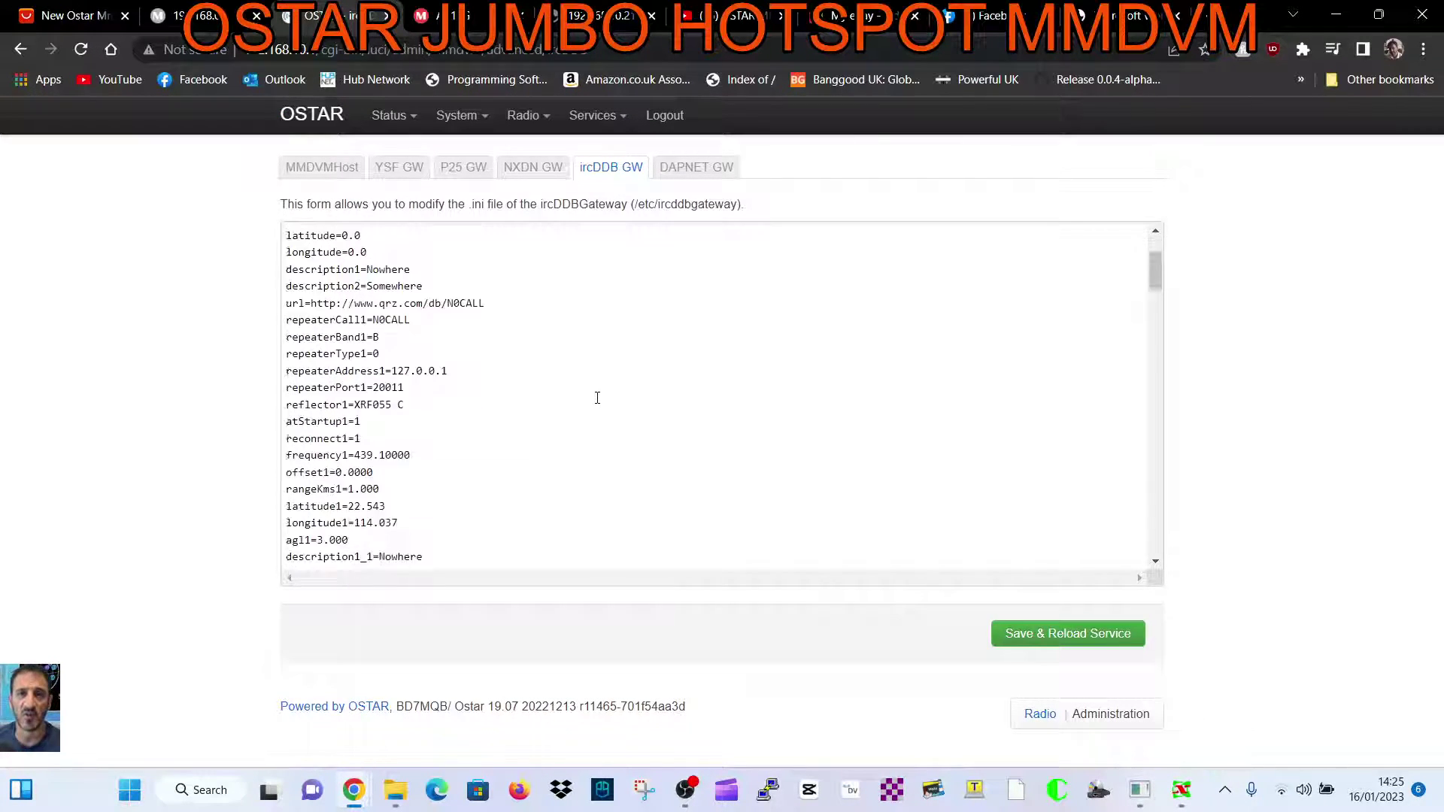
pyautogui.scroll(8, 597, 397)
pyautogui.scroll(-9, 594, 397)
pyautogui.scroll(2, 593, 396)
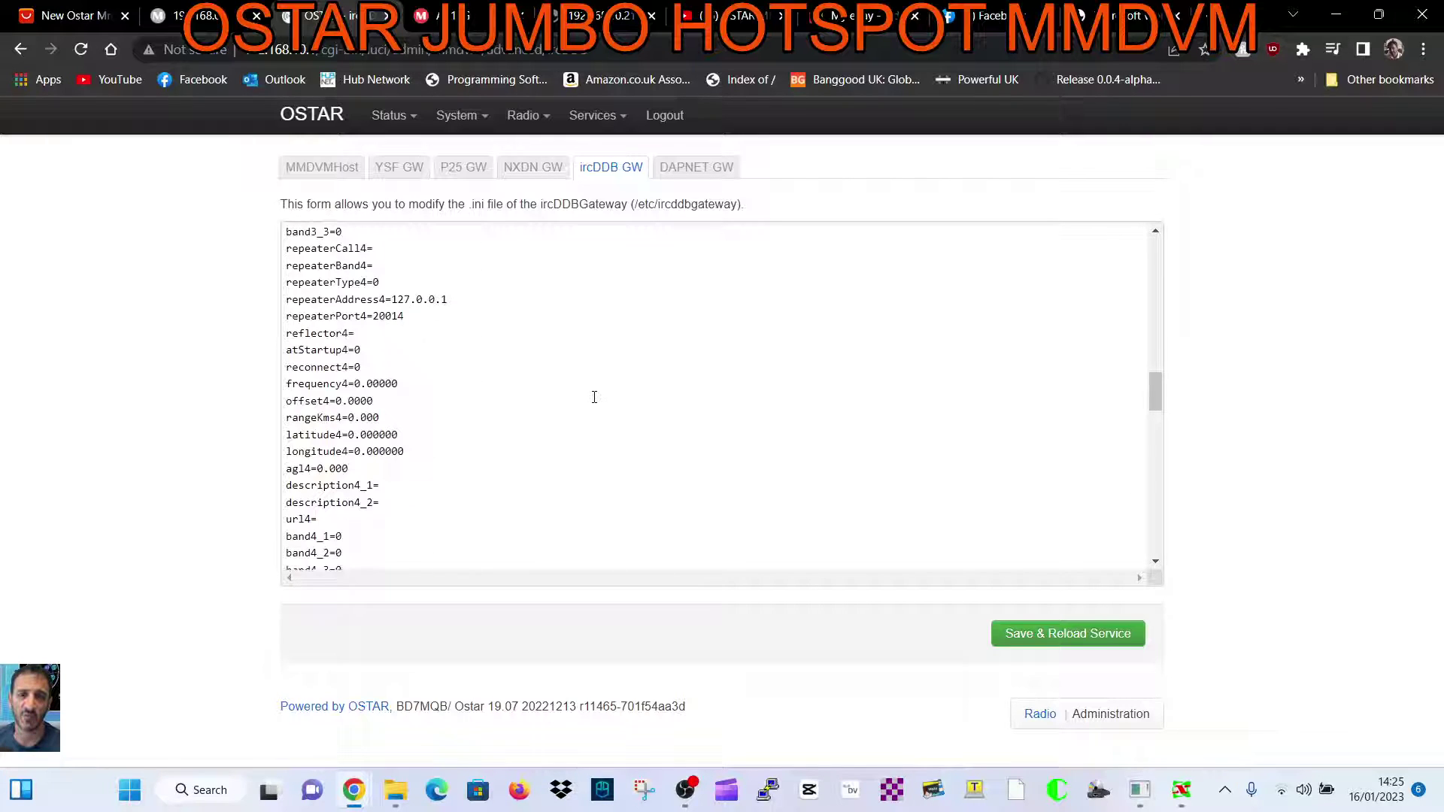
pyautogui.scroll(-1, 592, 396)
# View the DAPNETGateway.ini file, showing Callsign=N0CALL and RptPort=3800
pyautogui.click(718, 173)
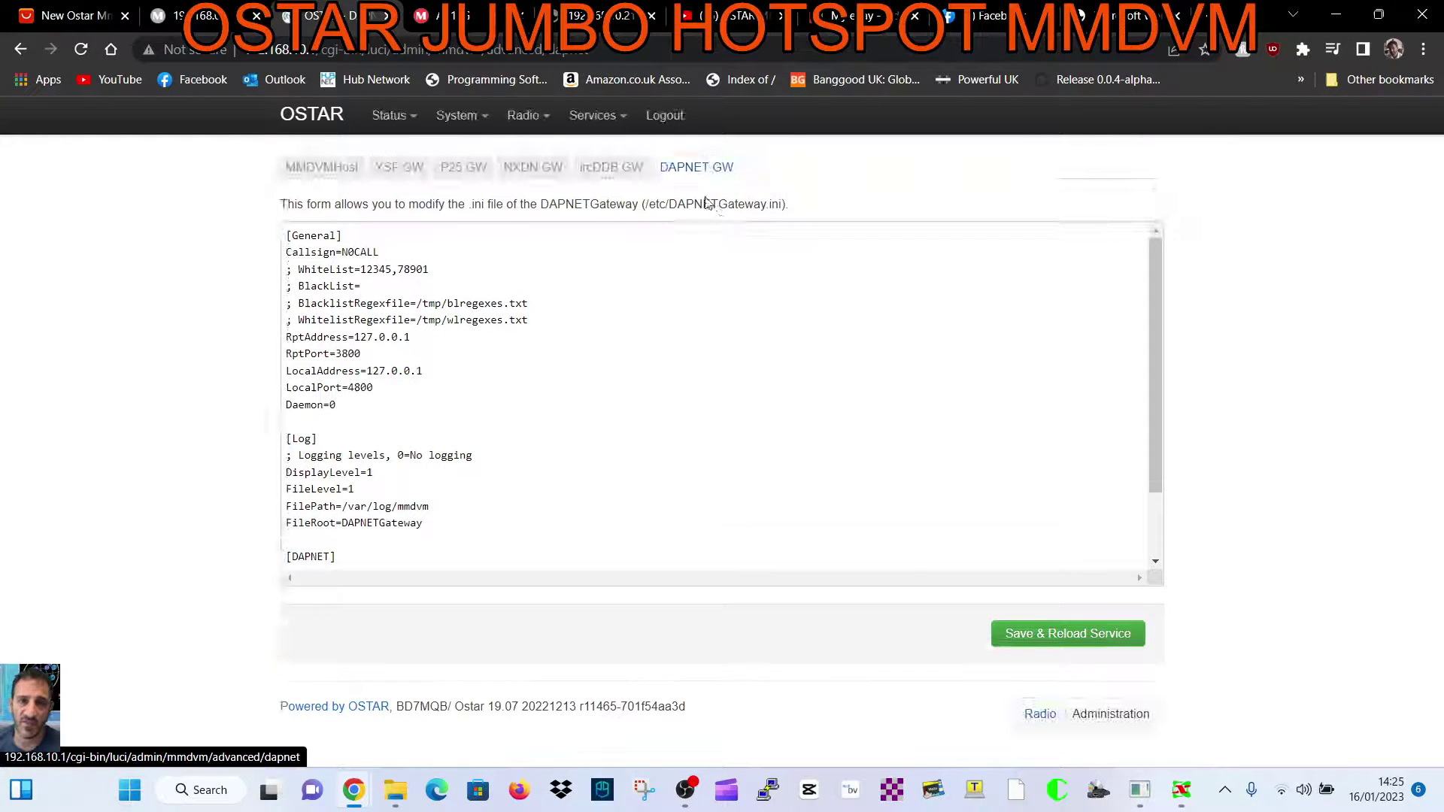
pyautogui.scroll(-2, 703, 323)
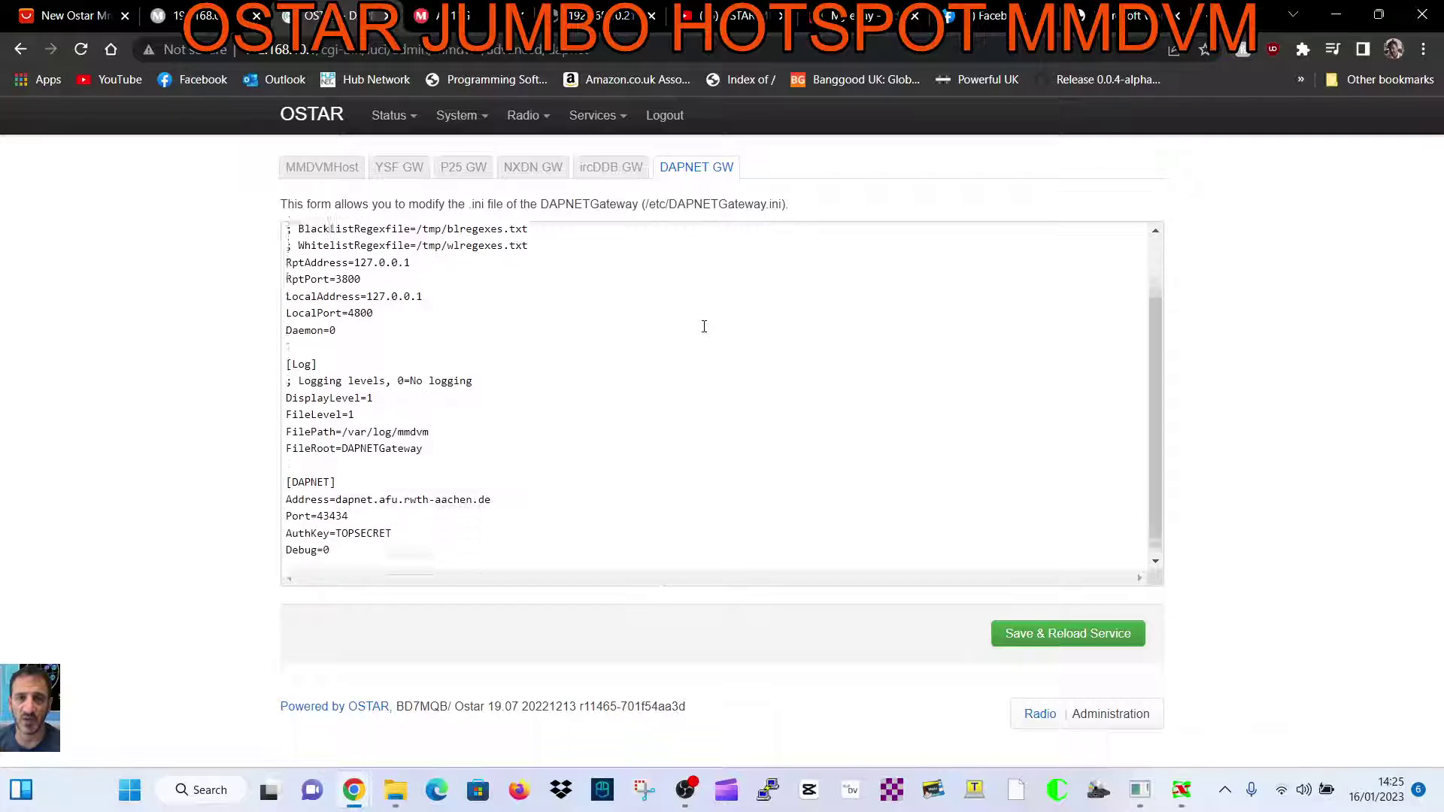
pyautogui.scroll(2, 612, 290)
pyautogui.scroll(-1, 451, 376)
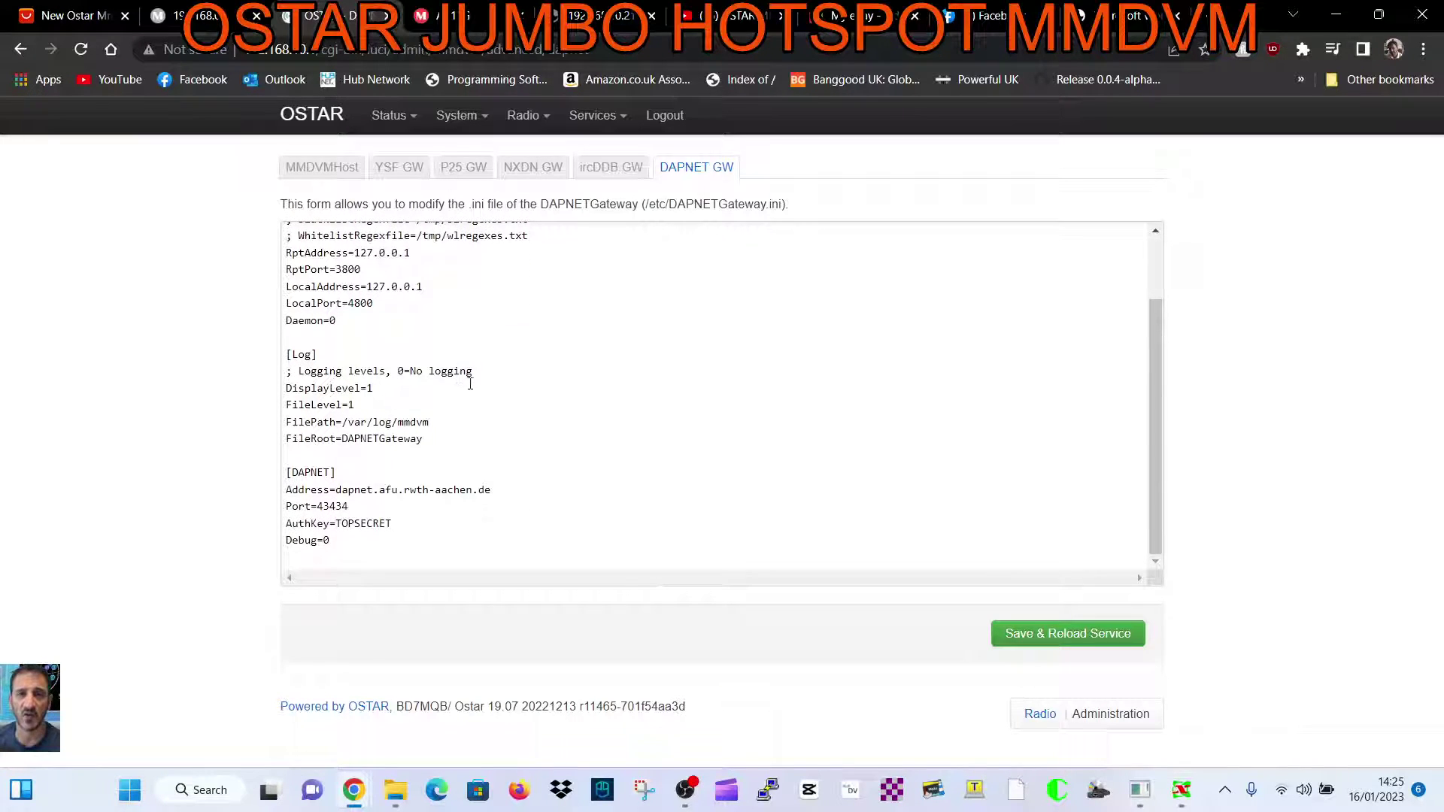
pyautogui.scroll(2, 471, 377)
# Show Travelmate's Wireless Stations list with the MERCURY2GHZ and yourssid psk2 uplinks
pyautogui.moveTo(597, 119)
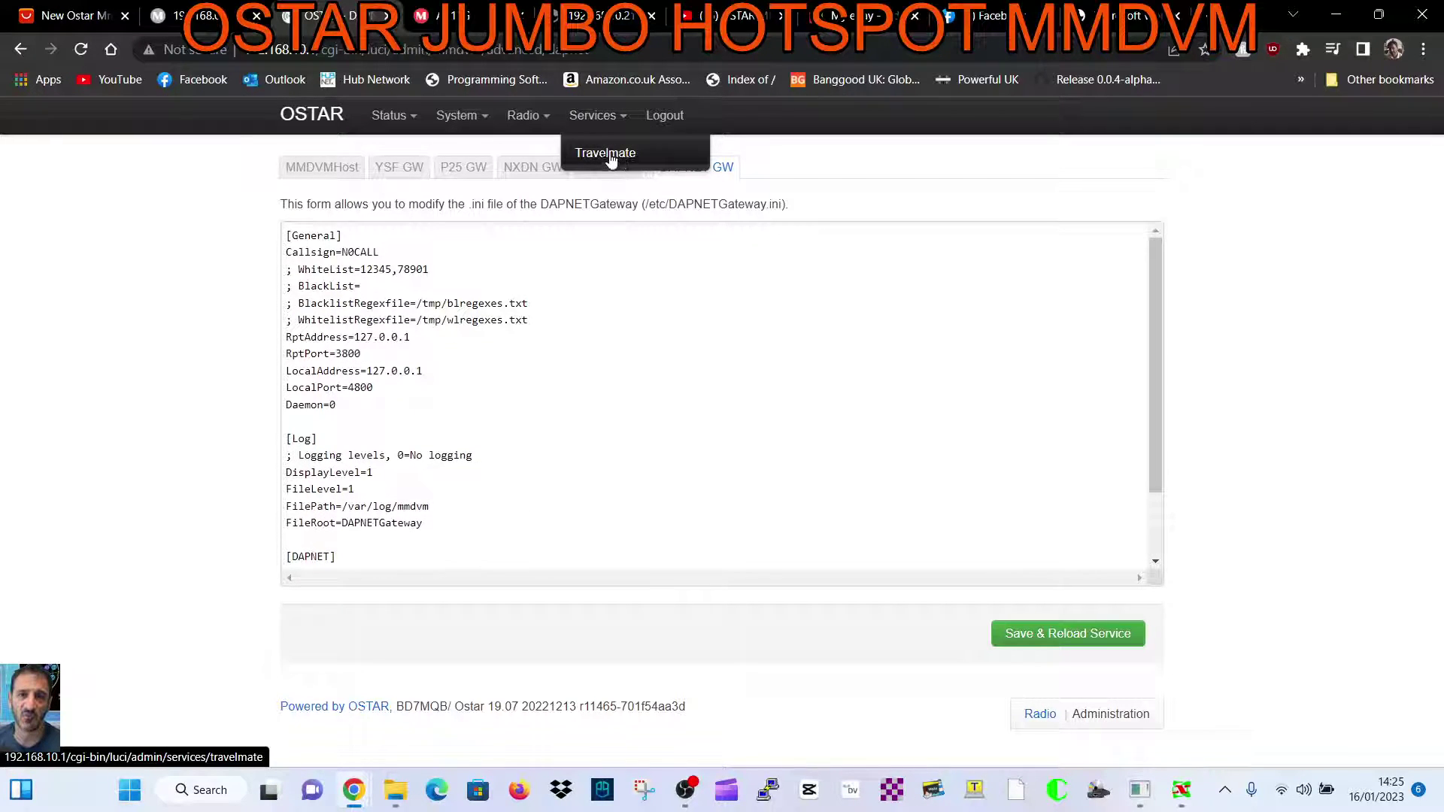
pyautogui.click(627, 155)
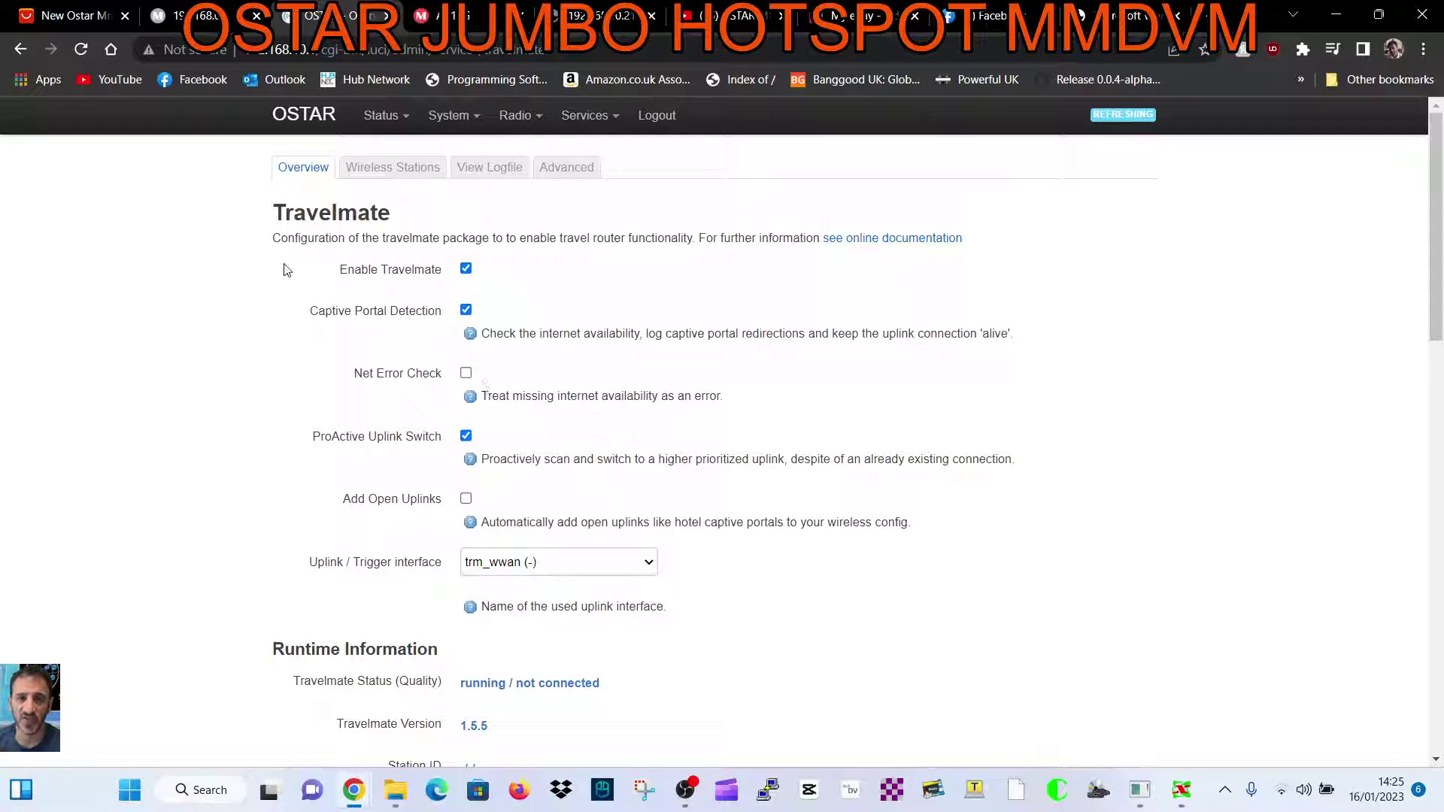
pyautogui.click(381, 173)
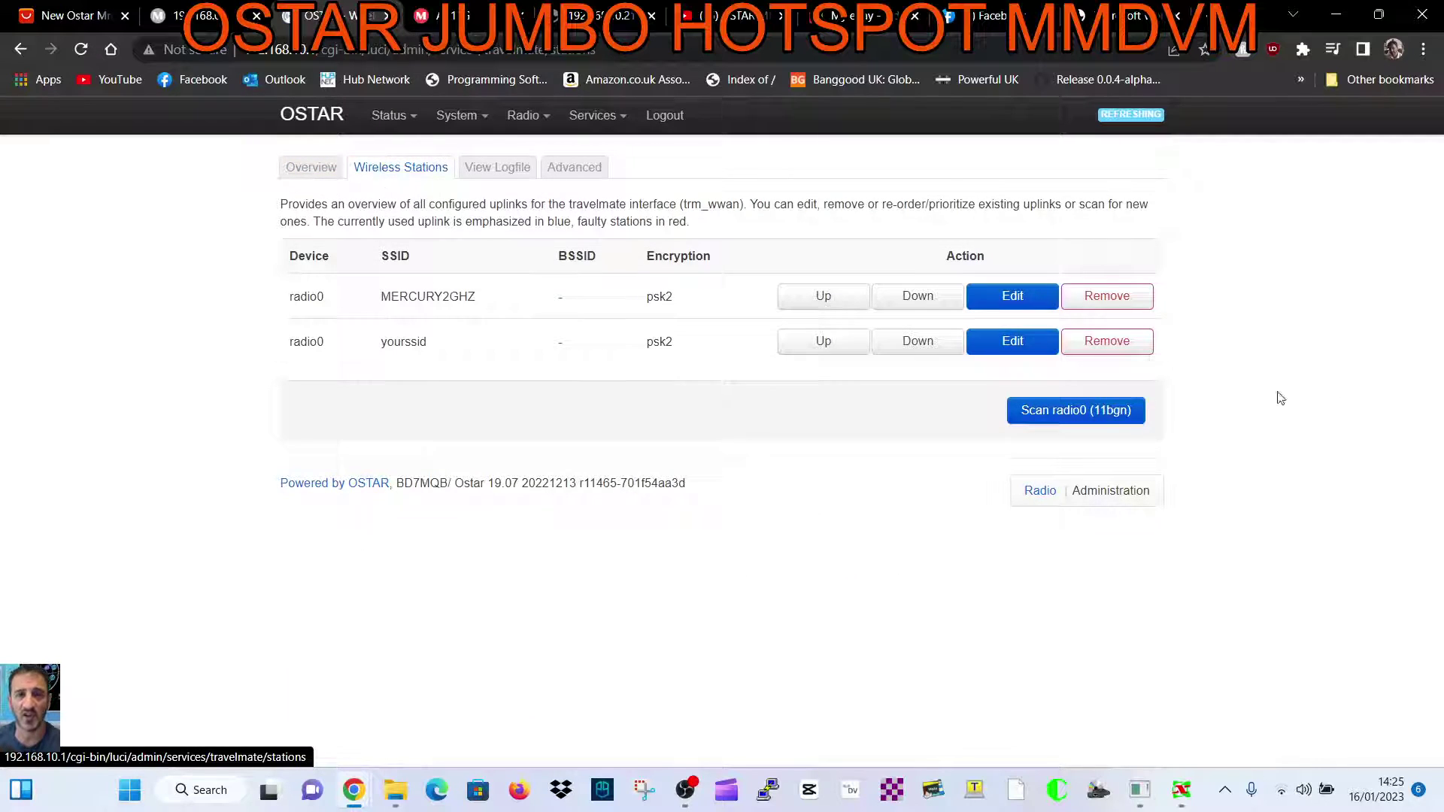